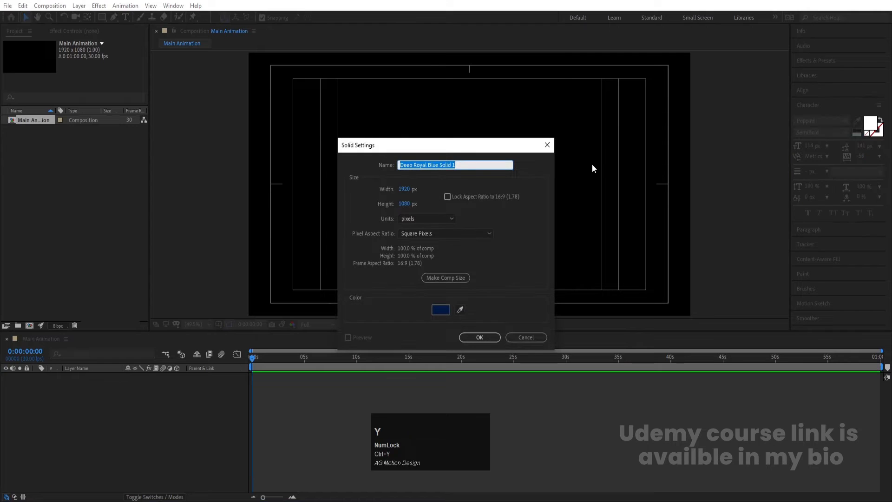
- Create a 1920 x 1080 px solid layer in dark gray 1D1D1D for the background
click(440, 310)
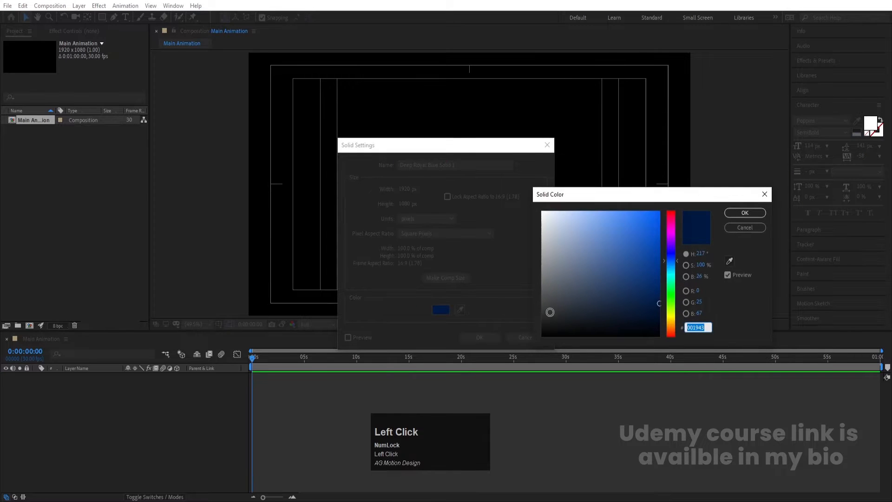
click(544, 318)
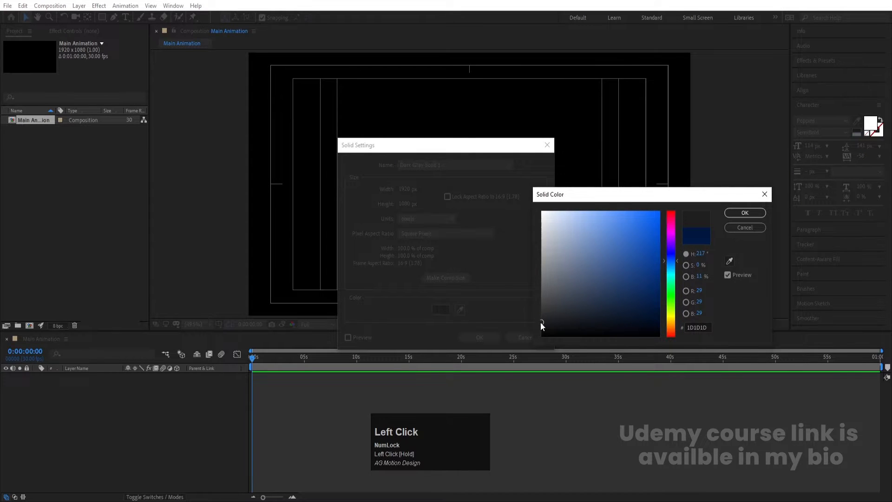
key(Return)
key(Return)
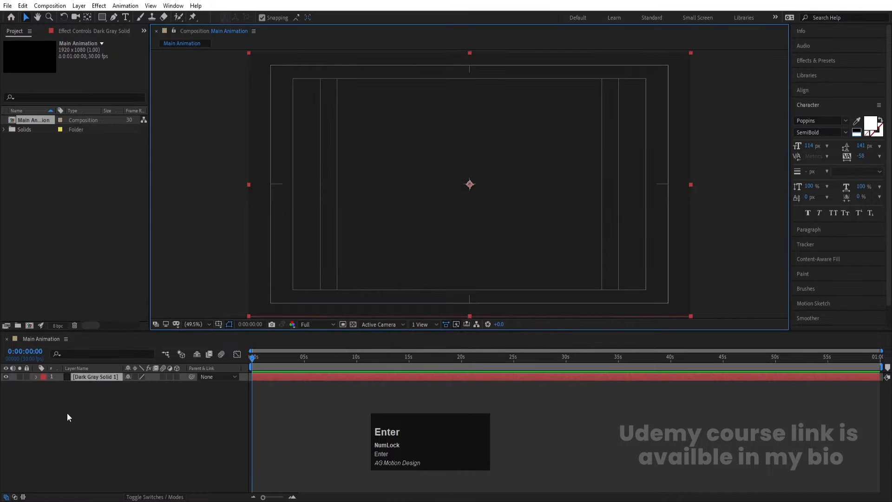
- Apply the CC Vignette effect to the dark gray solid and lock the layer
click(77, 378)
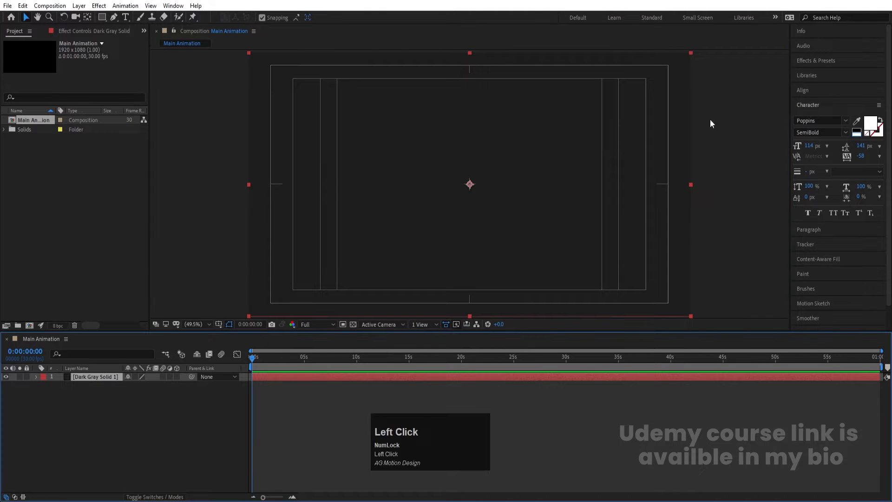
click(821, 62)
click(826, 70)
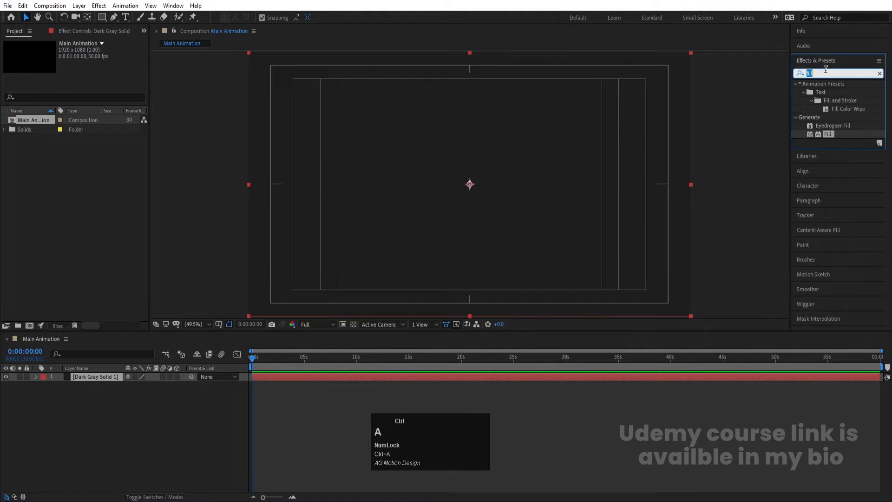
key(Num_Lock)
text(-cc )
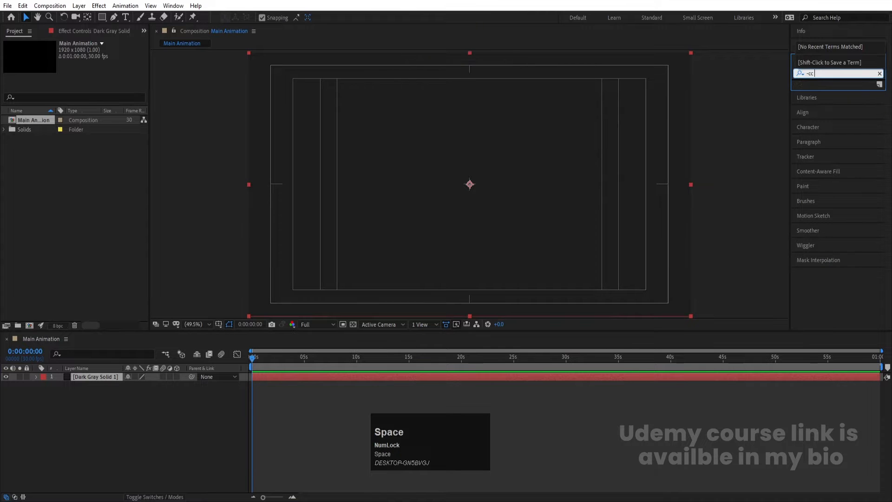
text(vint)
key(ctrl+a)
text(cc v)
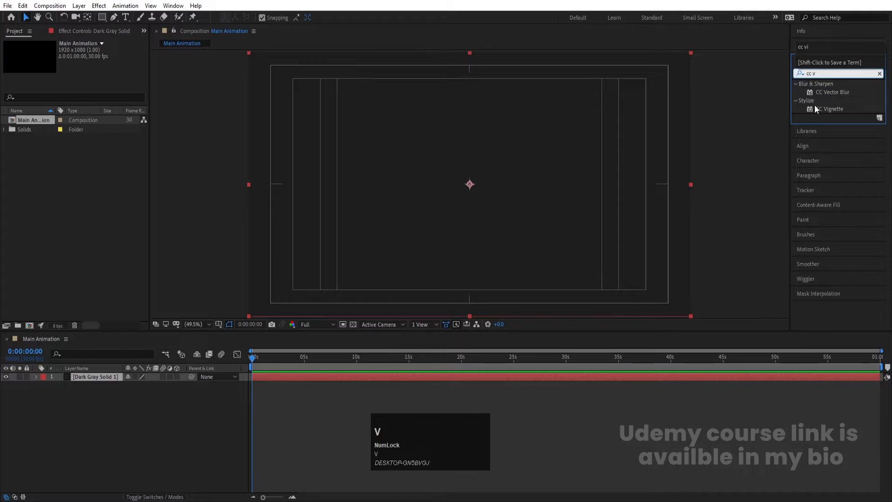
double_click(832, 110)
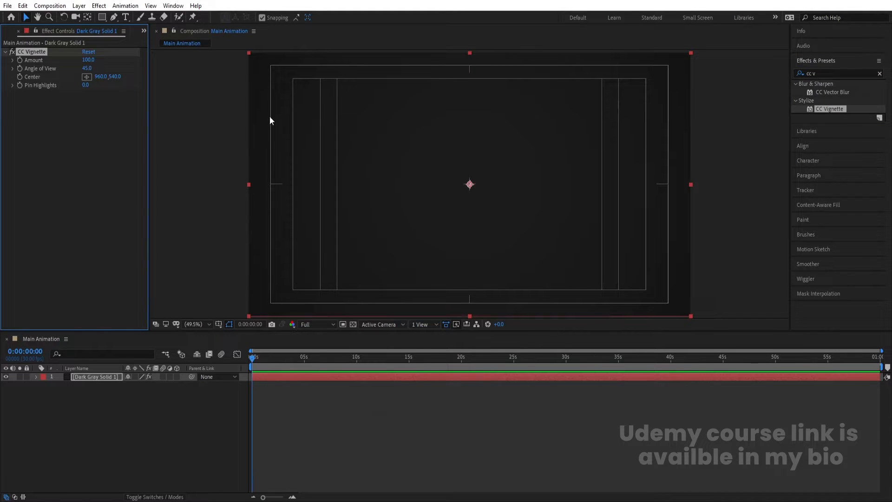
click(27, 377)
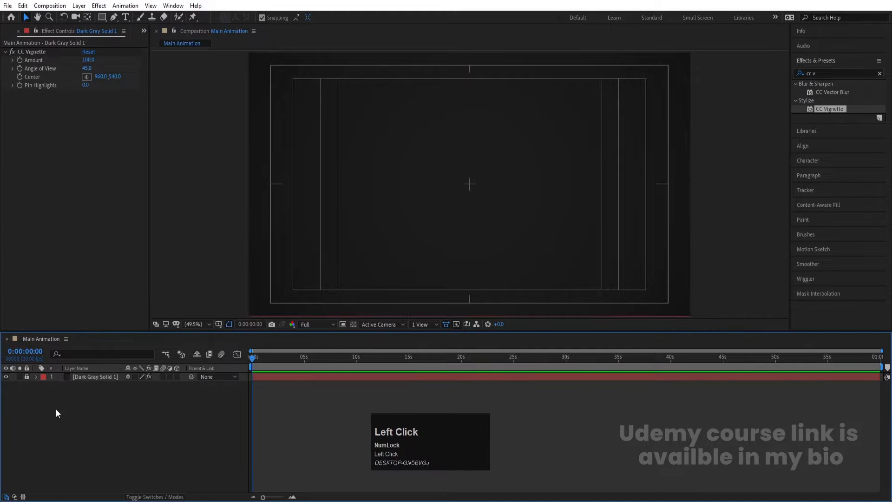
- Activate the Type tool and set the text fill color to bright blue 005AFF
click(126, 18)
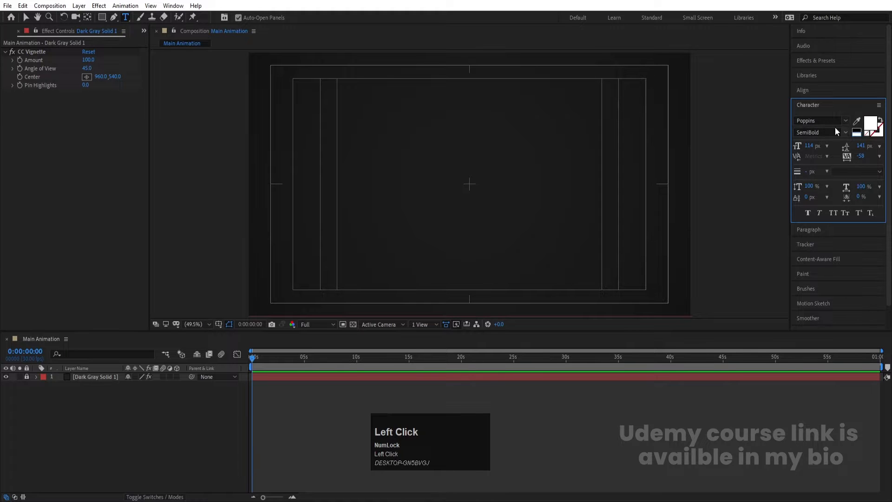
click(869, 124)
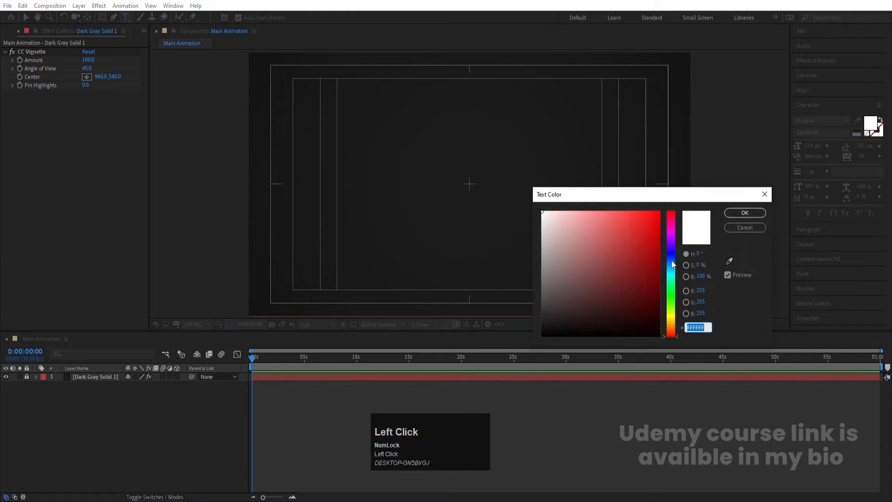
click(671, 260)
drag(660, 244, 681, 181)
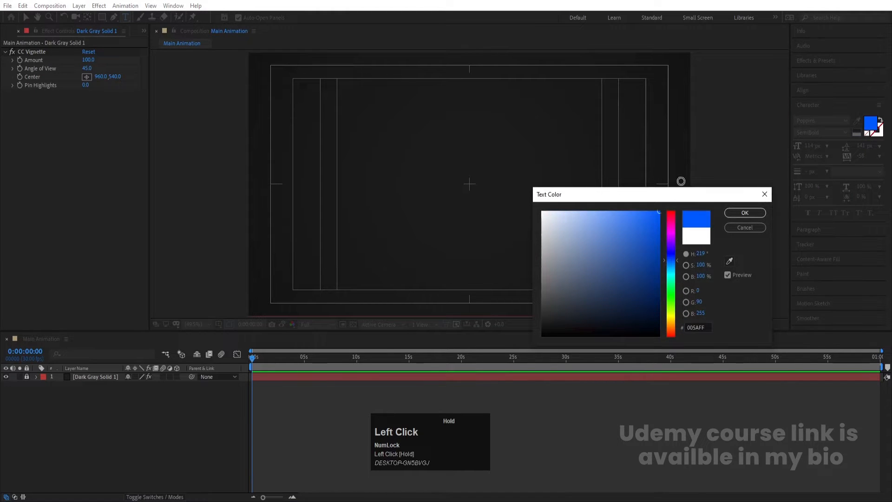
click(742, 213)
- Create a text layer reading STRONG near the middle of the composition
click(412, 194)
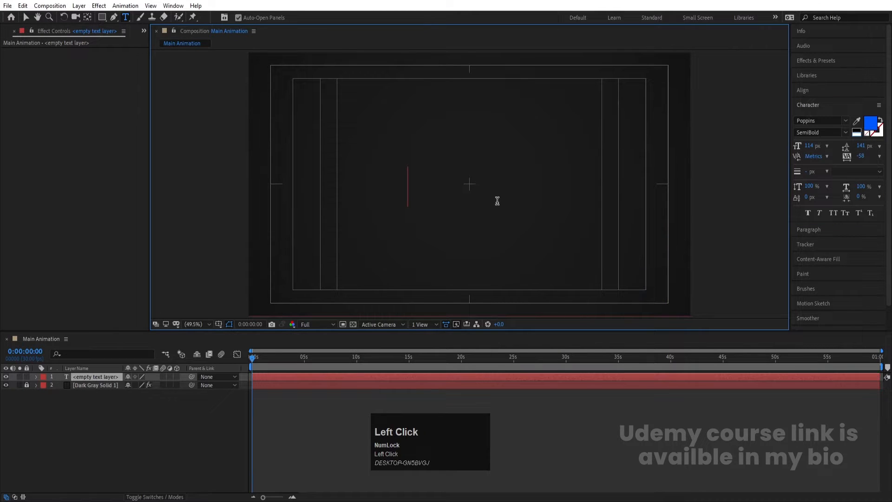
text(STRO)
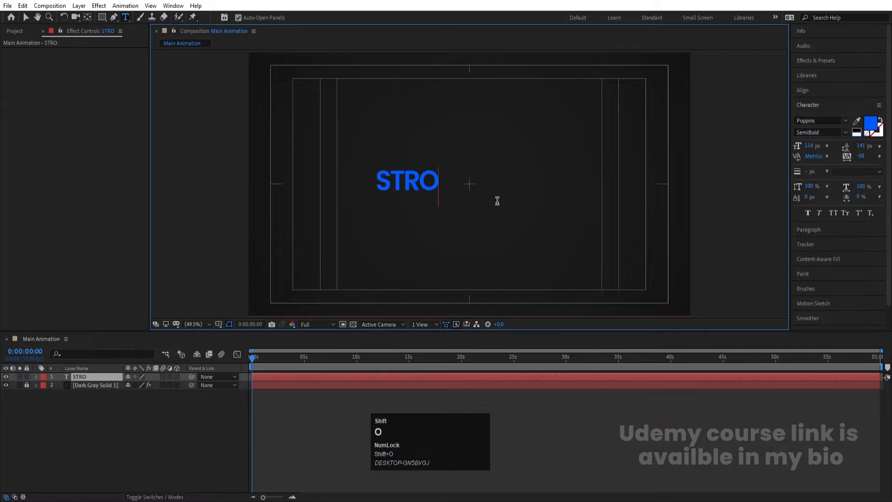
text(NF)
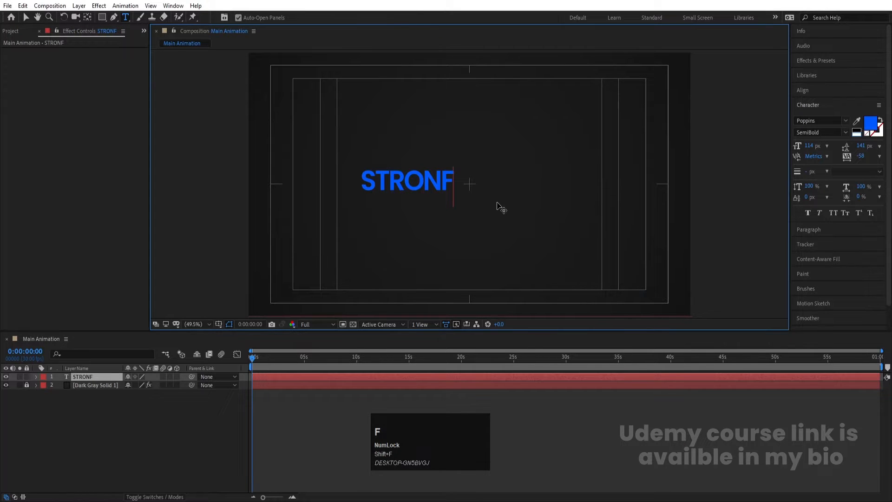
key(ctrl+a)
text(STRO)
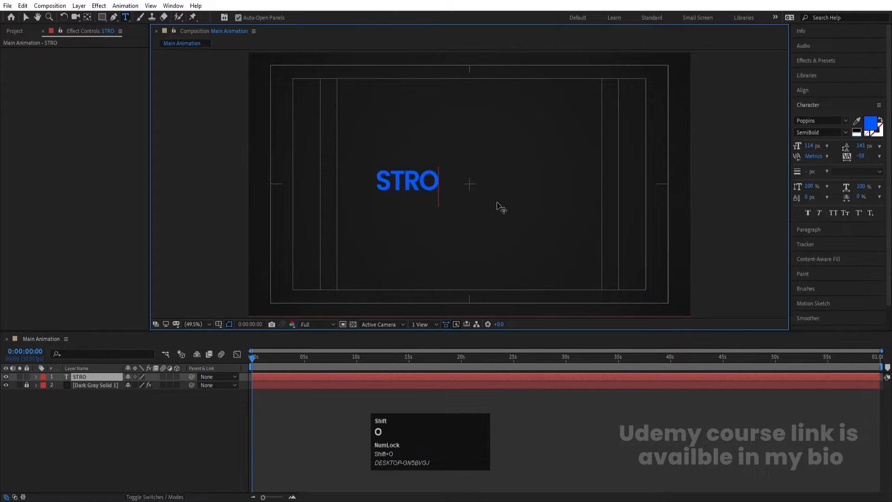
text(NG)
click(90, 393)
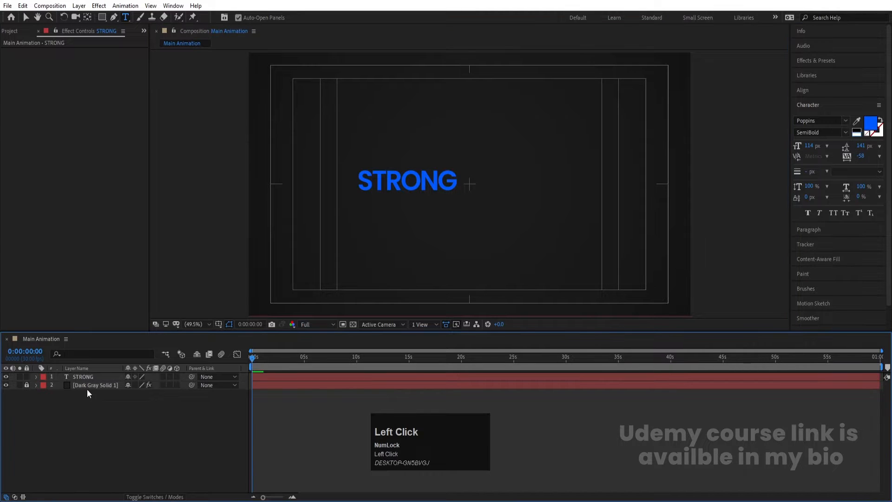
- Center the STRONG layer's anchor point in its text and align the layer horizontally and vertically to the composition's center
click(83, 377)
key(ctrl)
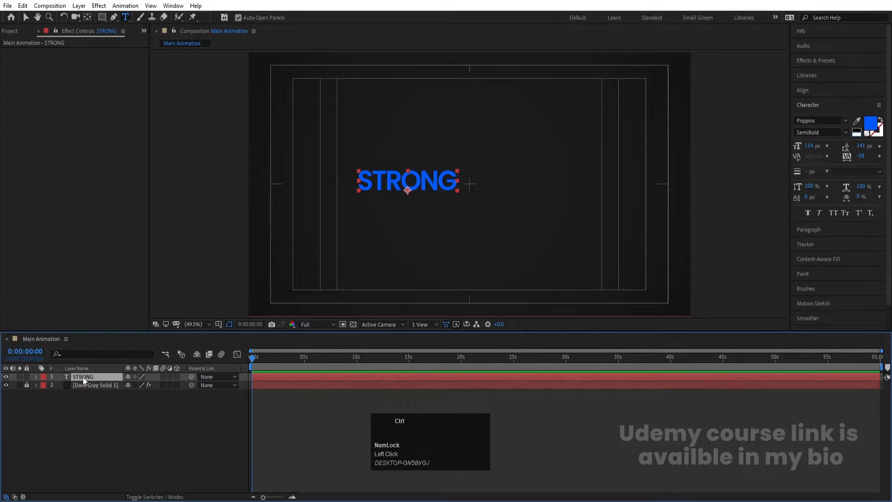
key(ctrl+alt+Home)
click(803, 90)
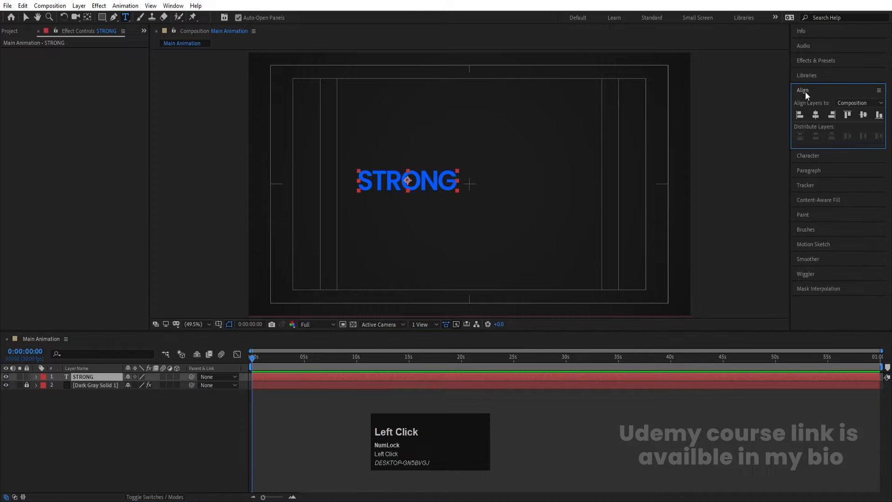
click(816, 115)
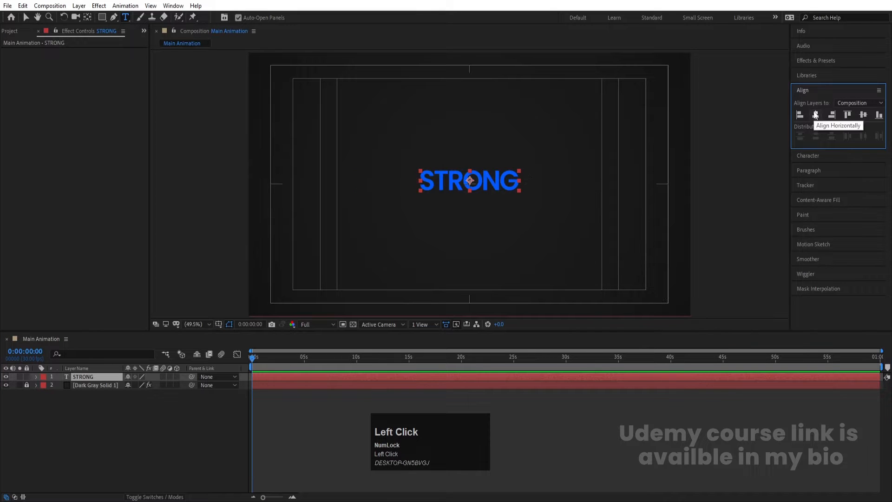
click(863, 114)
- Scale the STRONG text layer up to 259%
key(s)
drag(139, 385, 209, 369)
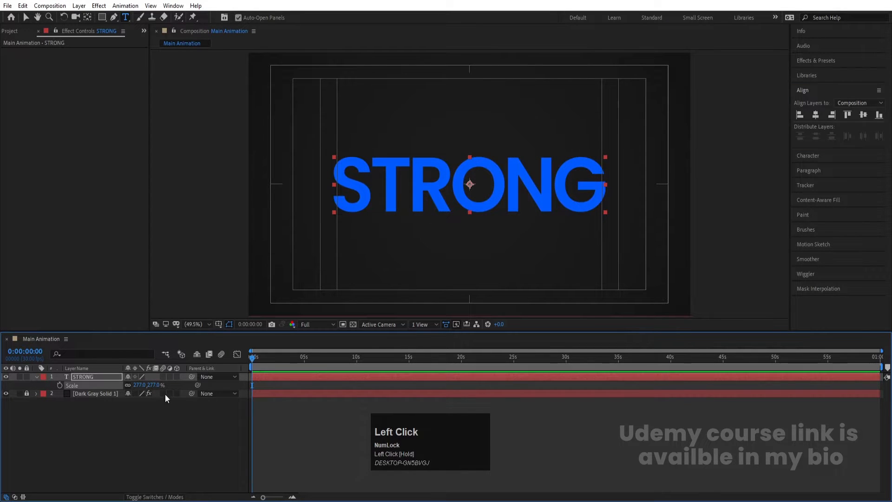
drag(139, 386, 131, 386)
click(123, 455)
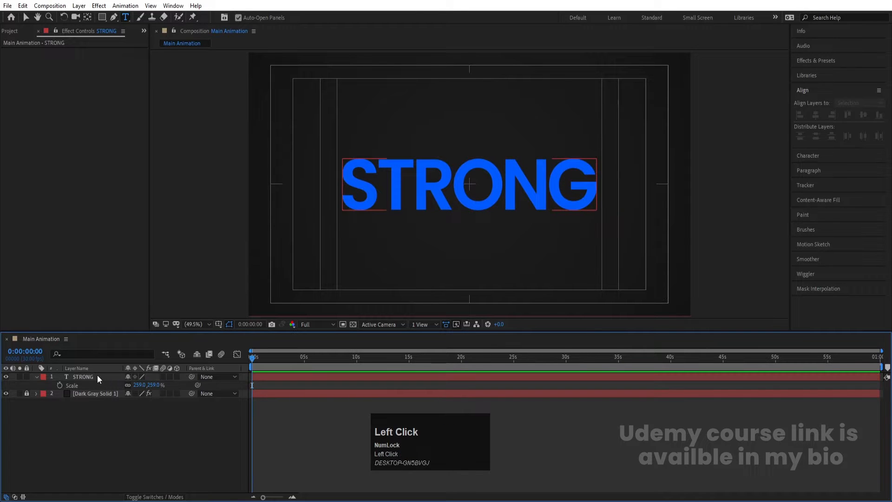
- Duplicate the STRONG text layer and scale the copy down to 95%
click(97, 376)
key(ctrl+d)
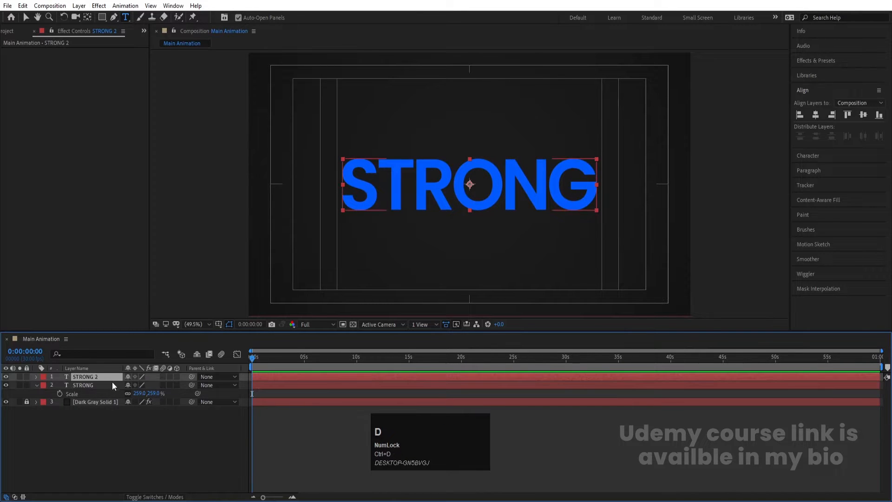
key(s)
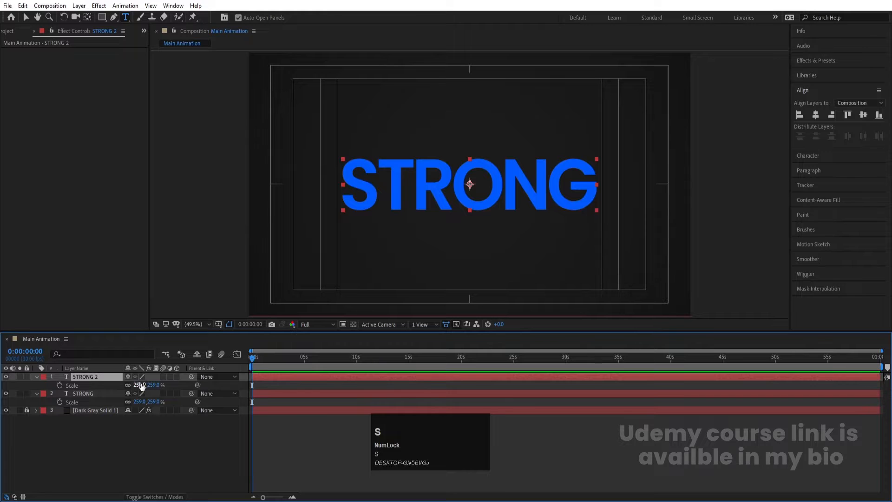
drag(140, 386, 65, 386)
- Move the small STRONG copy just above the large word, flush with its left edge
key(v)
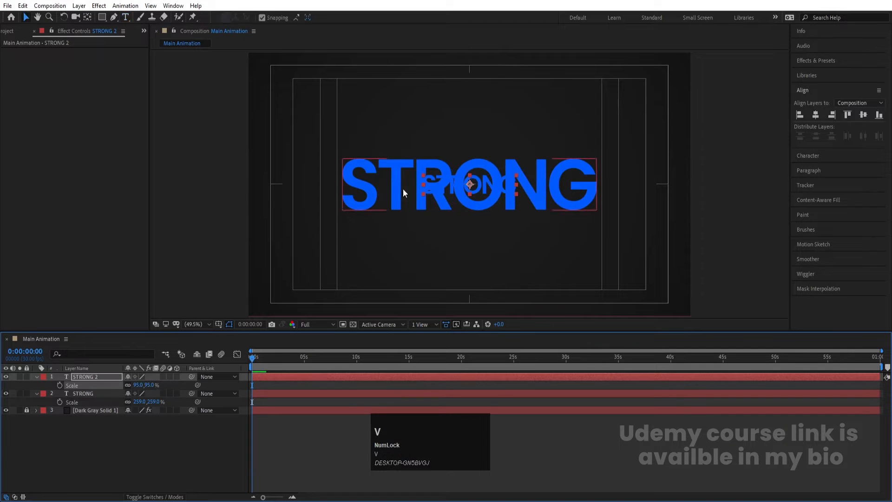
drag(436, 177, 357, 152)
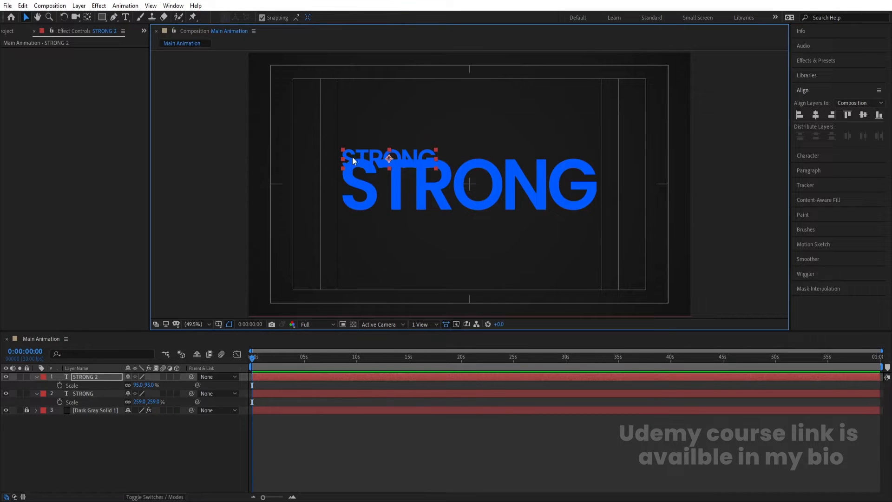
drag(352, 158, 344, 155)
scroll(344, 156, up, 4)
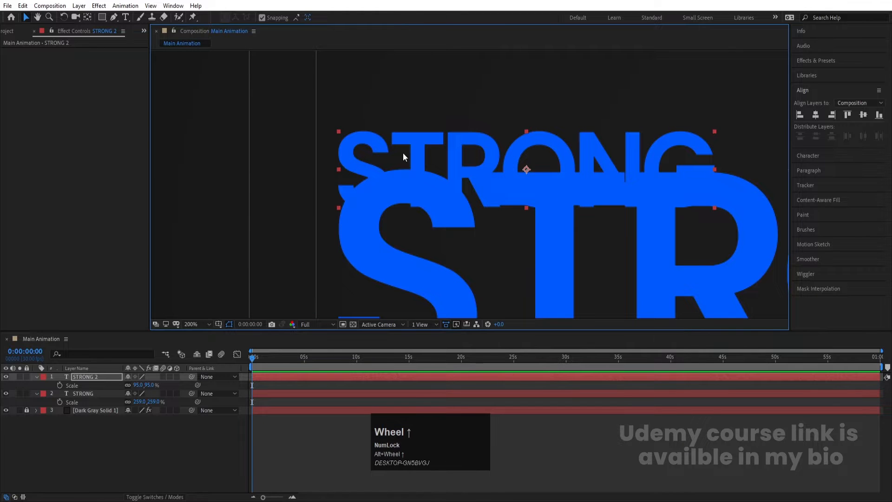
drag(403, 157, 403, 108)
scroll(402, 124, down, 4)
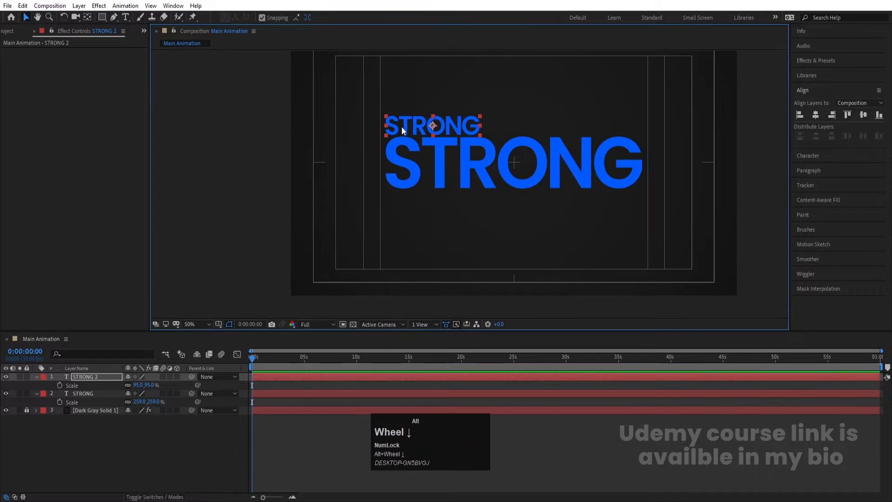
- Duplicate the small STRONG text, place the copy below the large word's right end, and change its text to FOREVER
key(ctrl+d)
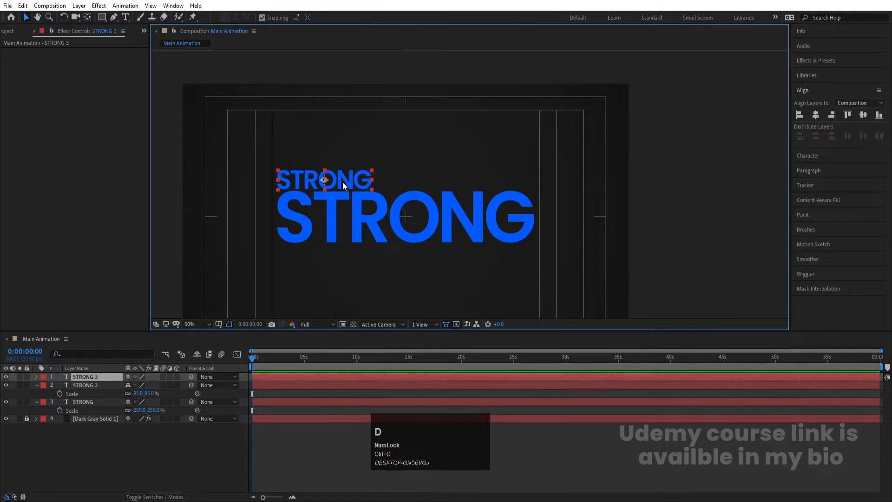
drag(343, 186, 503, 253)
key(ctrl+t)
key(ctrl+a)
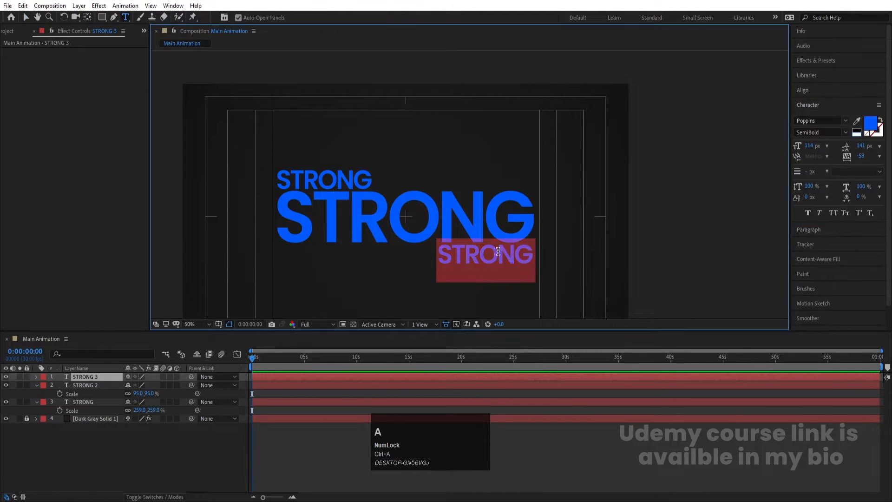
text(FOREVER)
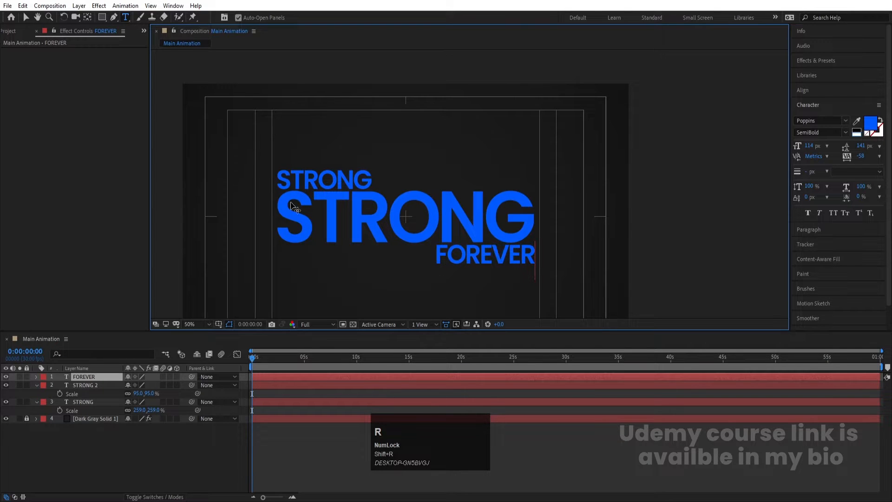
- Replace the text of the small STRONG layer above the large word with STAY
click(304, 185)
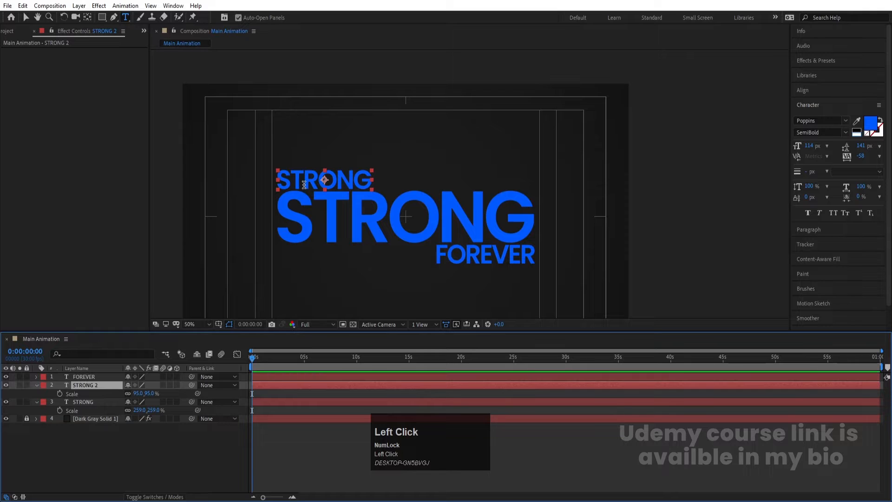
key(ctrl+a)
text(STAY)
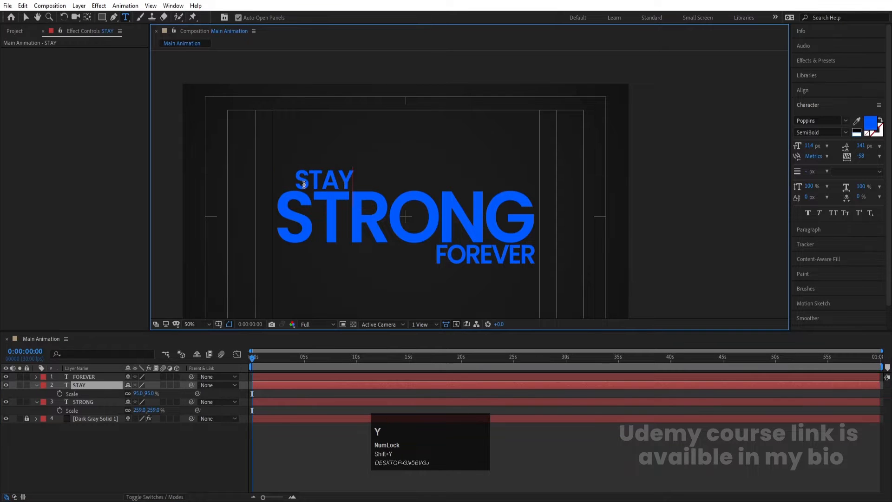
- Move the STAY text so that it lines up with the left edge of the large STRONG, just above it
click(24, 21)
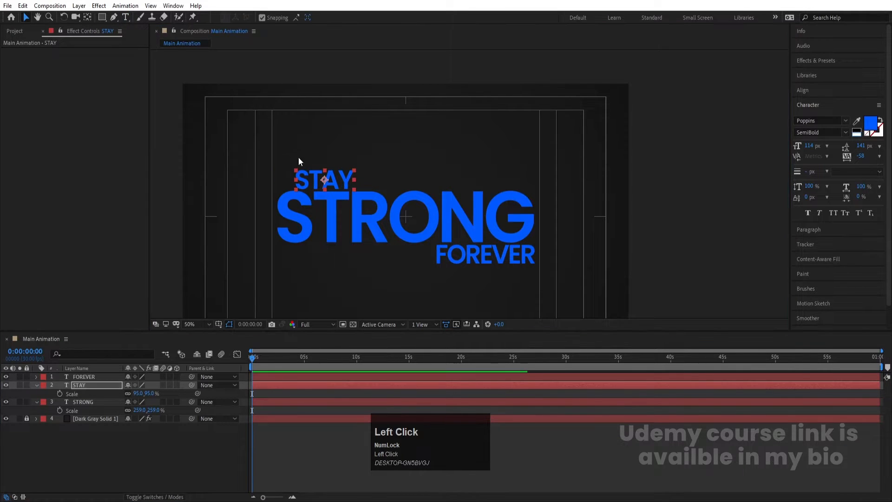
click(291, 175)
drag(290, 175, 282, 150)
scroll(283, 185, up, 4)
scroll(305, 171, down, 2)
scroll(463, 186, down, 1)
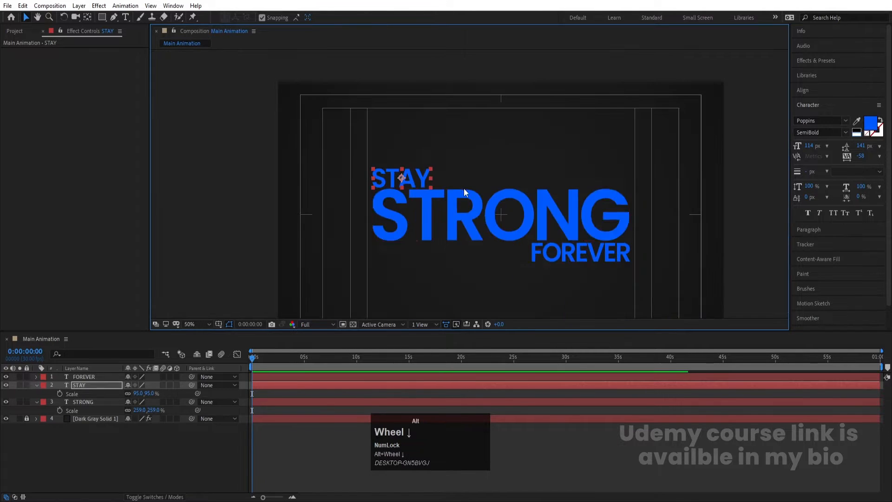
- Align the FOREVER text's right edge with the end of the large STRONG and nudge it up closer beneath the word
drag(466, 180, 303, 133)
click(448, 204)
scroll(469, 196, up, 4)
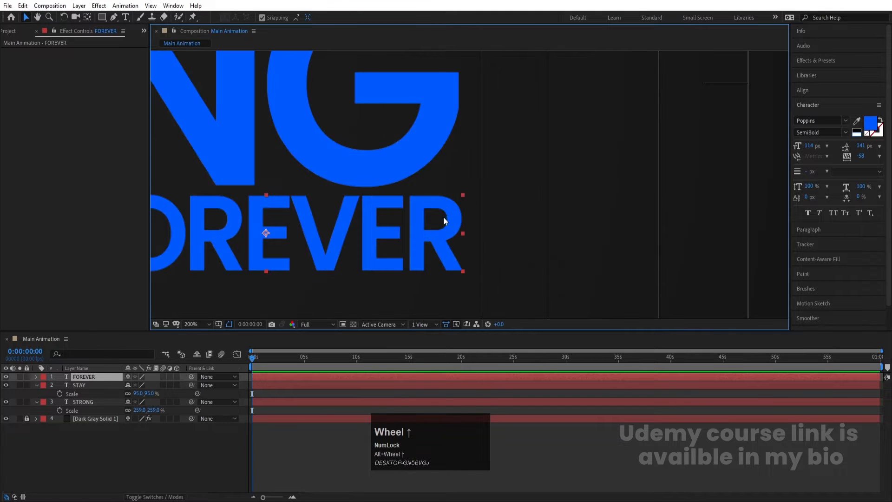
mouse_move(443, 217)
mouse_down()
mouse_move(438, 148)
mouse_move(437, 223)
mouse_move(441, 192)
mouse_move(442, 211)
mouse_up()
scroll(448, 207, down, 3)
scroll(449, 207, up, 2)
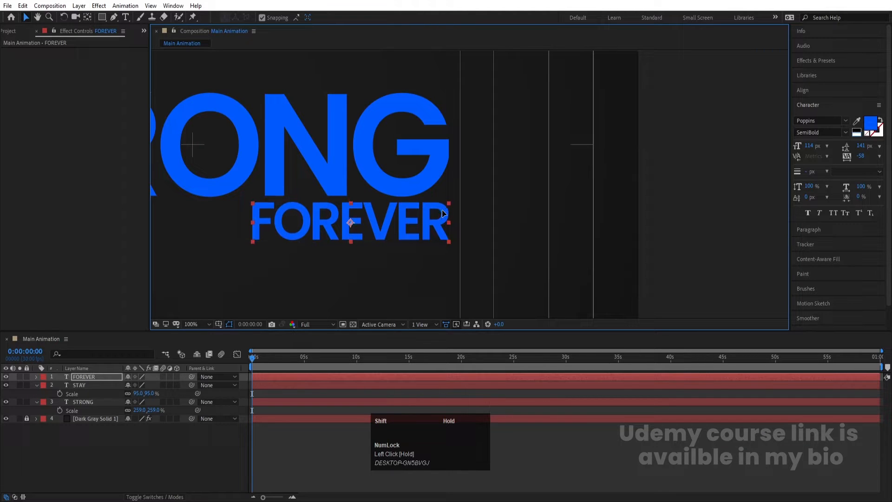
scroll(447, 211, down, 2)
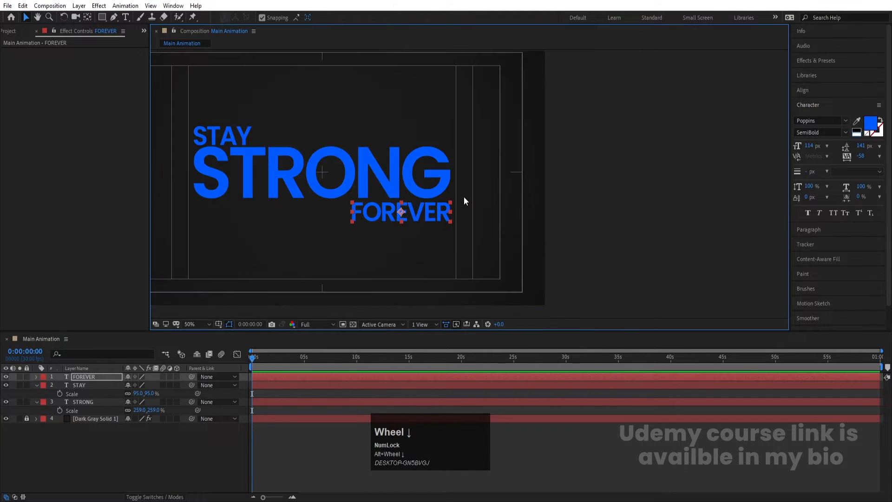
key(Up)
key(Up)
key(Up)
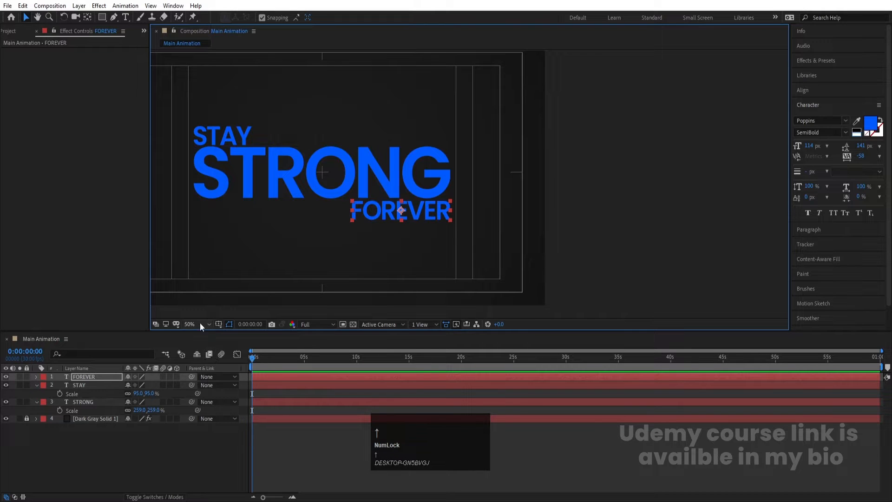
- Change the STAY and FOREVER text color to white, and nudge FOREVER slightly up toward the large STRONG
click(201, 325)
click(205, 150)
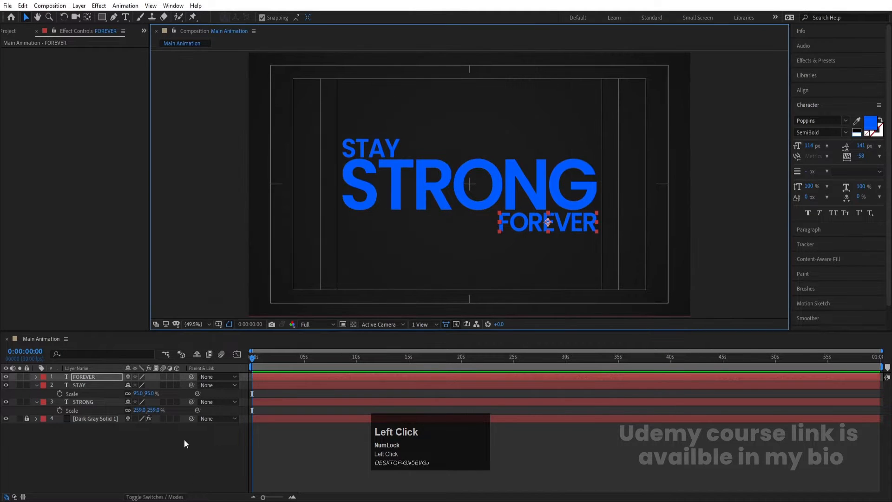
click(375, 147)
shift+click(528, 219)
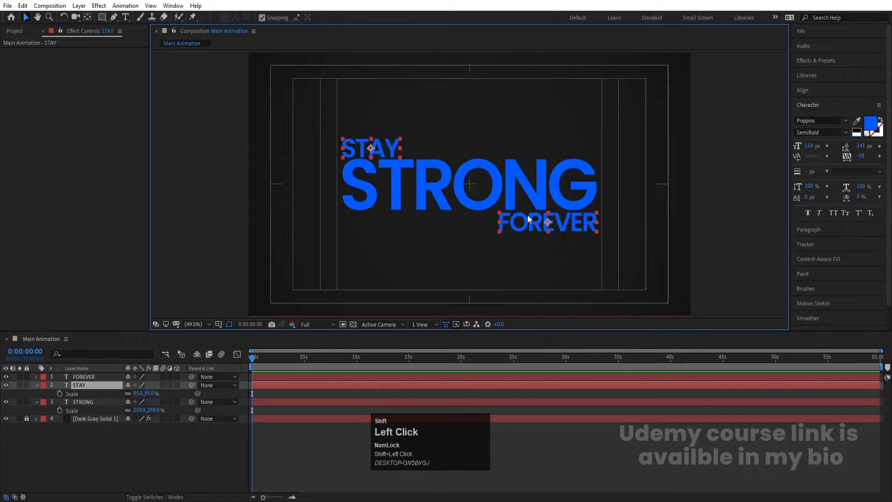
click(857, 131)
click(123, 447)
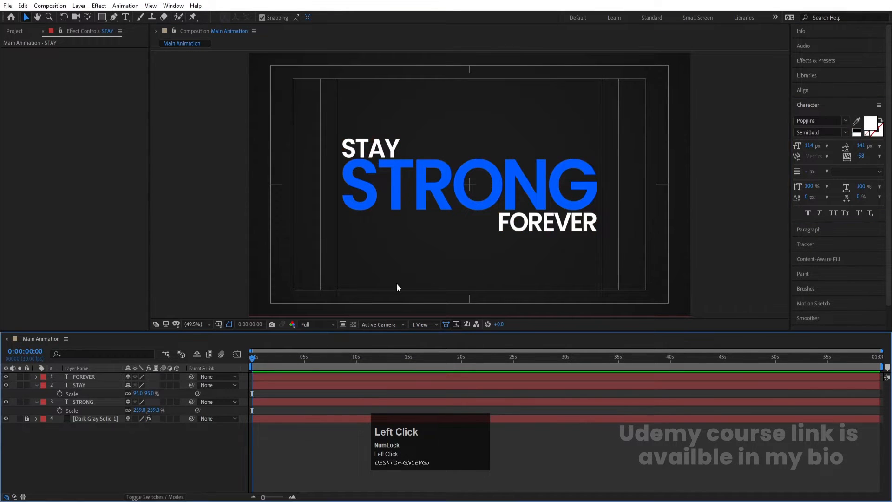
click(514, 227)
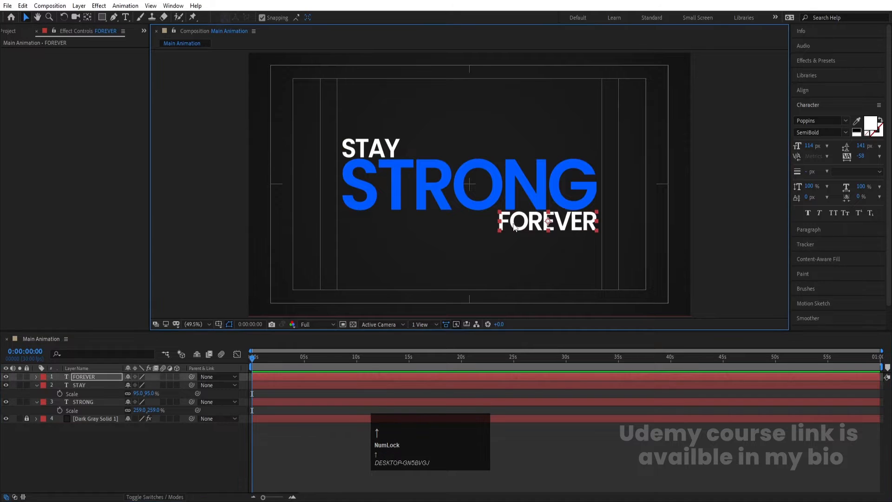
click(177, 451)
- Collapse the revealed properties of all layers in the timeline
key(y)
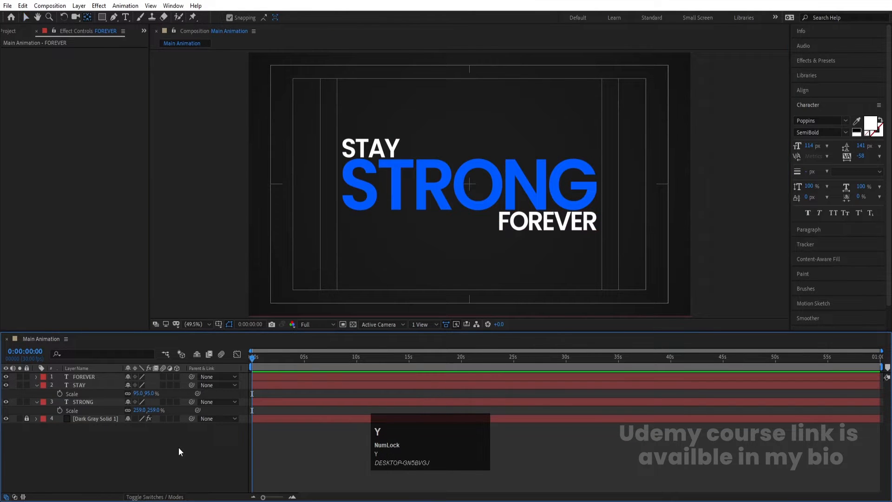
key(t)
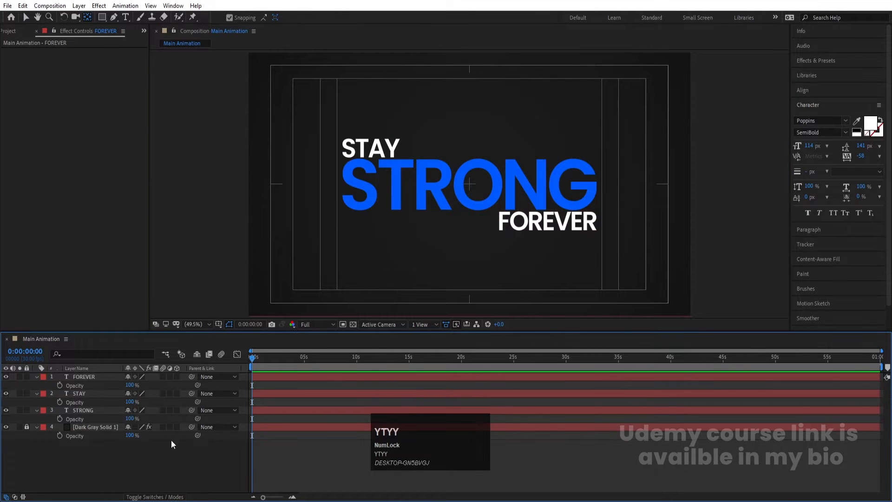
click(294, 395)
key(y)
key(u)
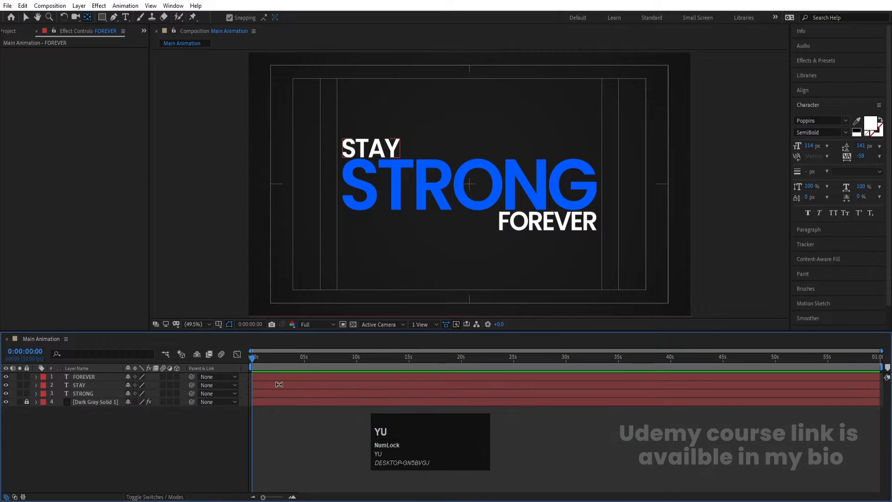
click(129, 433)
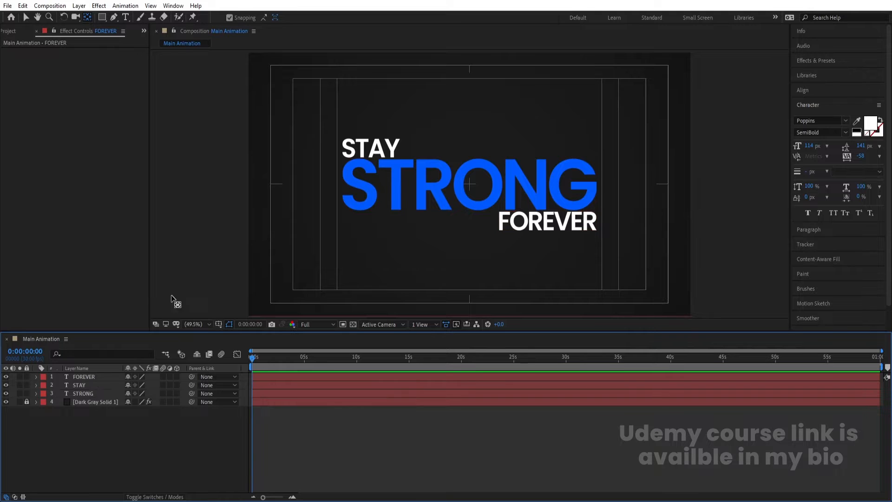
- Duplicate the large STRONG text layer and set the copy's rotation to -90°
key(v)
click(391, 180)
key(ctrl+d)
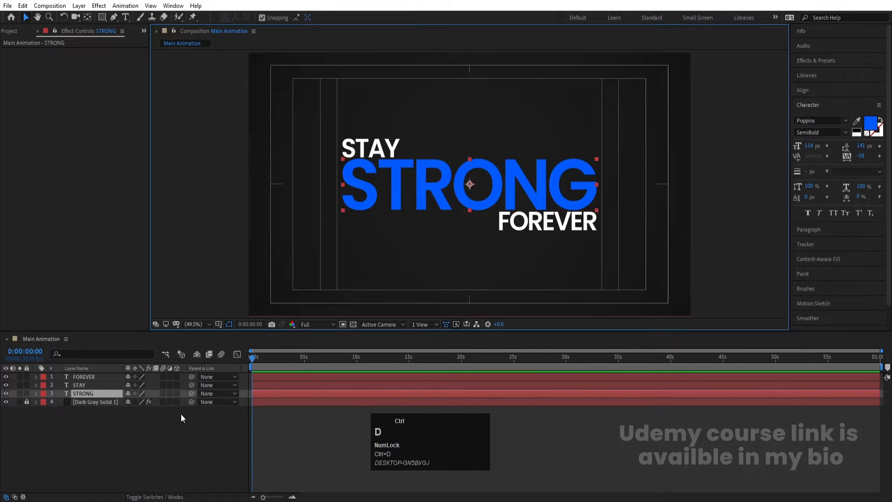
key(r)
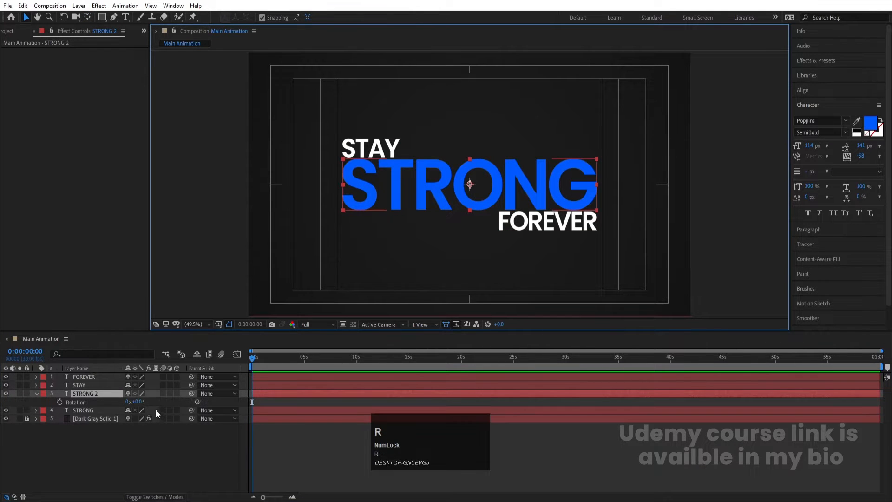
click(140, 402)
drag(139, 401, 130, 401)
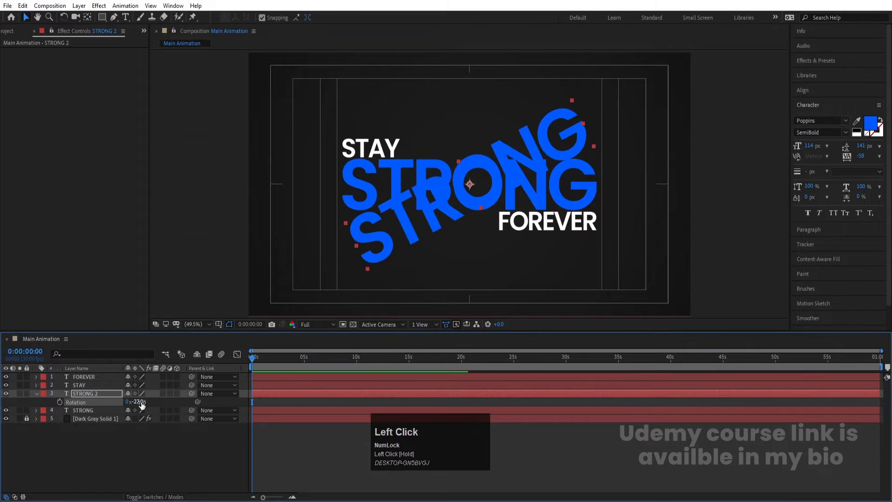
click(137, 402)
text(-90)
key(Return)
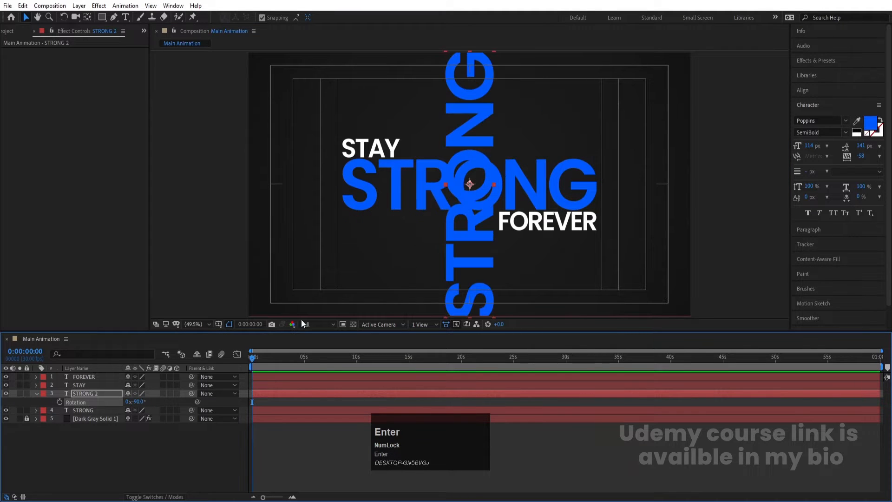
- Scale the vertical STRONG copy to 126% and move it horizontally to just before the S of the large STRONG
key(s)
drag(137, 401, 79, 404)
key(v)
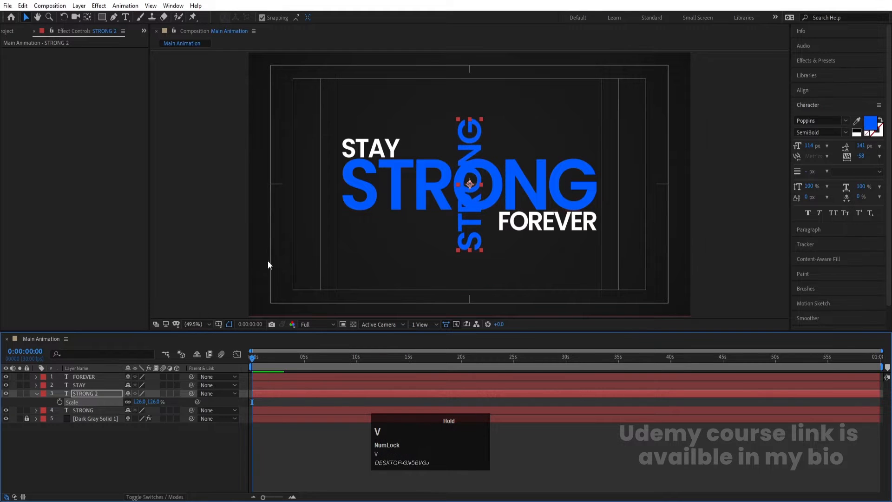
drag(464, 165, 326, 165)
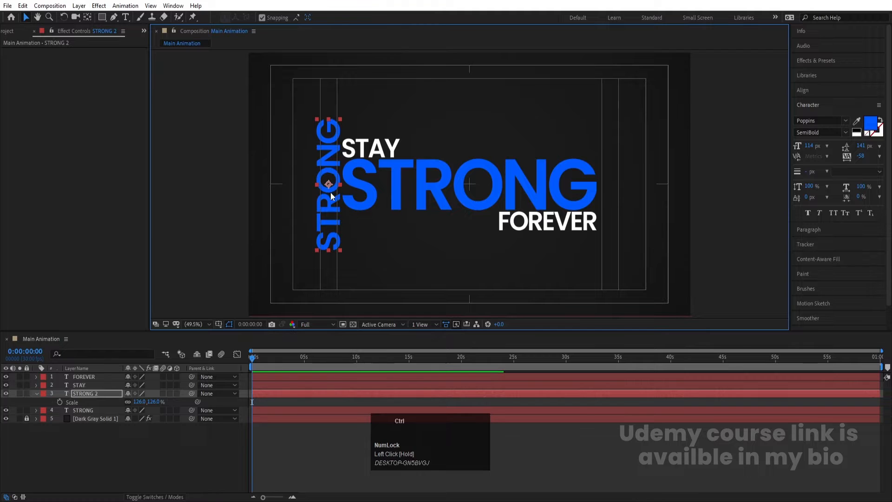
- Duplicate the vertical STRONG, place the copy just past the G of the large STRONG, and collapse the layer properties
key(ctrl+d)
drag(334, 204, 617, 204)
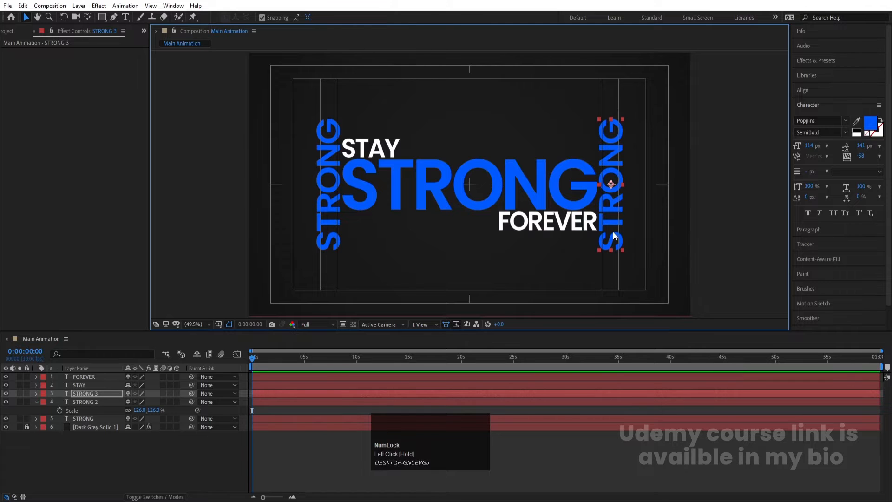
key(Right)
click(106, 456)
key(u)
- Duplicate all five text layers and give the duplicates a yellow label
click(84, 411)
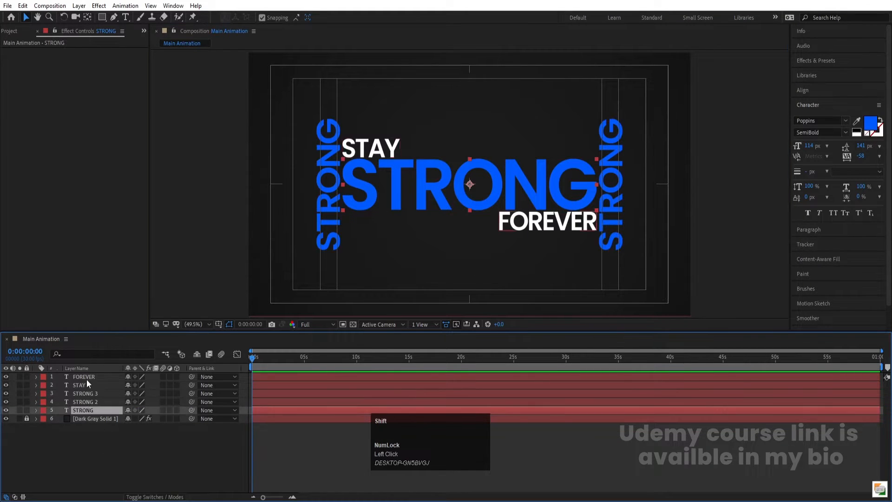
shift+click(87, 379)
key(ctrl+d)
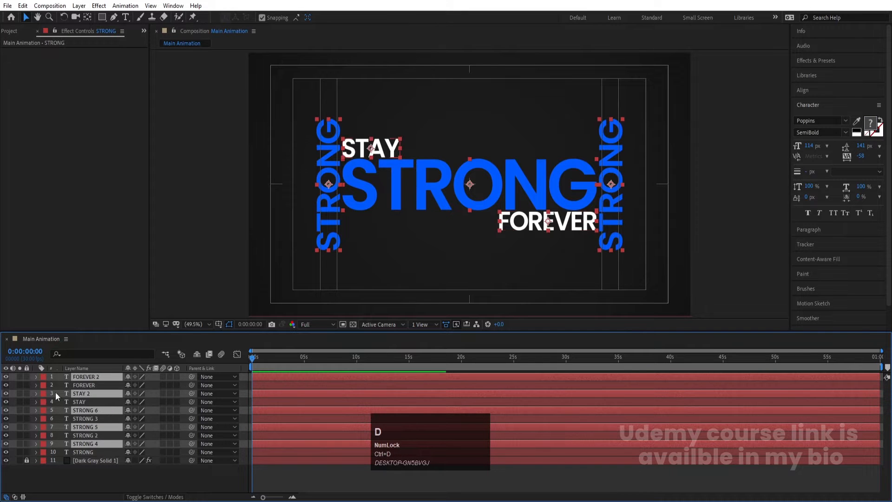
click(43, 378)
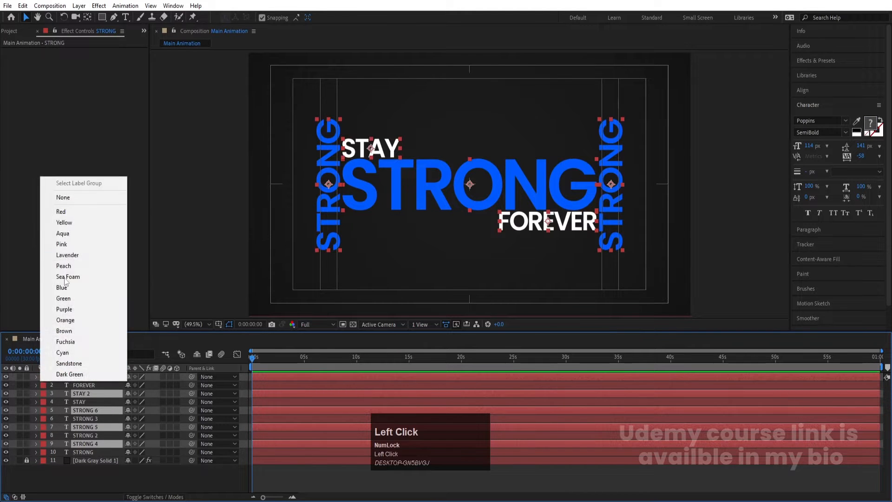
click(65, 223)
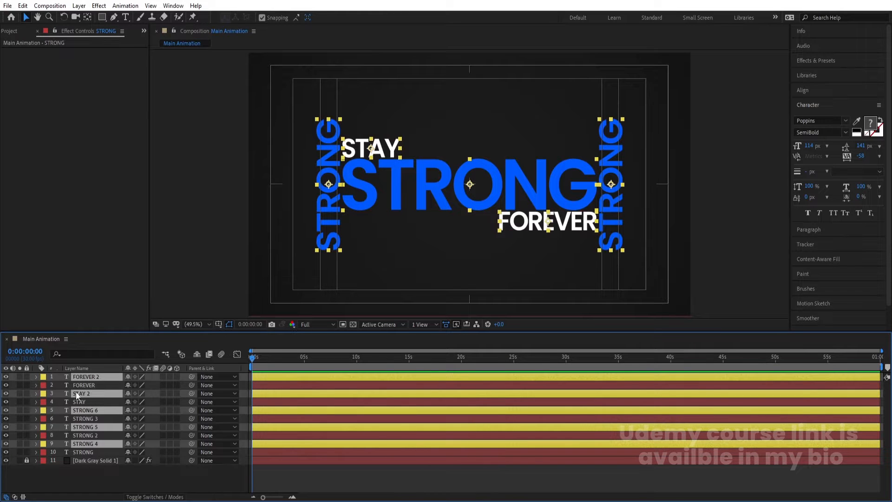
click(101, 473)
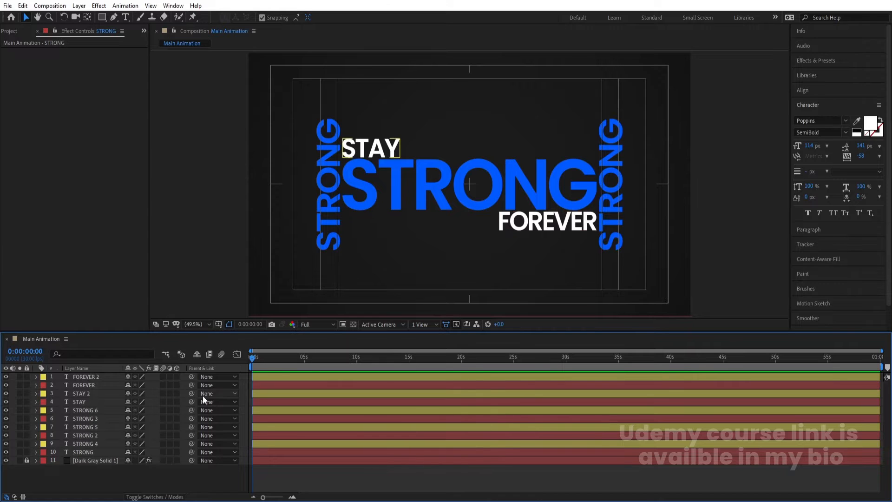
- Add Position keyframes at 0 seconds to the five original red-labelled text layers and move the current time to 2 seconds
key(equal)
key(equal)
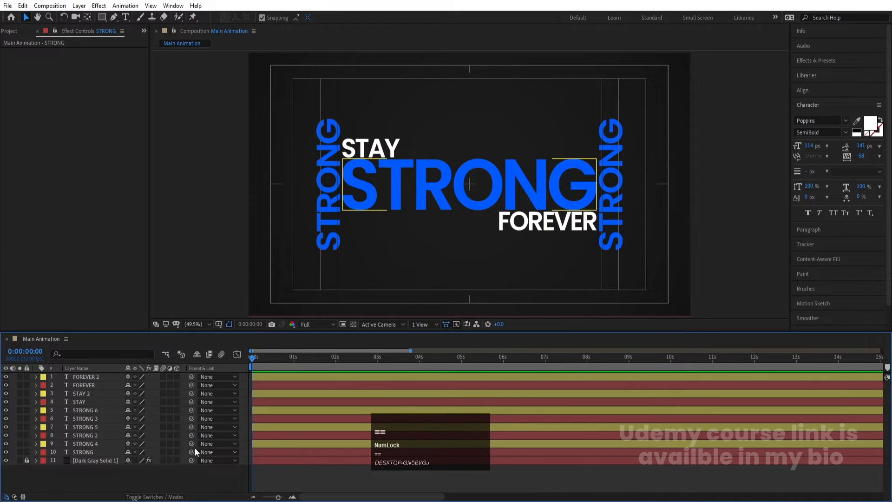
click(97, 452)
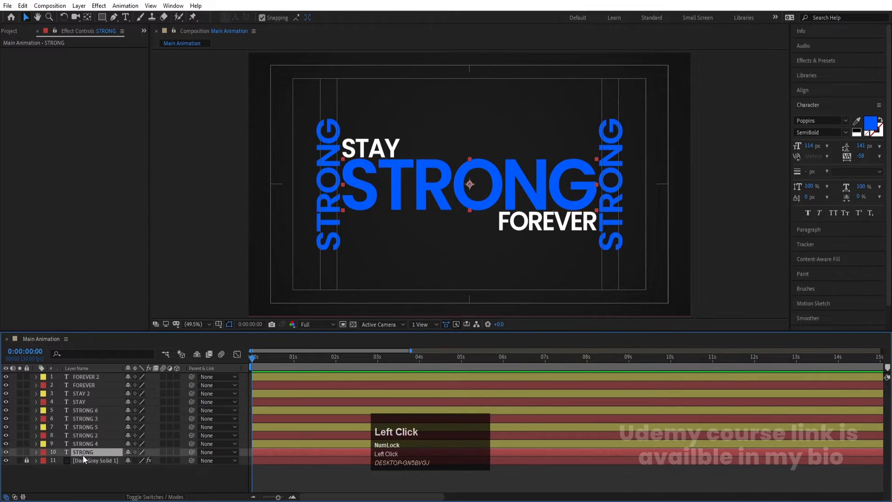
ctrl+click(82, 434)
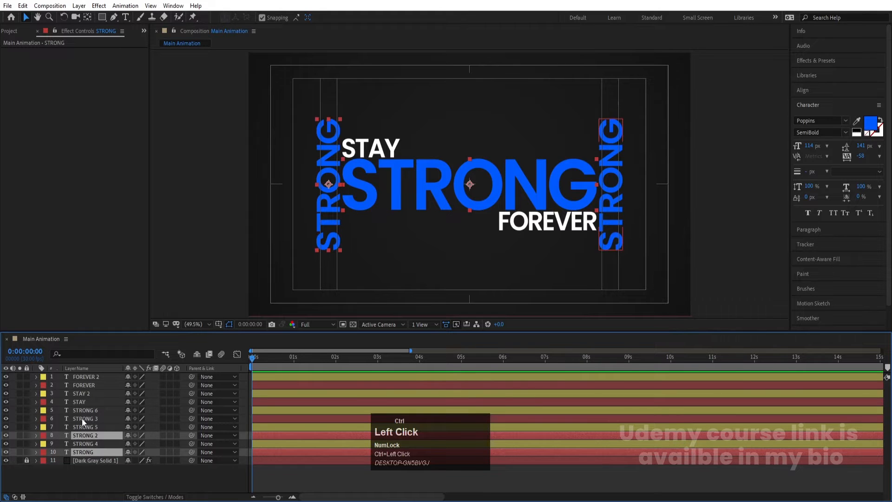
ctrl+click(82, 418)
ctrl+click(80, 402)
ctrl+click(82, 384)
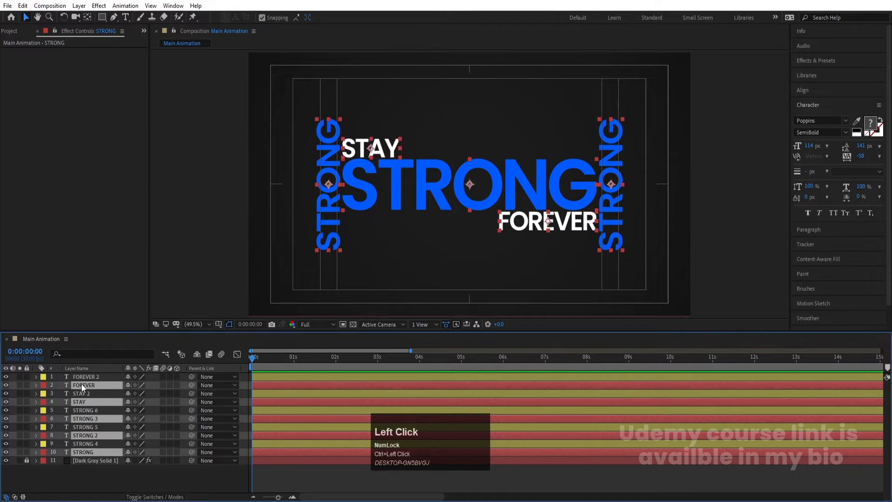
key(p)
click(60, 388)
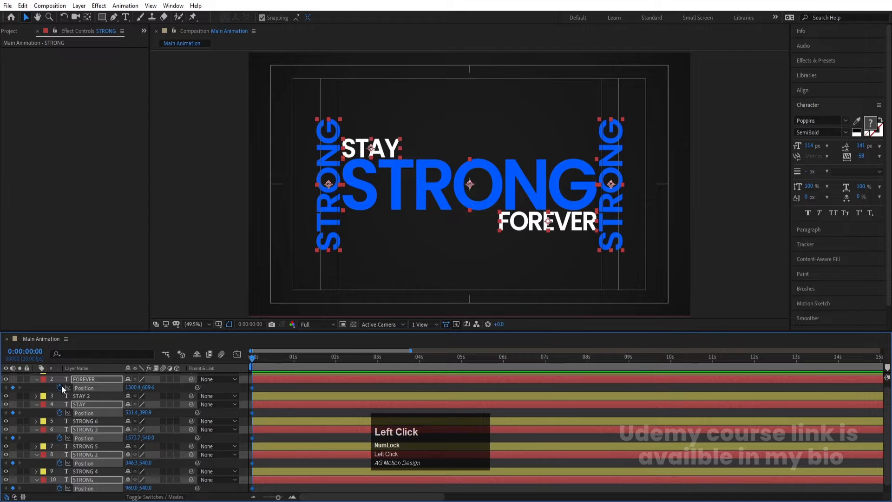
click(336, 360)
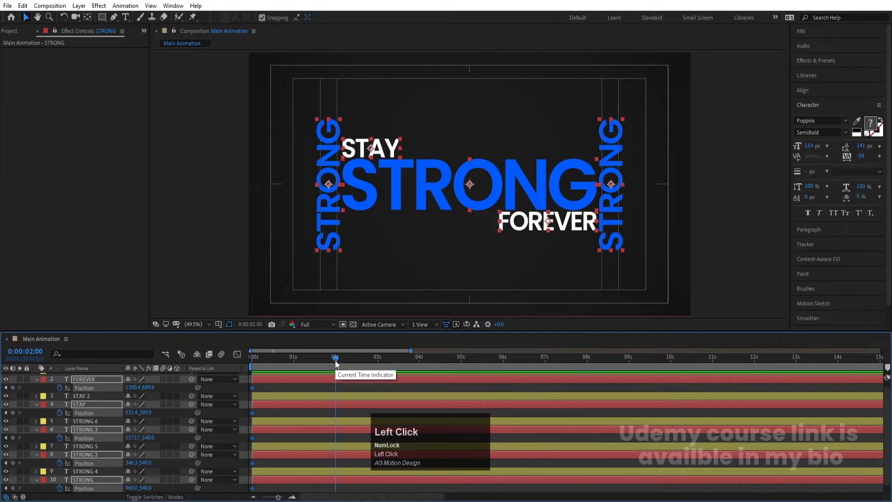
click(334, 387)
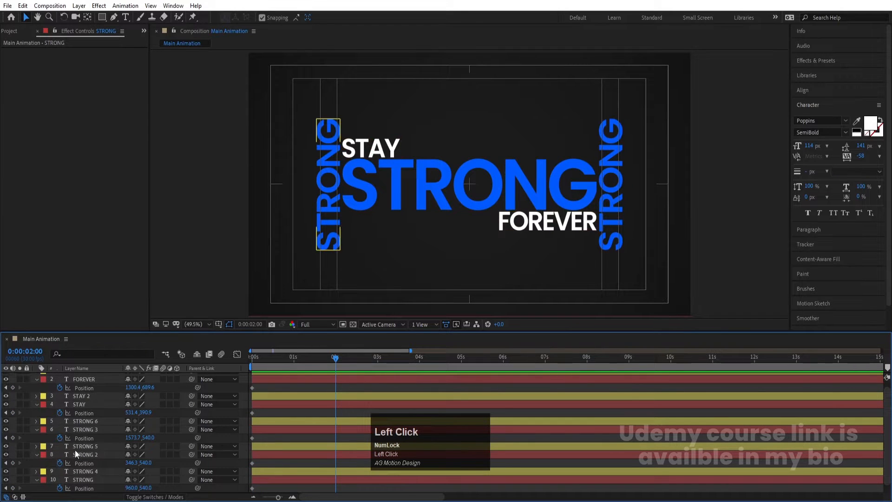
- Lock the five yellow-labelled duplicates: STRONG 4, STRONG 5, STRONG 6, STAY 2 and FOREVER 2
click(80, 471)
ctrl+click(88, 447)
ctrl+click(83, 421)
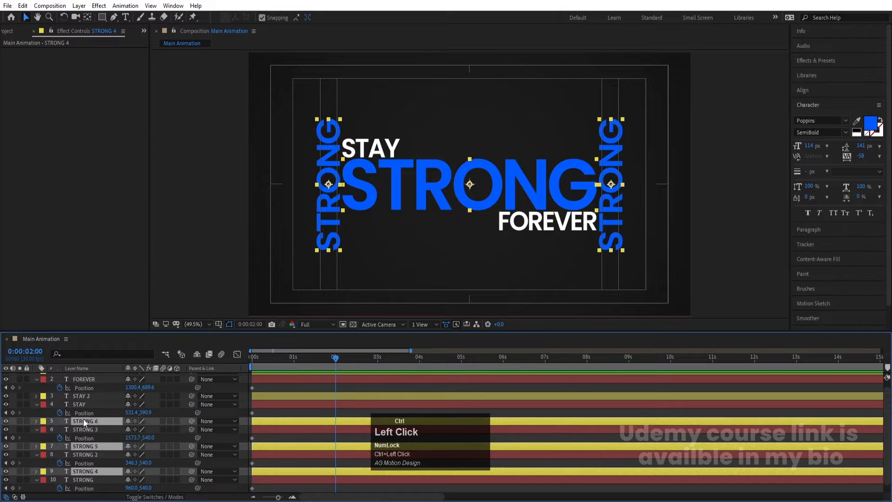
ctrl+click(80, 396)
scroll(86, 394, up, 1)
ctrl+click(79, 376)
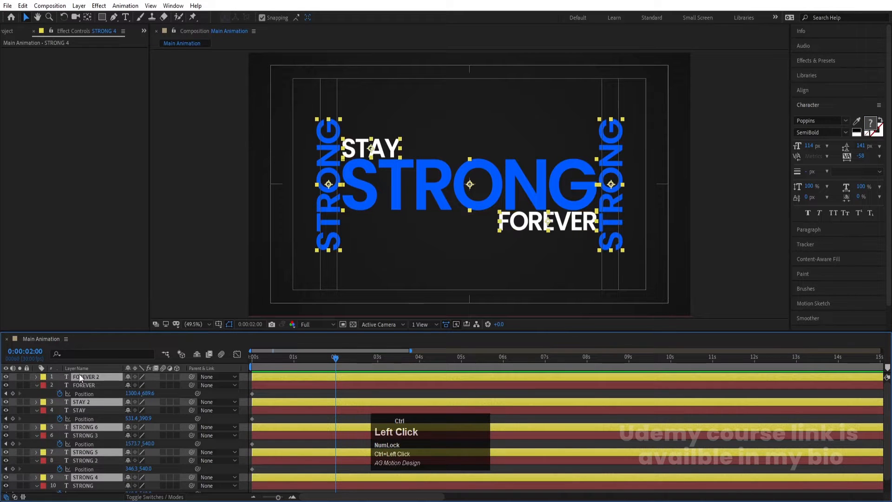
click(28, 376)
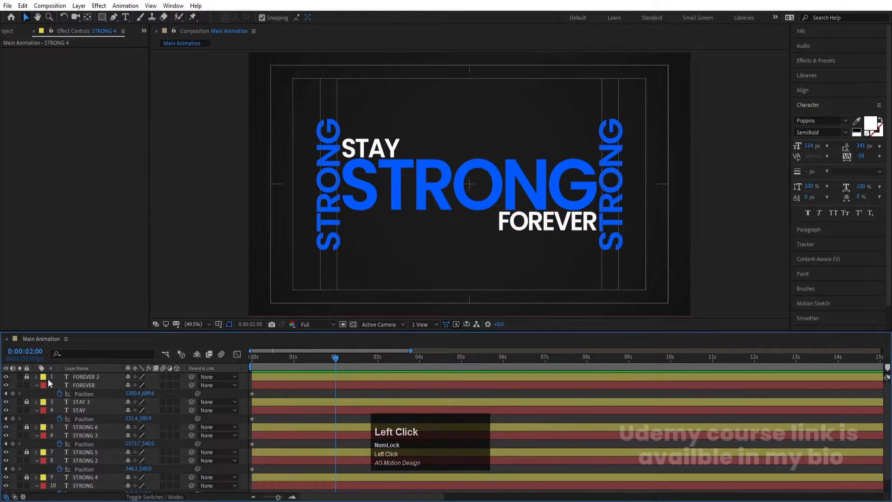
- At 2 seconds, move the large red-labelled STRONG horizontally until it sits just past its stationary duplicate, at about X 2082
scroll(107, 429, down, 1)
click(101, 471)
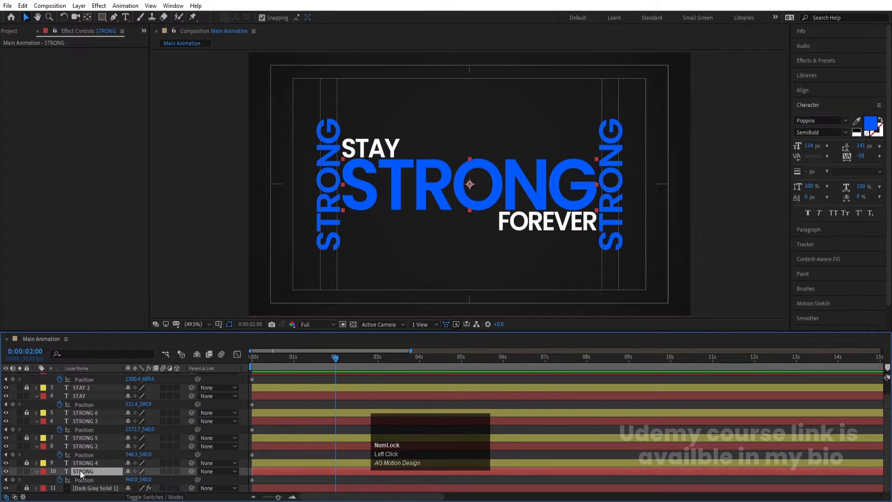
drag(360, 182, 619, 179)
- Move STRONG 2 straight up above its duplicate to about Y -19, and STRONG 3 straight down below its duplicate to about Y 1097
click(83, 447)
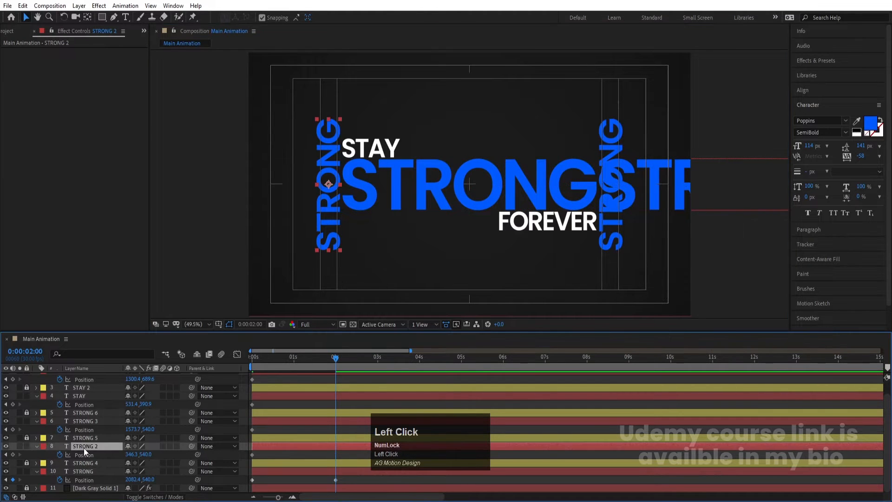
drag(331, 215, 340, 78)
click(97, 418)
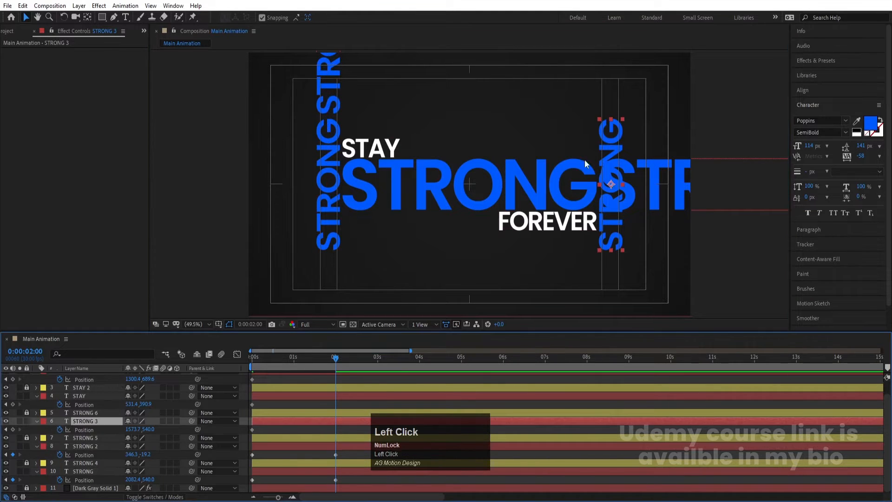
drag(616, 135, 621, 270)
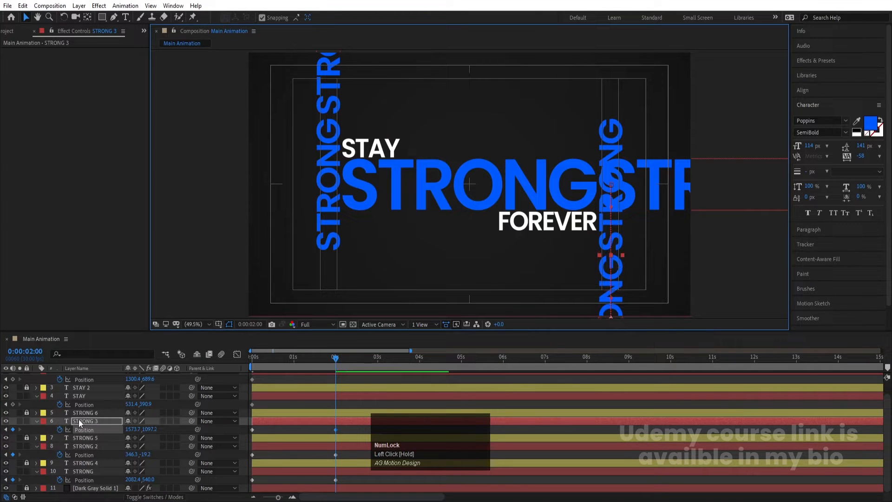
- Move STAY left beside its duplicate to about X 267, and FOREVER right beside its duplicate to about X 1748
click(76, 398)
drag(389, 155, 329, 154)
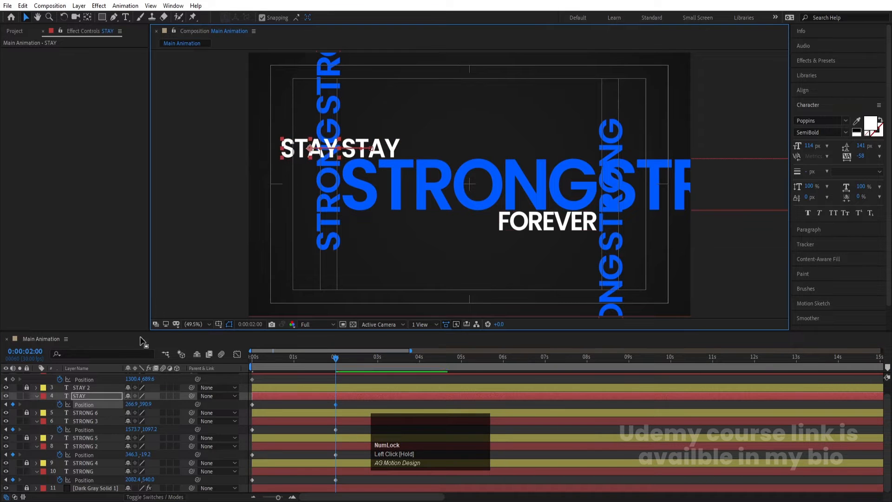
scroll(91, 394, up, 1)
click(84, 384)
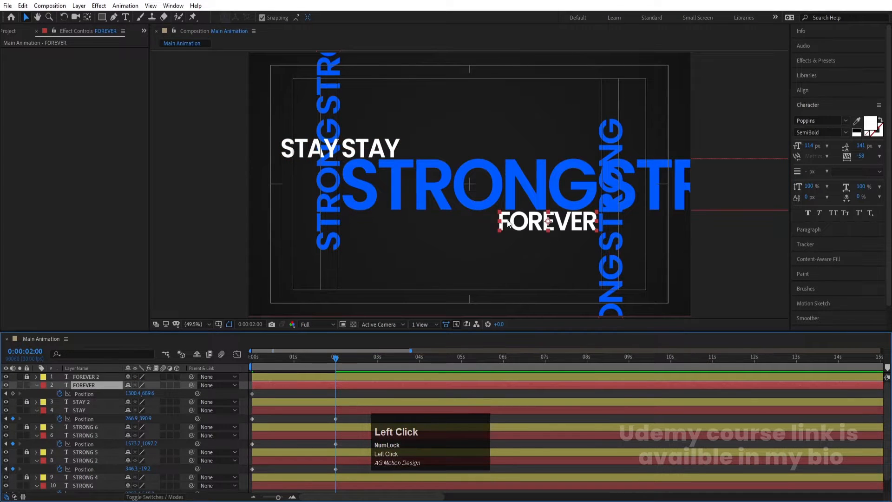
drag(508, 223, 611, 224)
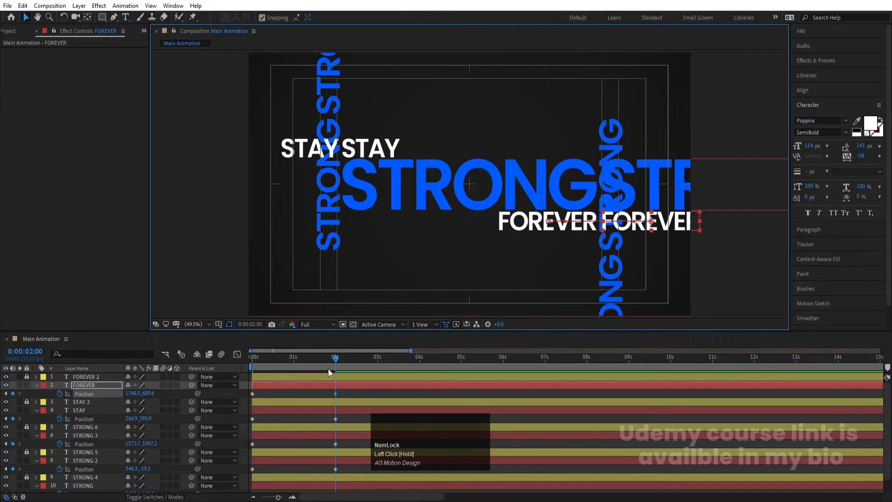
- Preview the text movement from the start of the composition
drag(328, 369, 240, 369)
key(space)
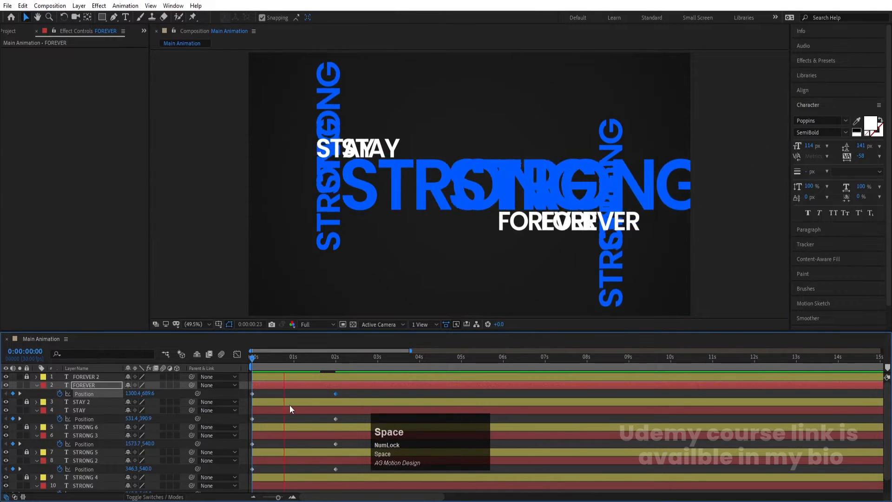
key(space)
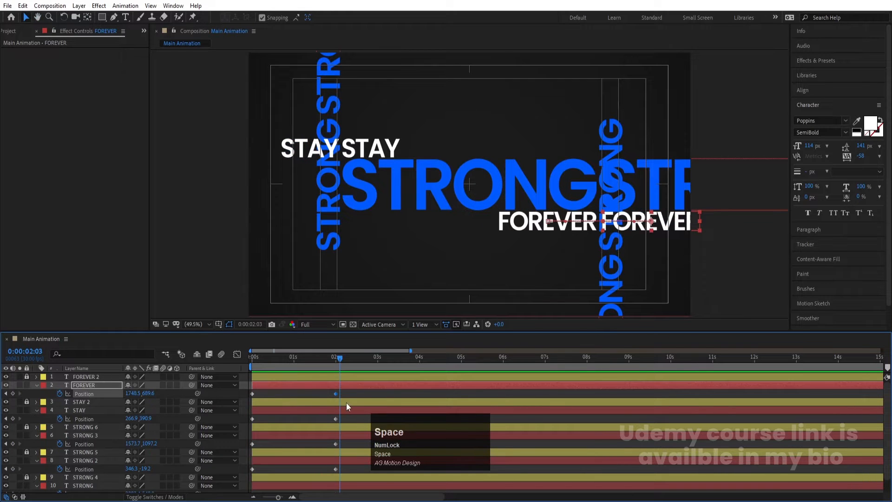
- Apply Easy Ease to all Position keyframes of the five red-labelled text layers
key(j)
scroll(345, 390, down, 1)
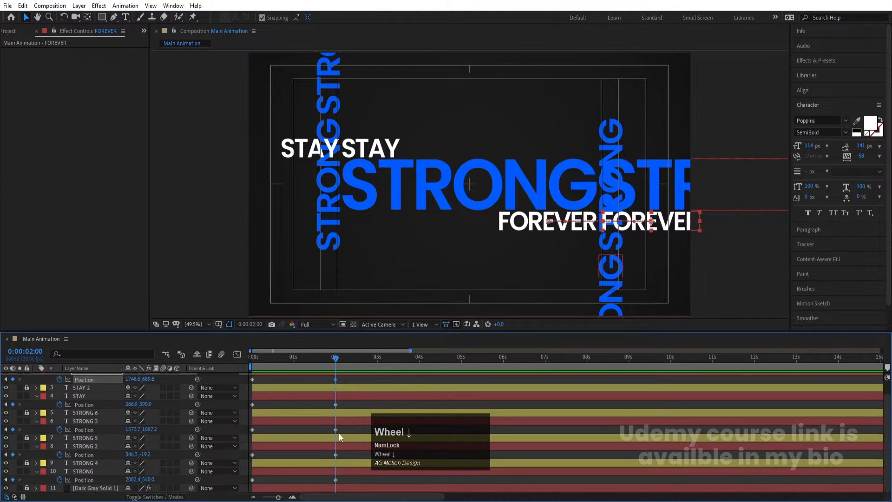
drag(351, 478, 210, 268)
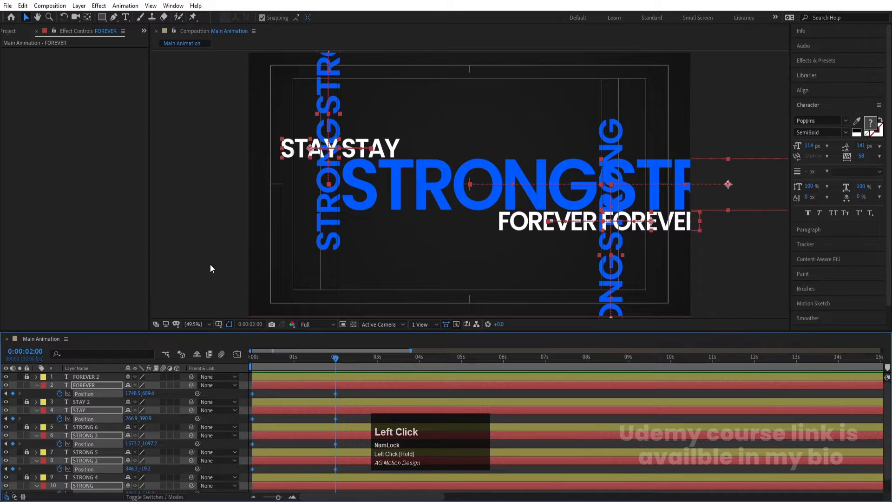
key(F9)
- Lengthen the keyframe ease handles toward the middle in the speed graph so all the Position movements peak sharply halfway
click(237, 354)
drag(352, 432, 229, 475)
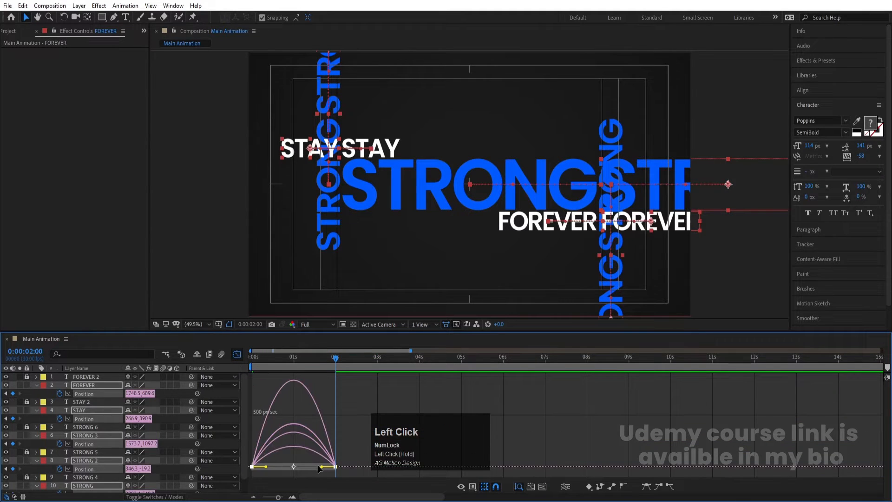
drag(322, 466, 288, 467)
click(237, 354)
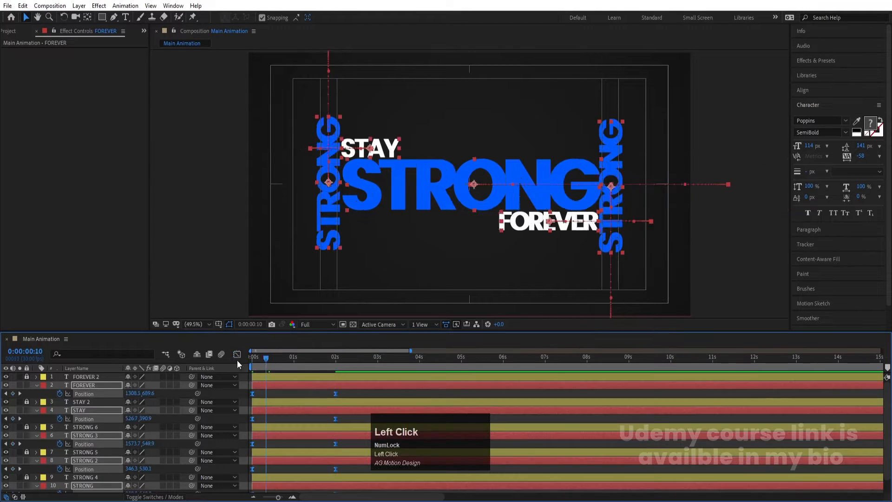
- Preview the eased movement from the start and return the current time to the 2-second keyframes
key(space)
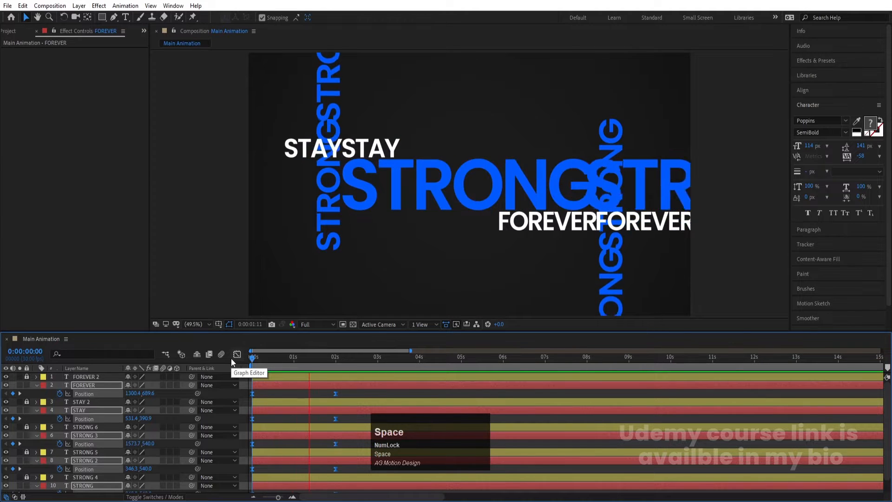
key(space)
click(347, 392)
key(j)
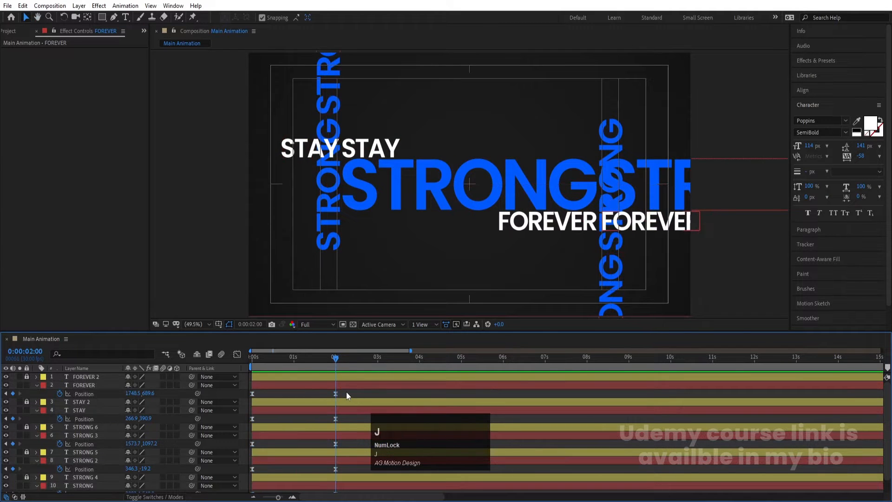
- Unlock the five yellow-labelled duplicate text layers, keeping the Dark Gray Solid locked
click(26, 378)
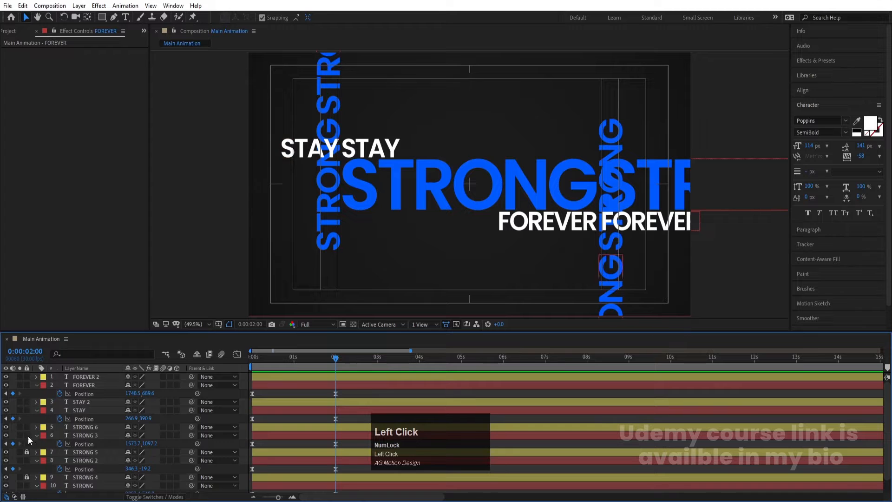
click(28, 477)
scroll(44, 452, down, 2)
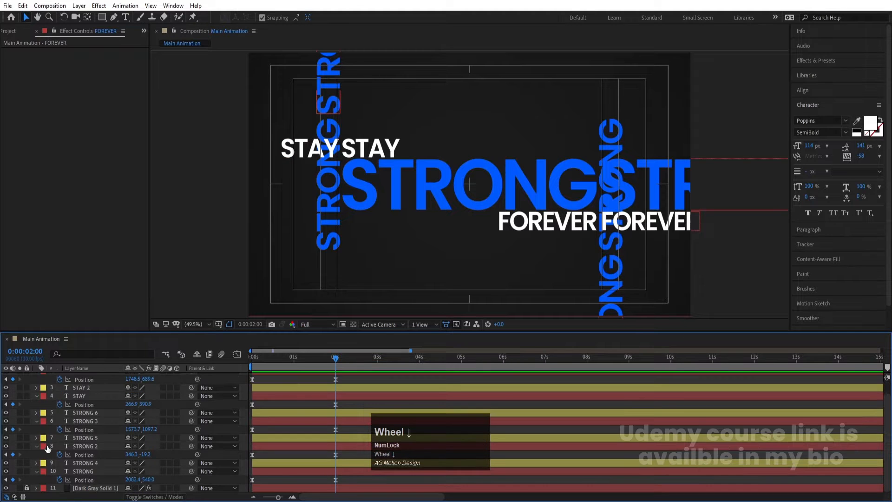
- Parent FOREVER 2 to FOREVER and STAY 2 to STAY
scroll(47, 447, up, 2)
click(85, 377)
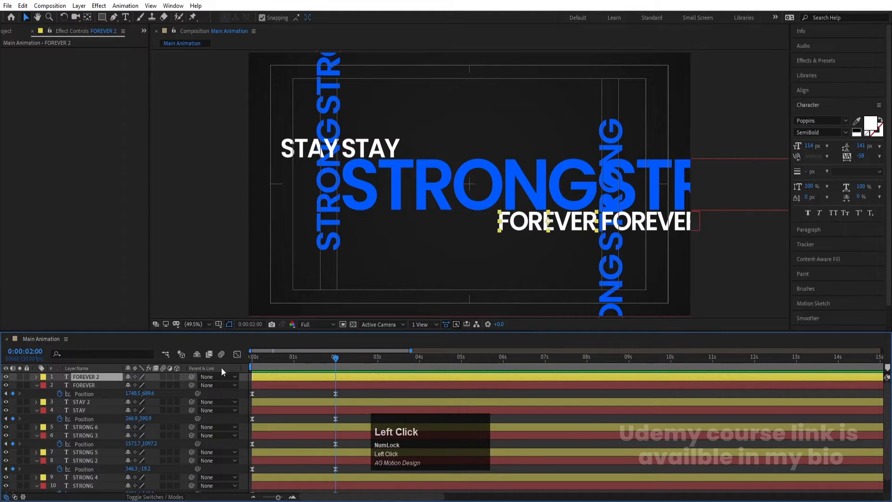
click(91, 376)
drag(192, 376, 111, 383)
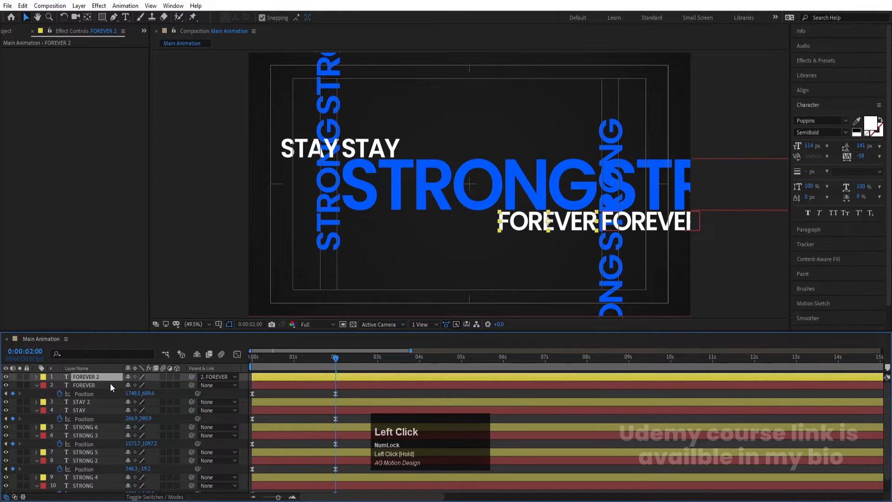
click(107, 386)
click(90, 401)
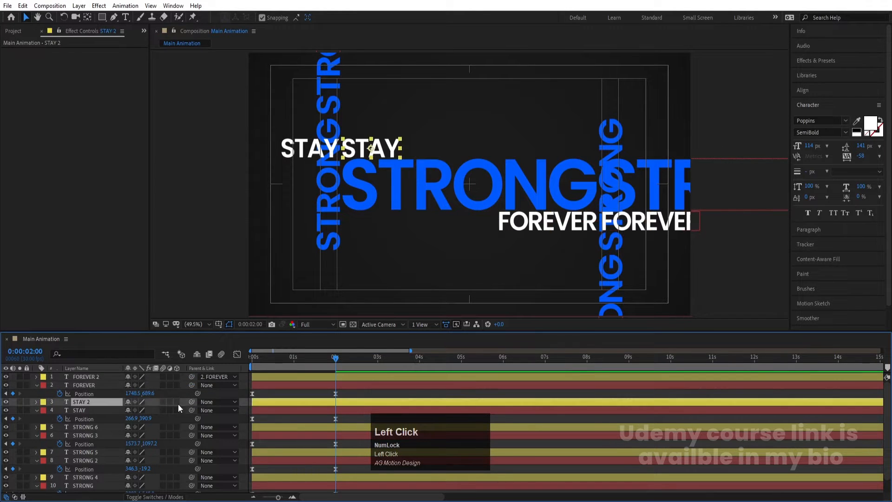
drag(190, 402, 132, 411)
- Parent STRONG 6 to STRONG 3, STRONG 5 to STRONG 2, and STRONG 4 to STRONG
click(86, 425)
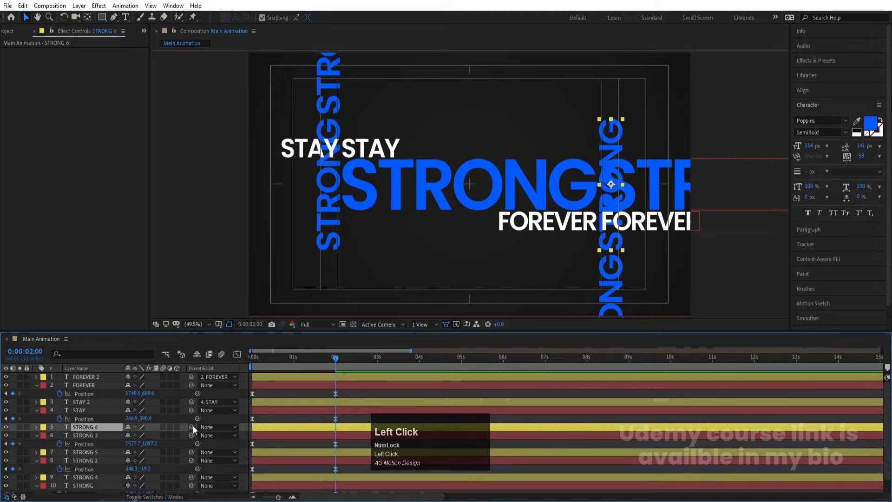
drag(191, 427, 117, 437)
click(86, 450)
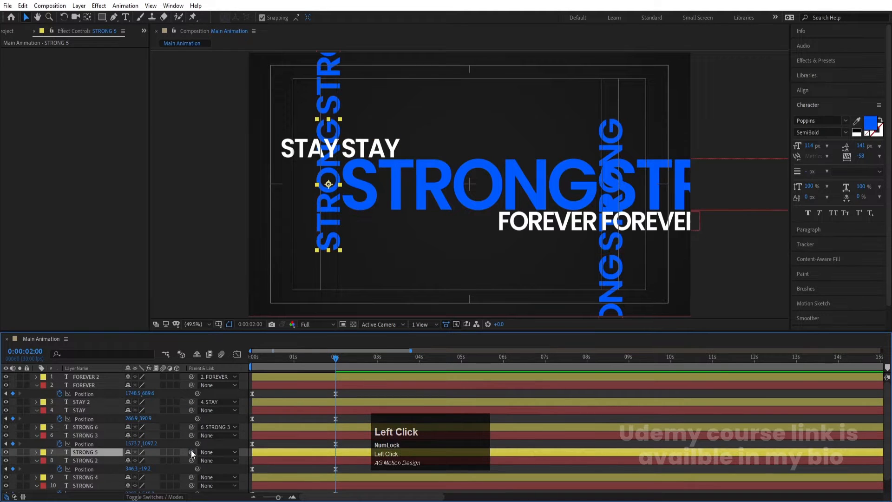
drag(191, 452, 115, 458)
drag(190, 461, 91, 470)
scroll(183, 467, down, 1)
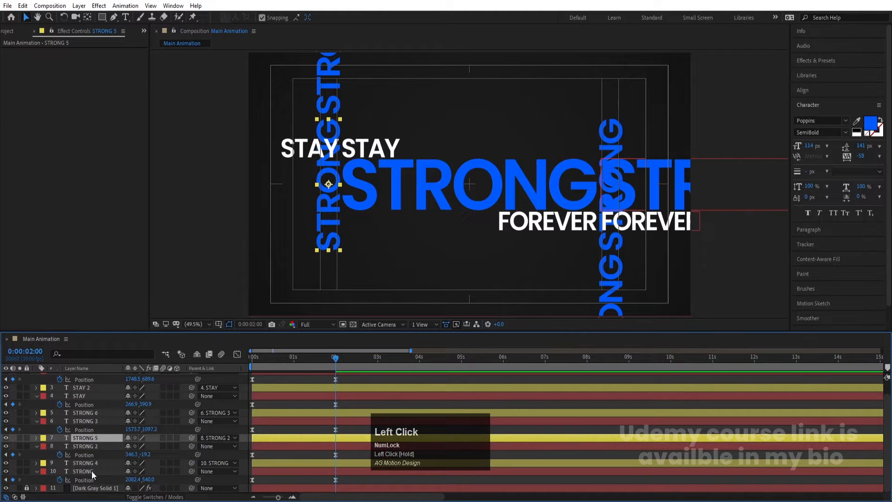
click(261, 406)
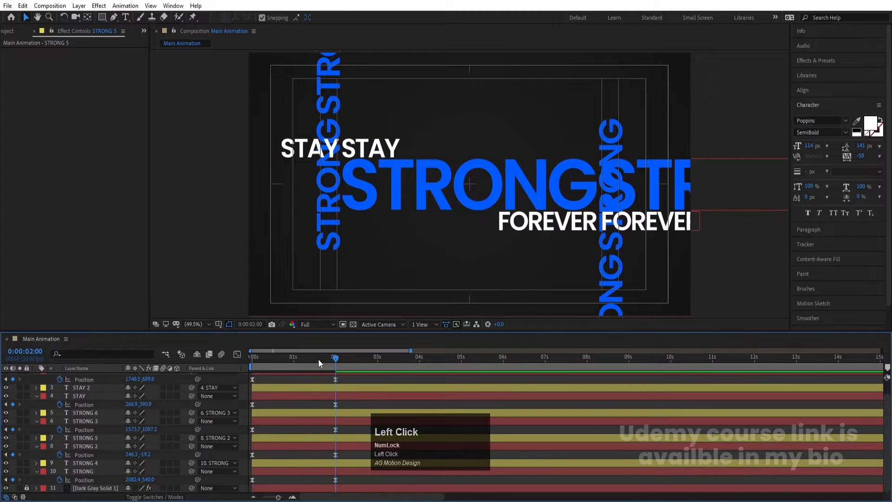
- Preview the parented layers' movement from the start and return the current time to 2 seconds
click(251, 358)
key(space)
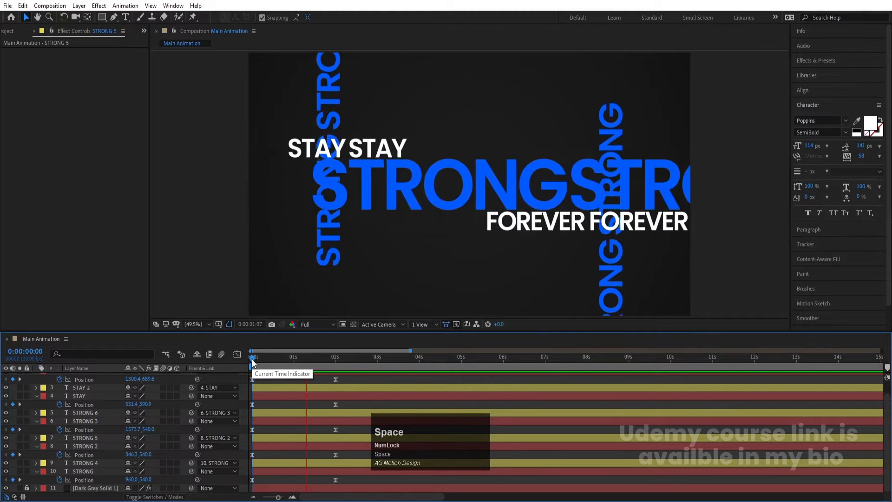
key(space)
key(j)
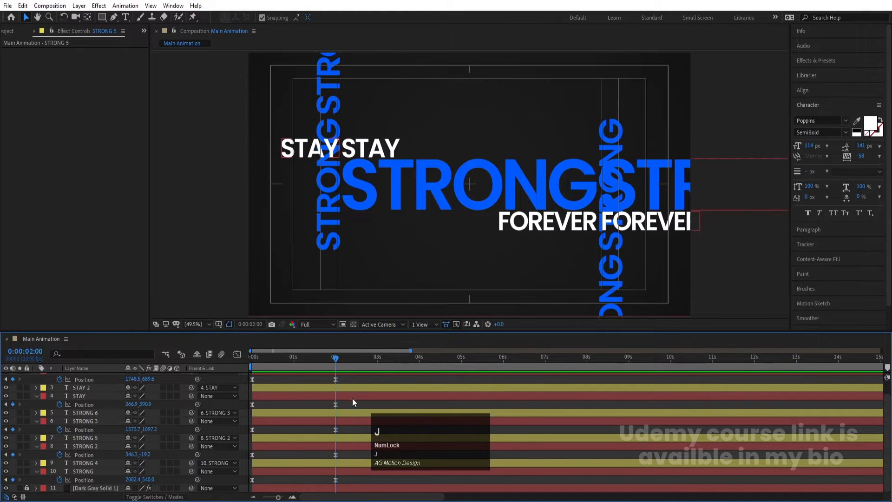
- Add a loopOut() expression to the Position of the large STRONG layer and copy the expression text
alt+click(59, 479)
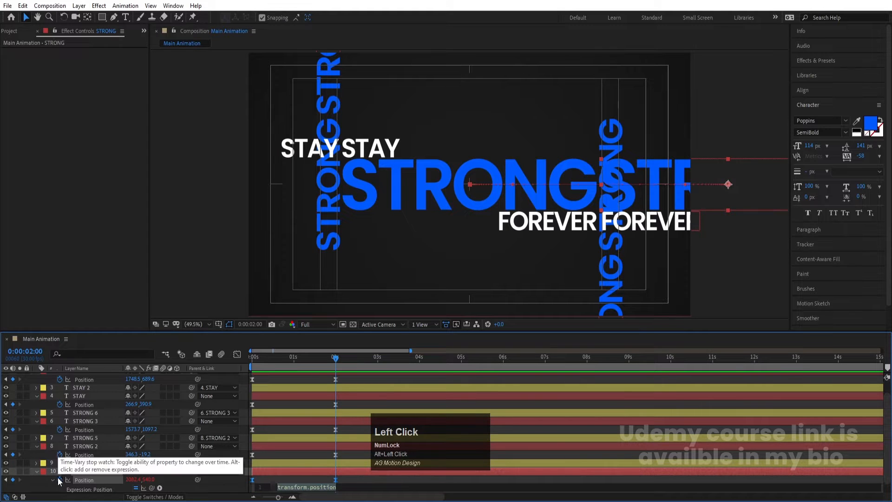
text(loop)
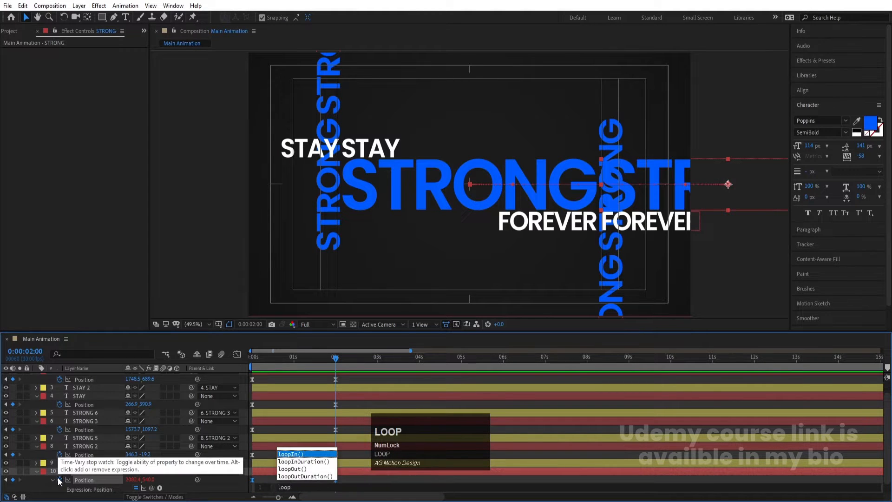
key(Down)
key(Down)
key(Return)
key(ctrl+a)
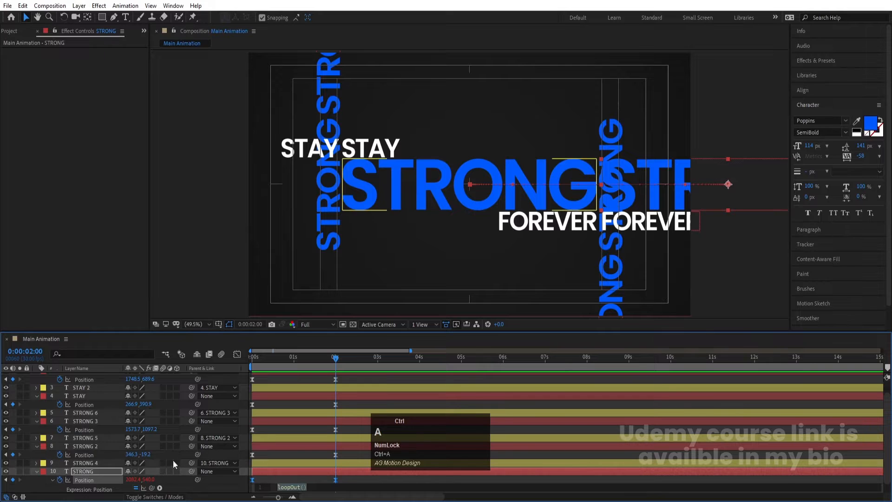
key(ctrl+c)
click(295, 478)
- Paste the loopOut() expression into the Position of STRONG 2, STRONG 3 and STAY
alt+click(60, 455)
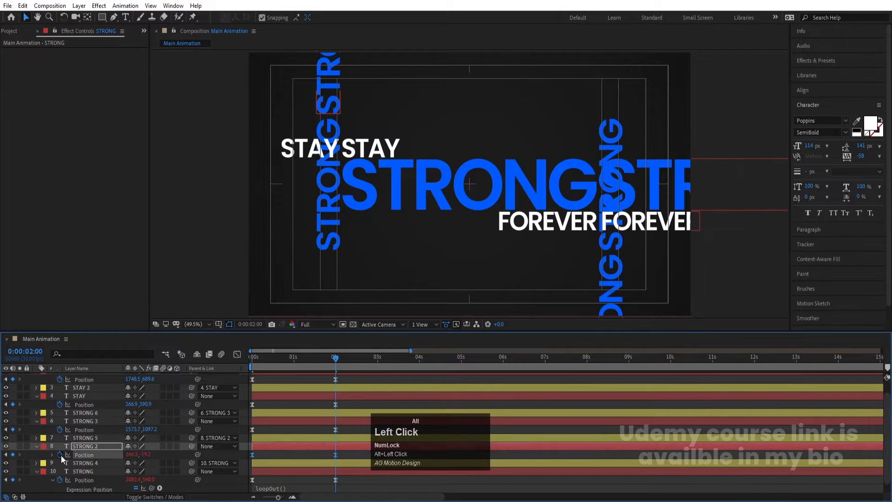
key(ctrl+v)
alt+click(60, 429)
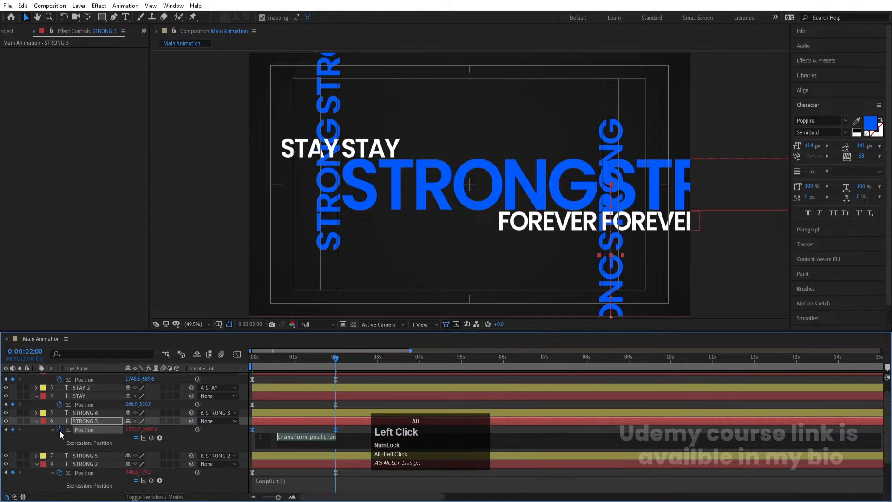
key(ctrl+v)
alt+click(60, 404)
key(ctrl+v)
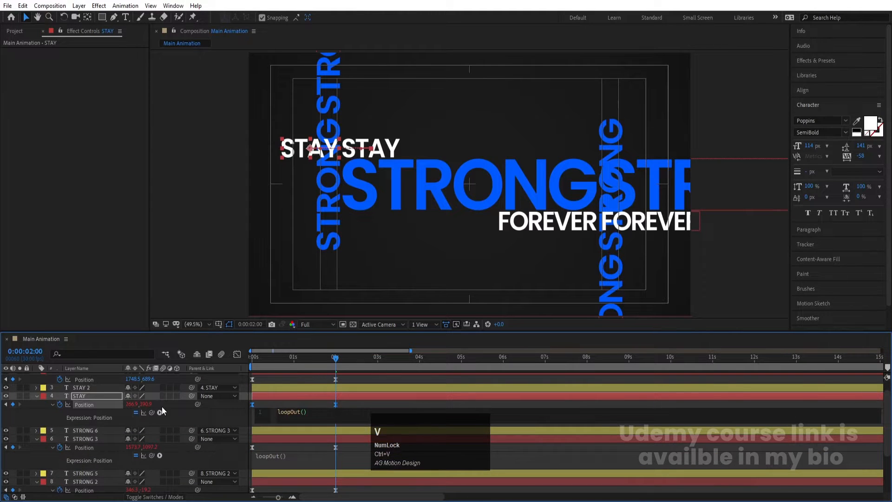
- Paste the loopOut() expression into FOREVER's Position and preview the looping animation
scroll(139, 406, up, 3)
alt+click(59, 394)
key(ctrl+v)
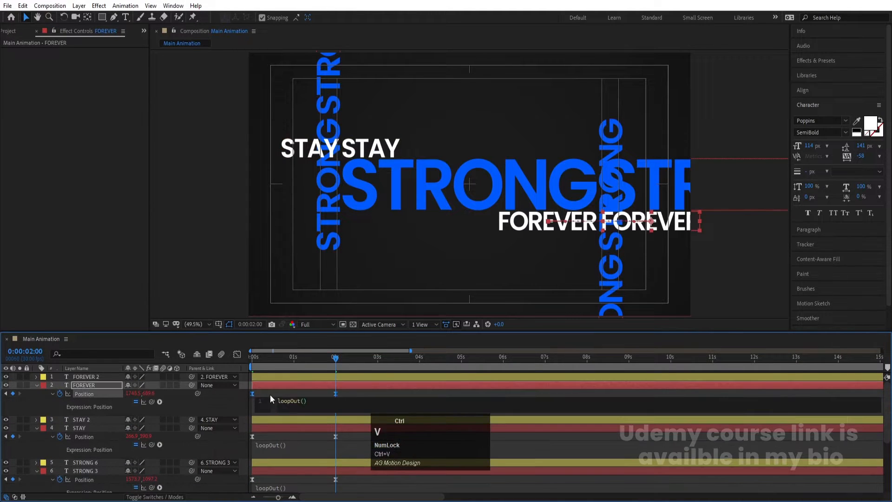
click(272, 394)
key(space)
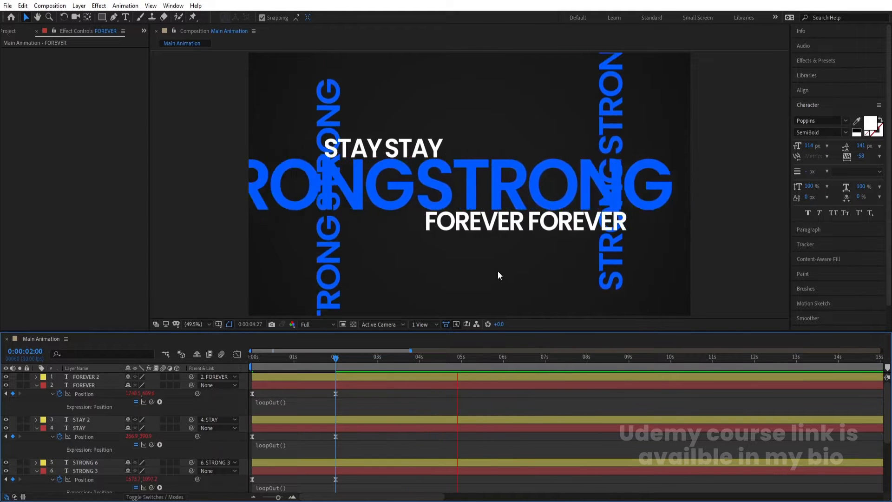
key(space)
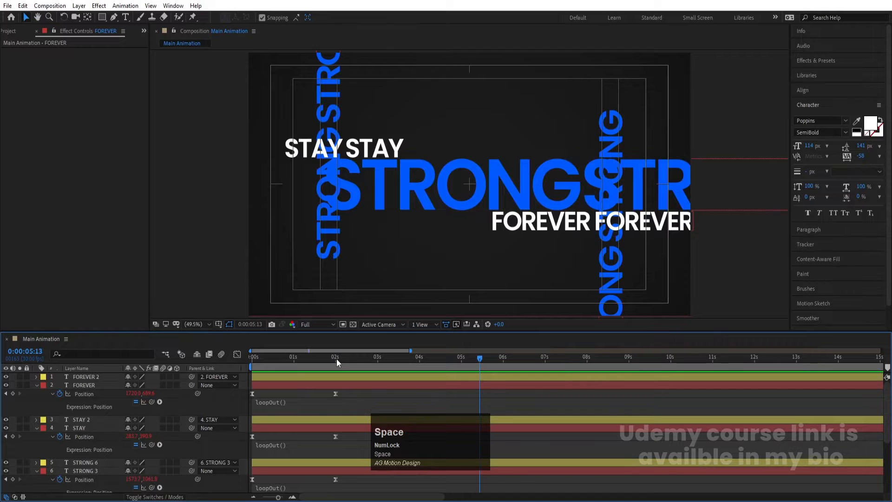
- Collapse the open layer properties and pre-compose the FOREVER and FOREVER 2 layers as Forever
key(j)
key(u)
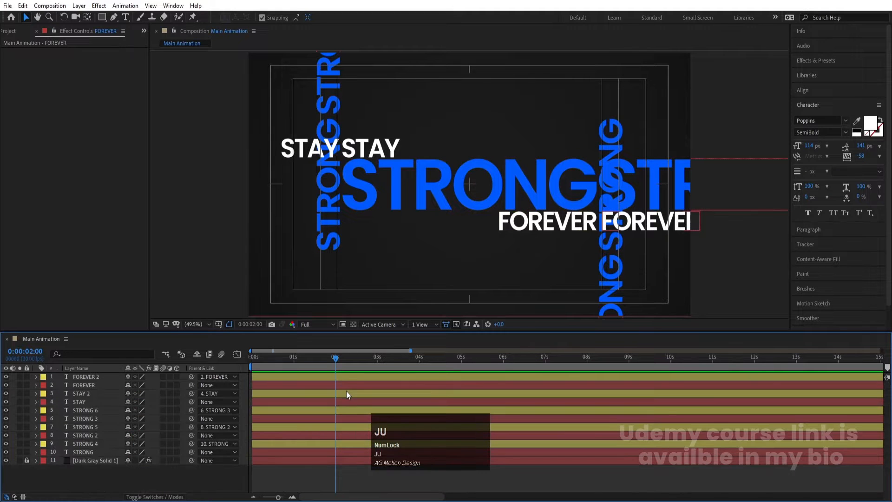
click(93, 384)
shift+click(88, 377)
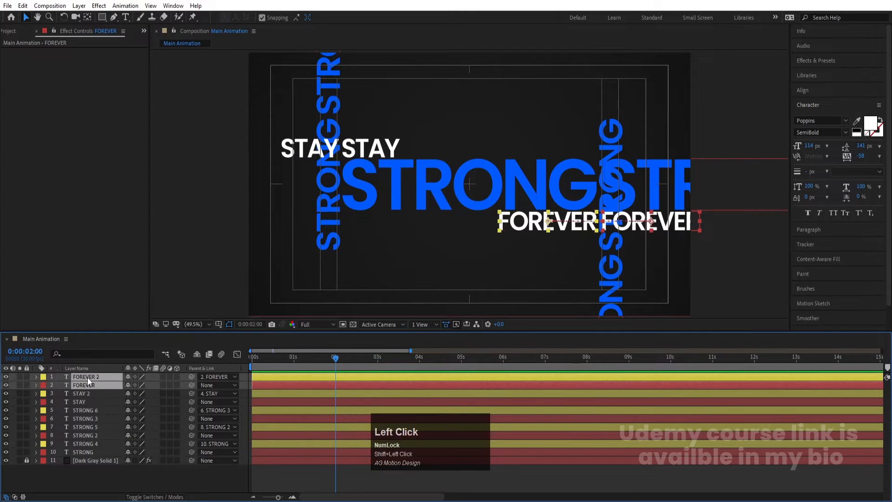
key(ctrl+shift+c)
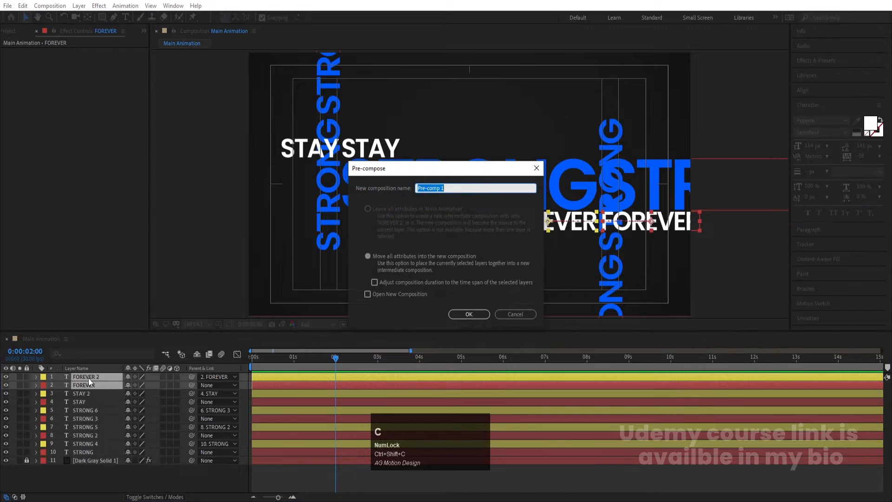
text(For-eve)
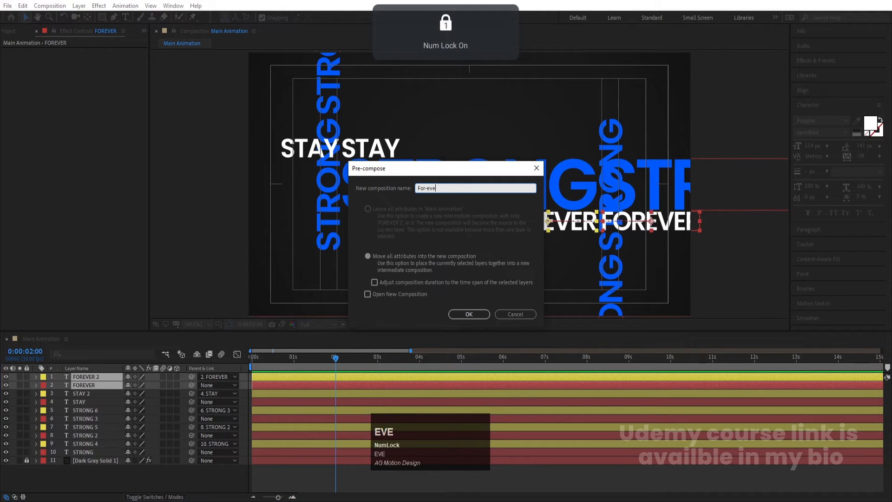
text(r)
key(ctrl+a)
text(f)
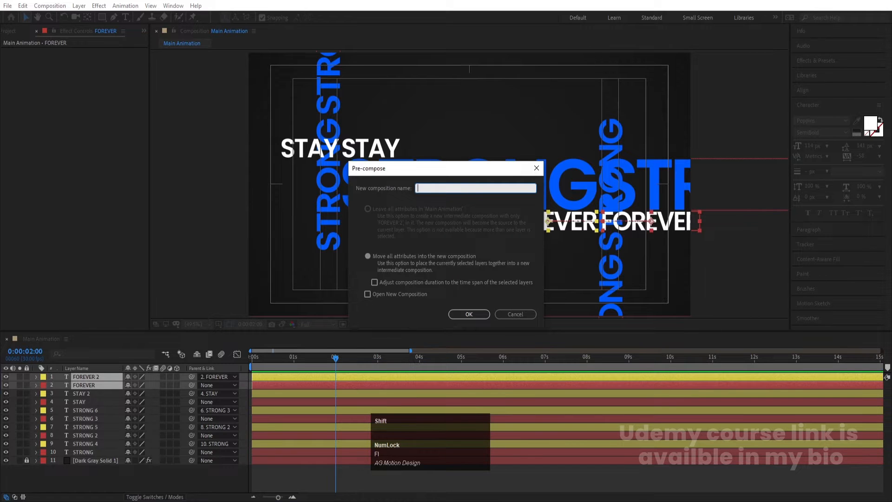
key(Return)
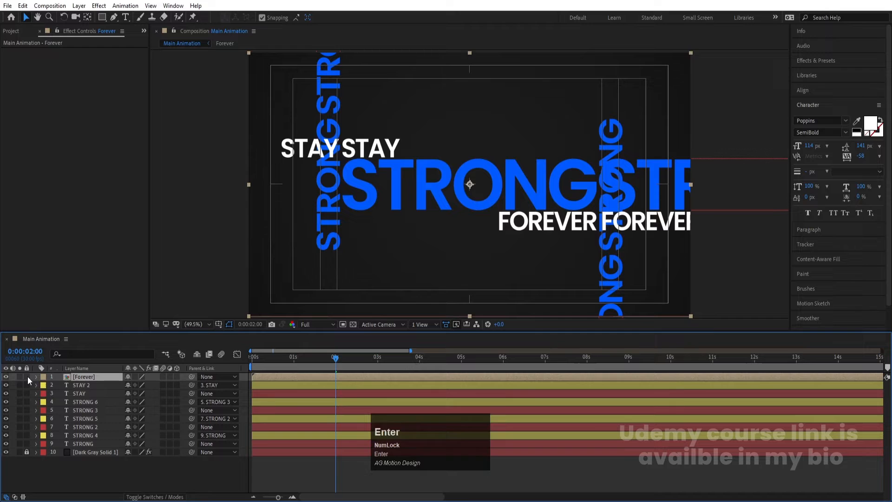
- Pre-compose the STAY and STAY 2 layers into a composition named Stay
click(86, 381)
shift+click(80, 390)
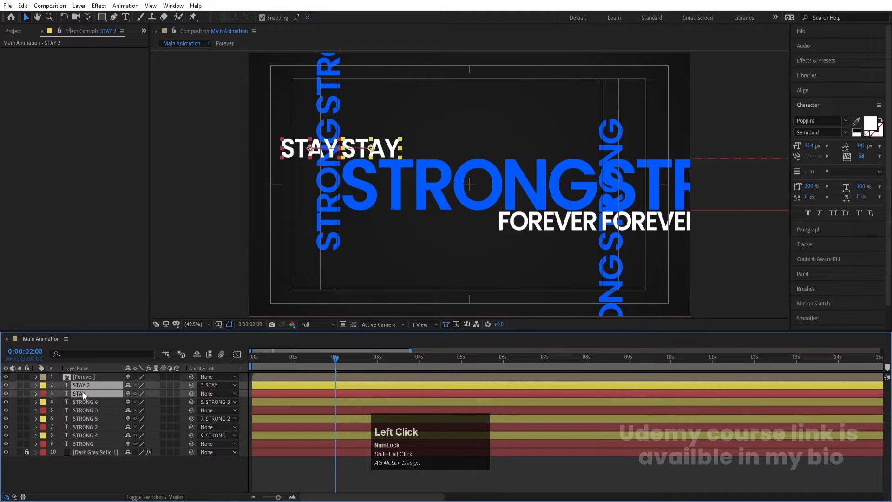
key(ctrl+shift+c)
text(Stay)
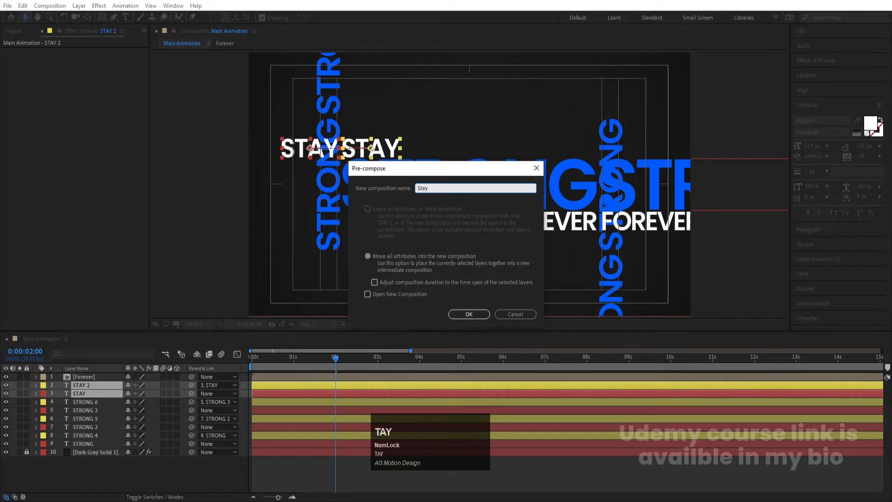
key(Return)
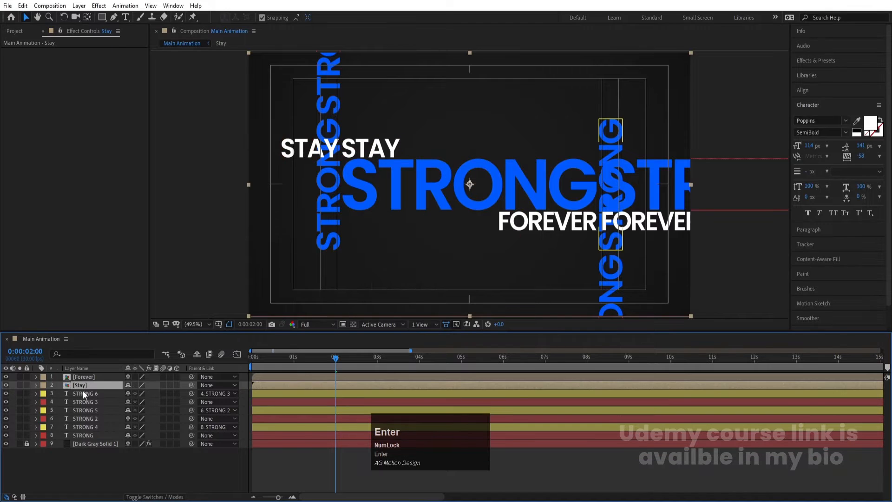
- Pre-compose the STRONG 6 and STRONG 3 layers into a composition named strong
click(83, 393)
shift+click(87, 402)
key(ctrl+shift+c)
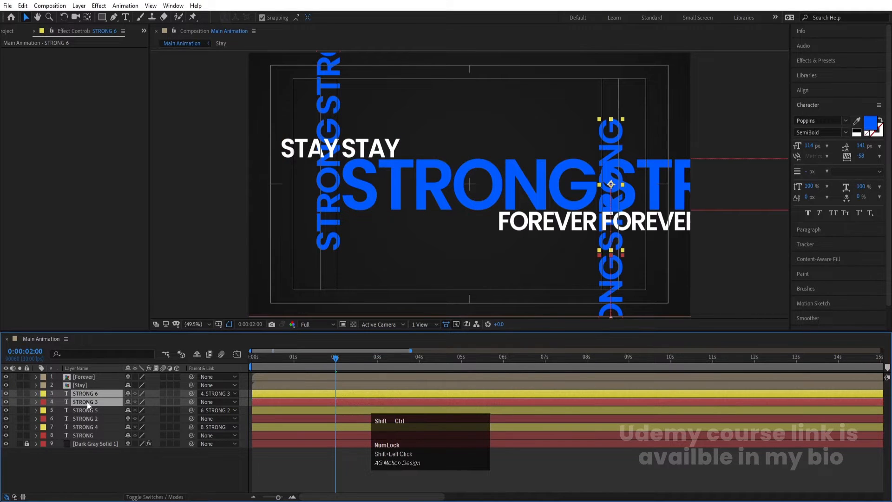
text(Stron)
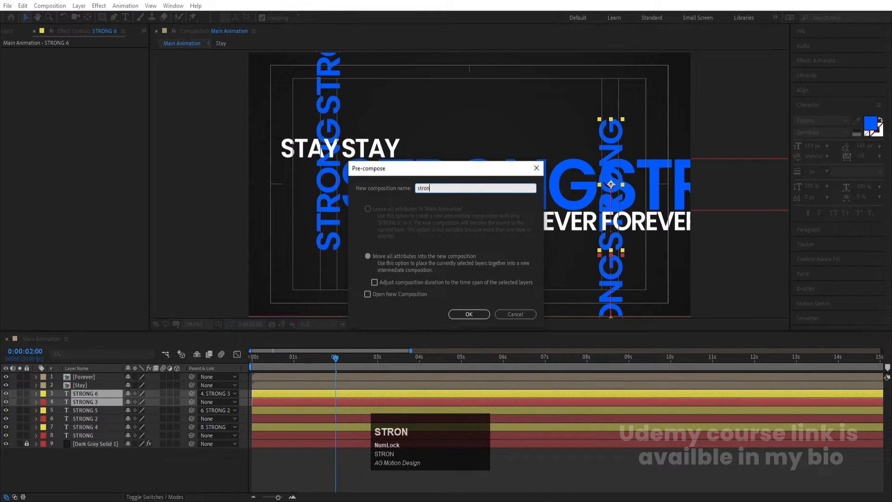
text(g)
key(Return)
- Pre-compose the STRONG 5 and STRONG 2 layers into a composition named strong
click(87, 401)
shift+click(91, 411)
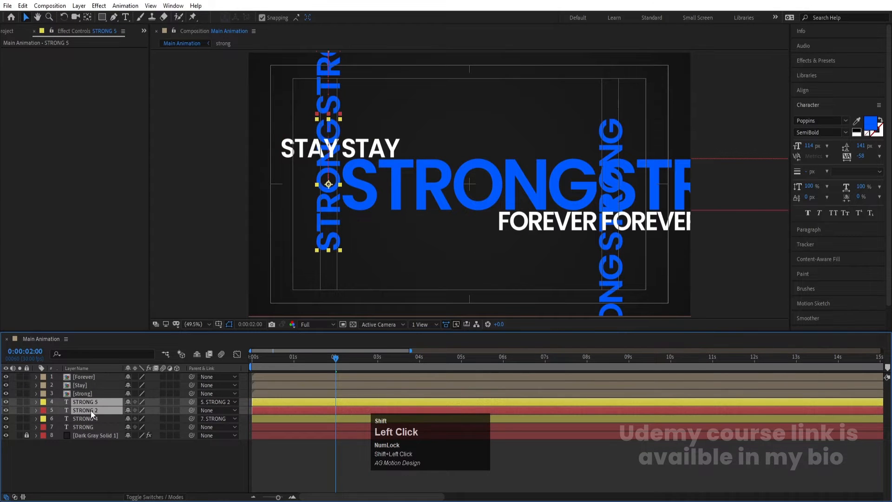
key(ctrl+shift+c)
text(stro)
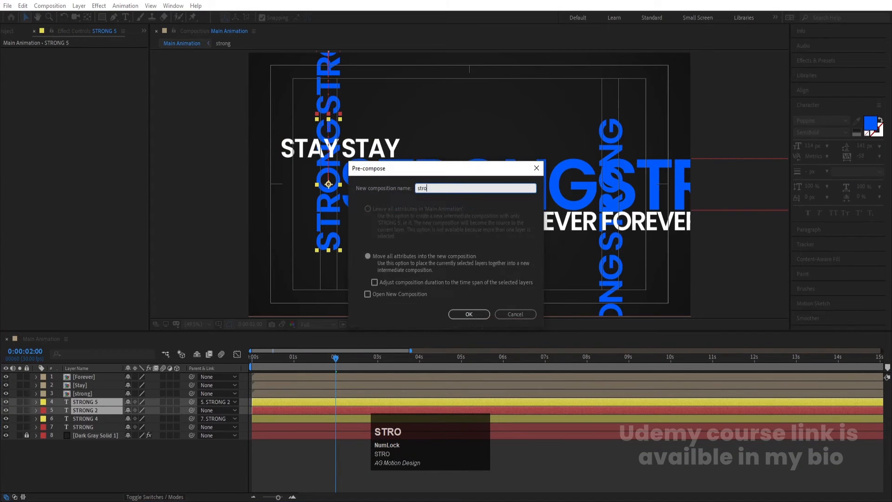
text(ng)
key(Return)
- Pre-compose the large STRONG 4 and STRONG layers into a composition named storg
click(98, 410)
shift+click(85, 421)
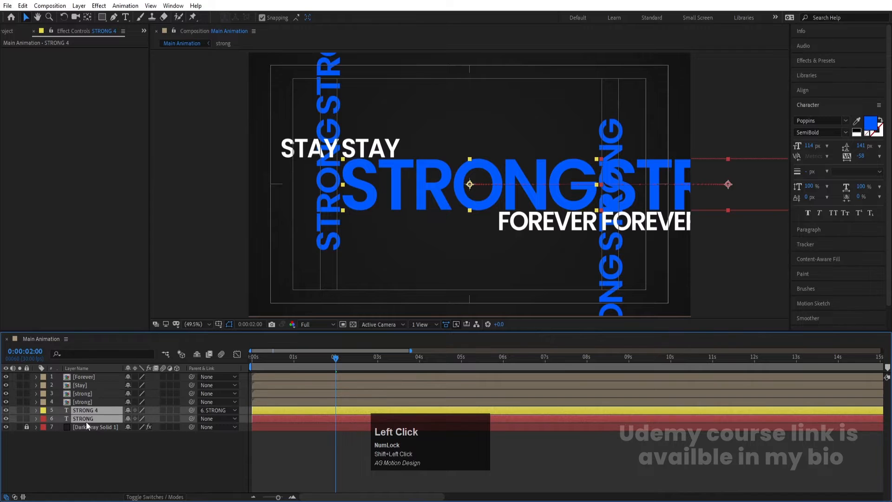
key(ctrl+shift+c)
text(storg)
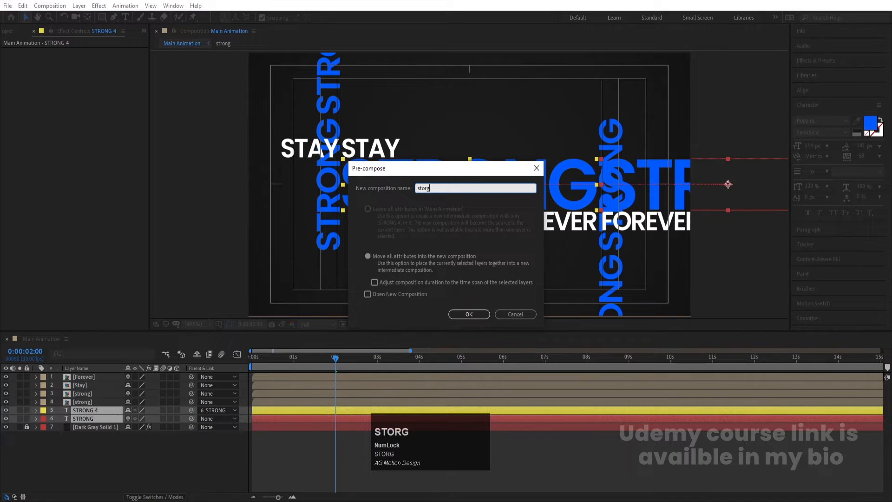
key(Return)
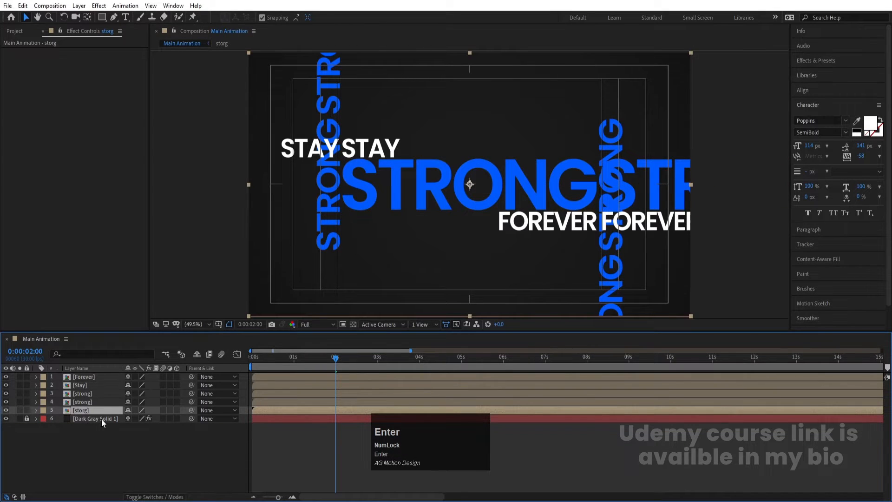
- Rename the storg layer in the timeline as strong
key(Return)
text(stro)
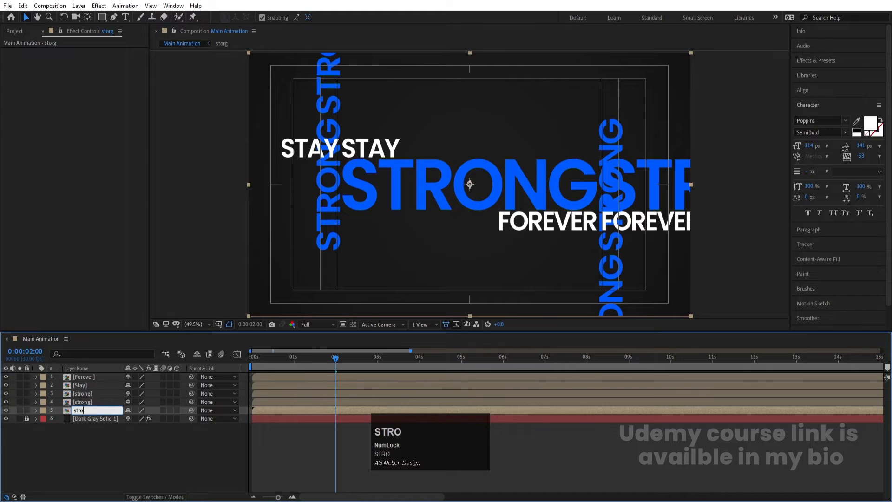
text(ng)
key(Return)
- Enable Collapse Transformations on all five pre-composed text layers, leaving the Dark Gray Solid 1 background out
shift+click(90, 376)
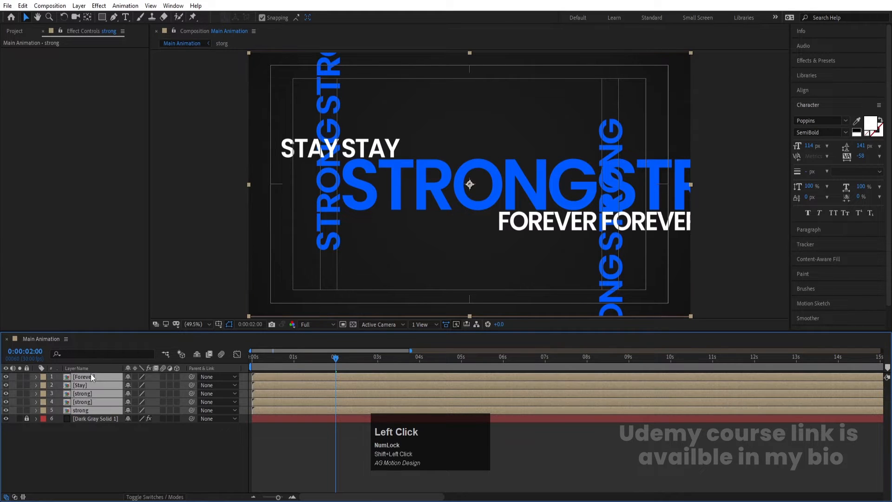
click(135, 394)
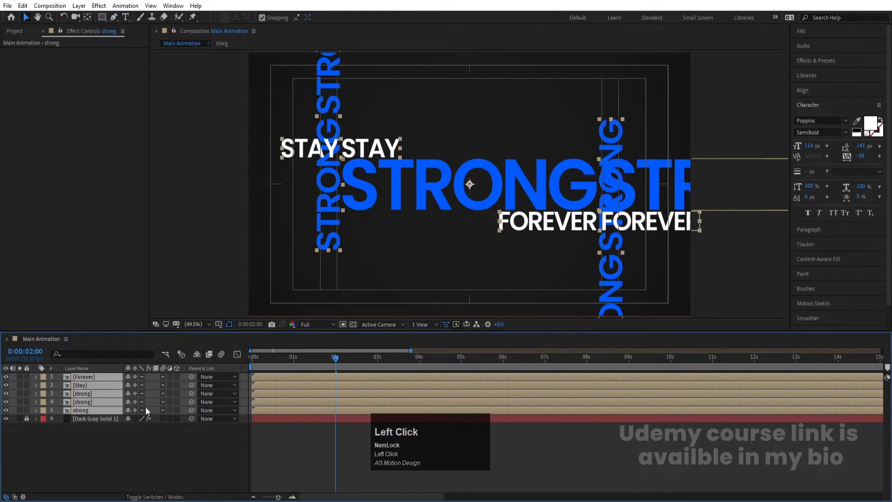
click(164, 455)
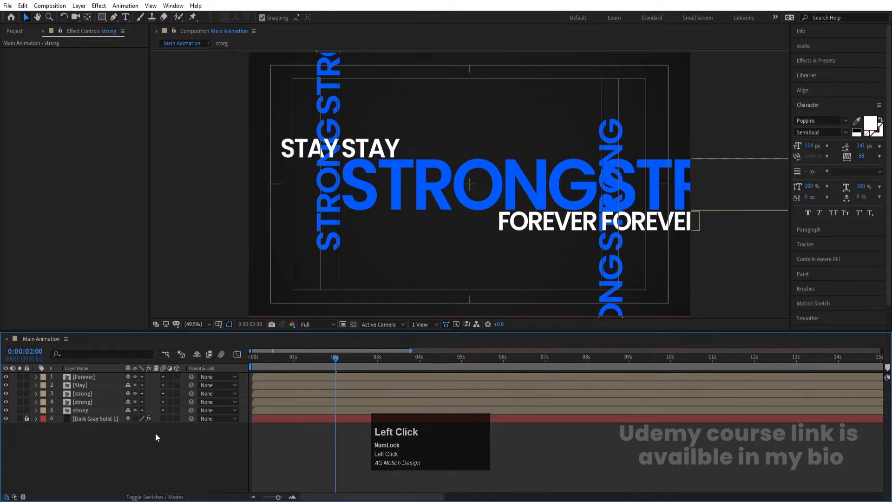
- Solo the Forever layer, draw a rectangular mask tightly around its first FOREVER word, and preview the masked animation
click(19, 376)
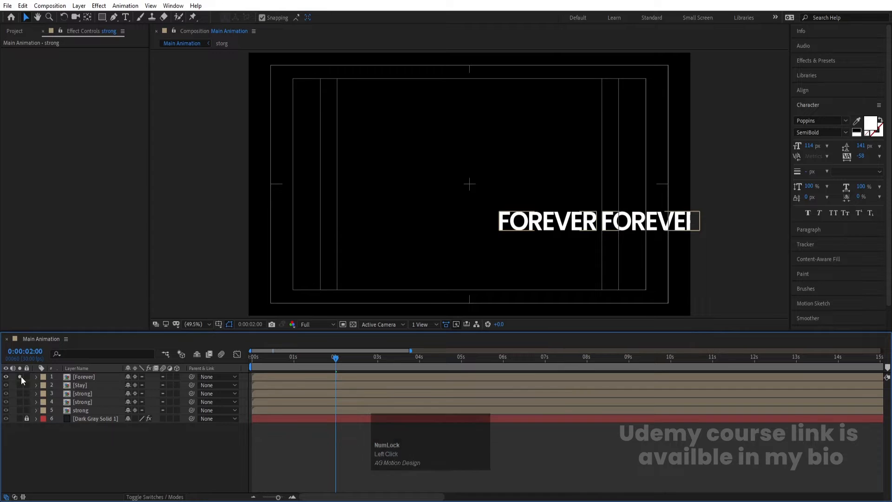
click(82, 376)
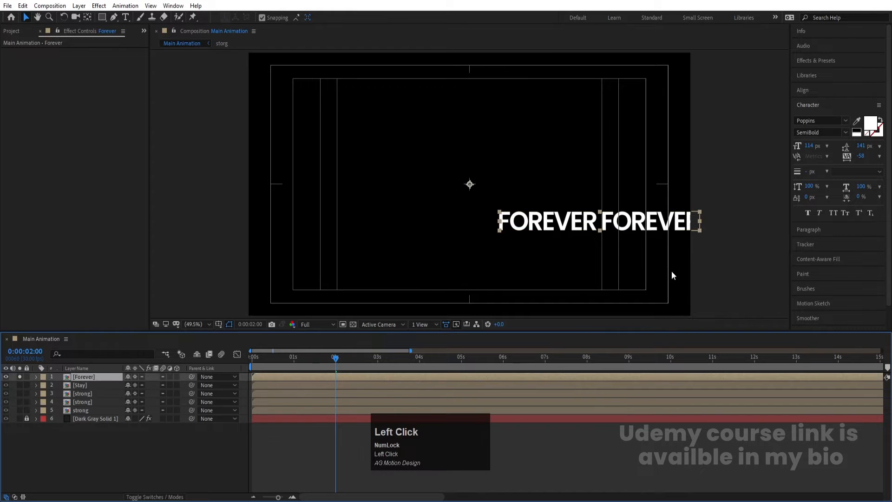
click(102, 17)
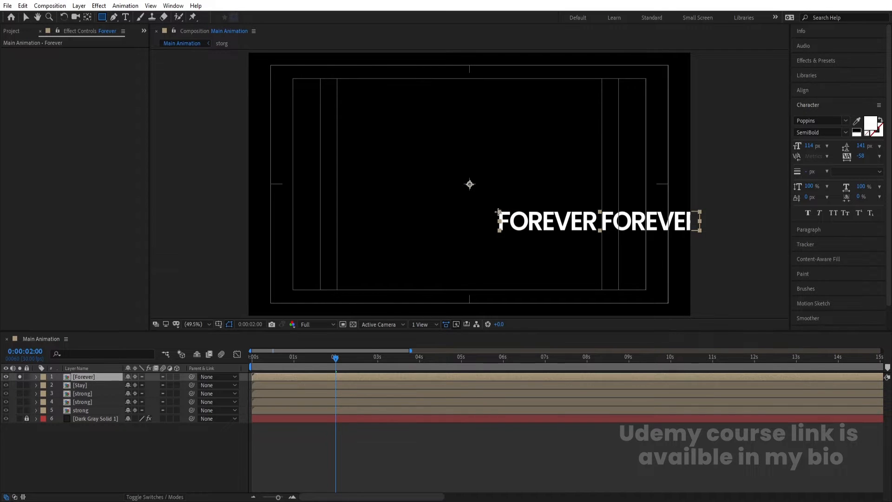
drag(498, 212, 599, 232)
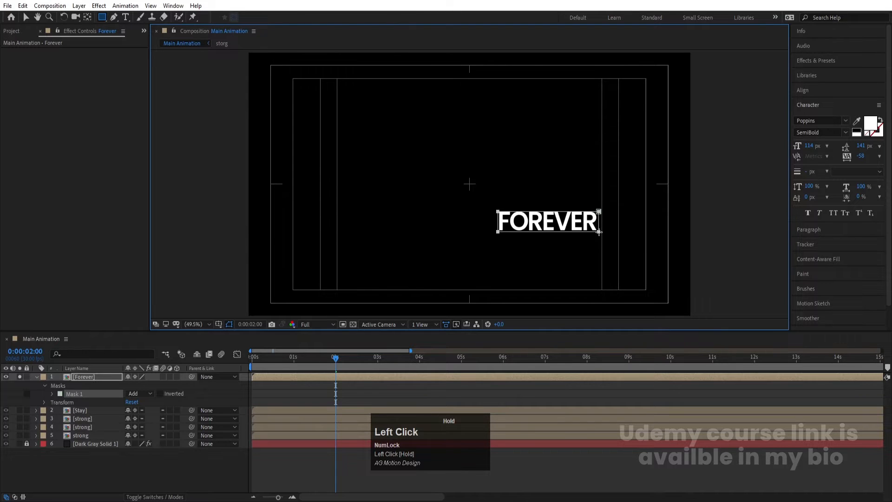
key(space)
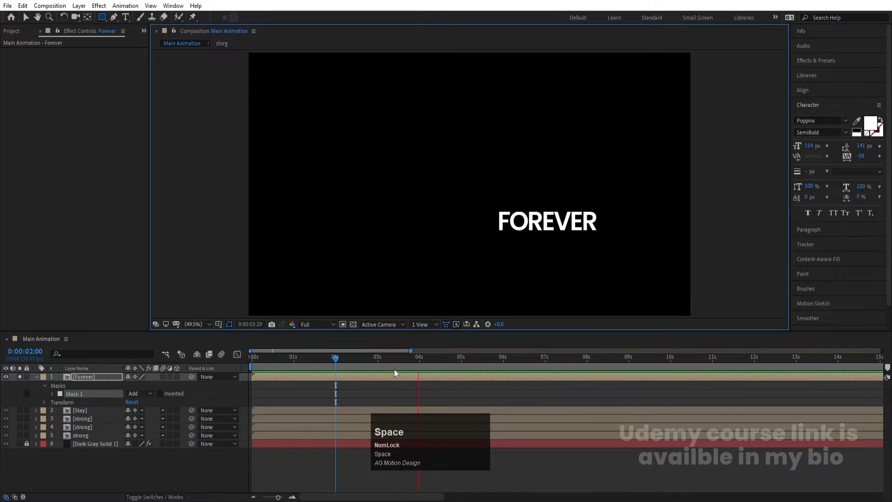
key(space)
- Nudge the top edge of the Forever layer's mask slightly upward to clear the letters, and deselect the layer
scroll(525, 223, up, 4)
key(v)
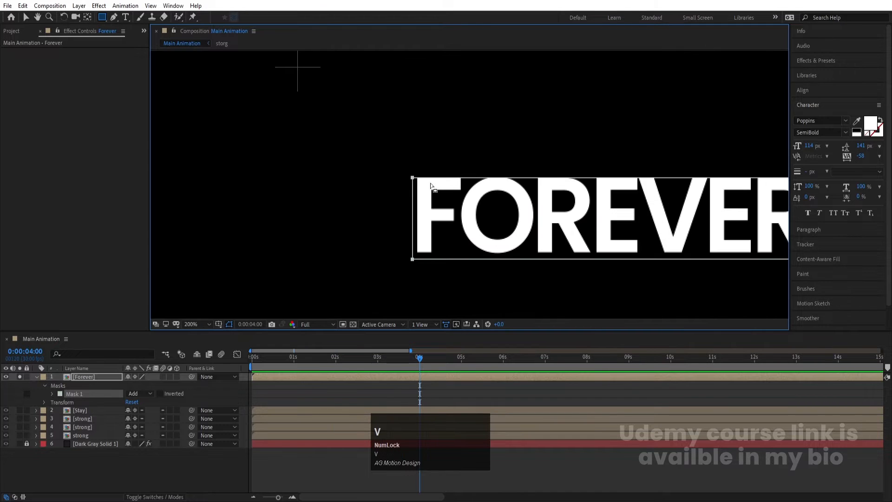
drag(430, 172, 726, 204)
key(Up)
key(Up)
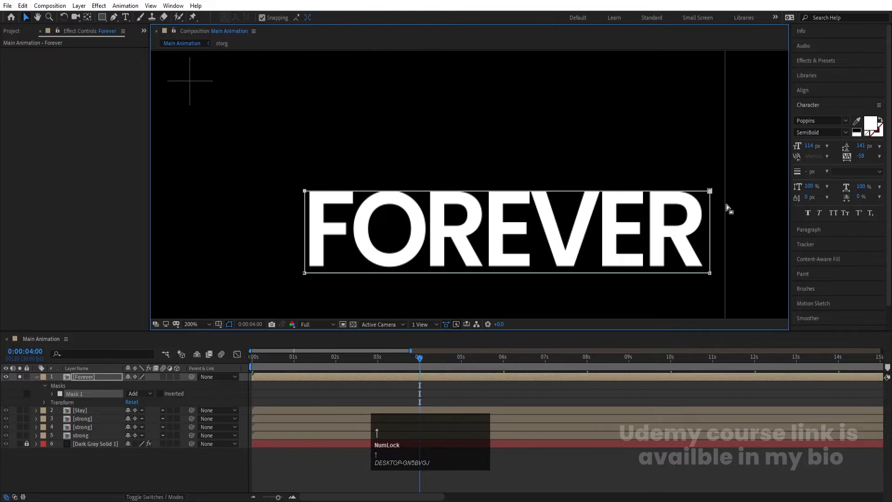
click(162, 392)
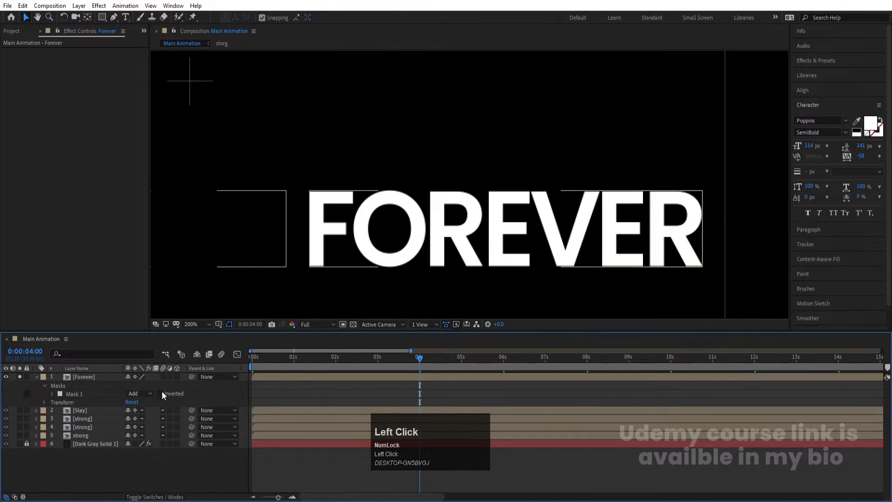
- Solo the Stay layer instead of Forever and draw a rectangular mask around its first STAY word
click(20, 376)
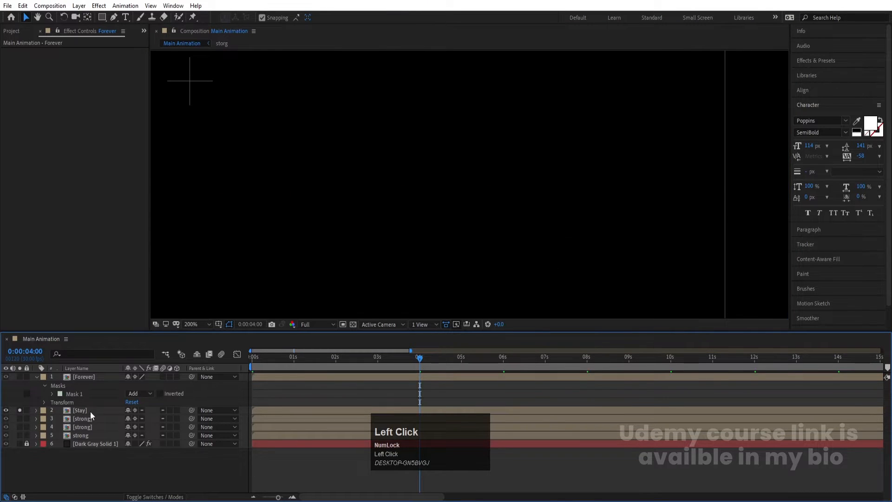
click(90, 412)
scroll(412, 85, down, 3)
drag(348, 121, 424, 173)
scroll(424, 173, up, 1)
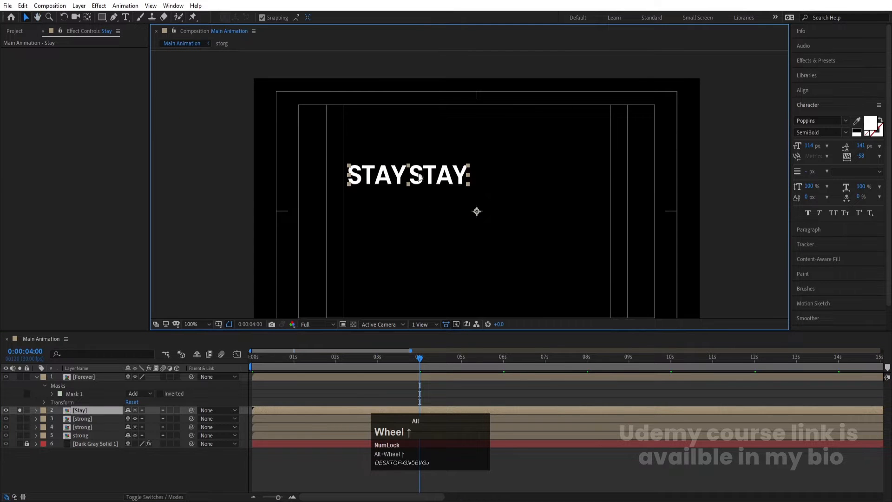
scroll(425, 173, down, 1)
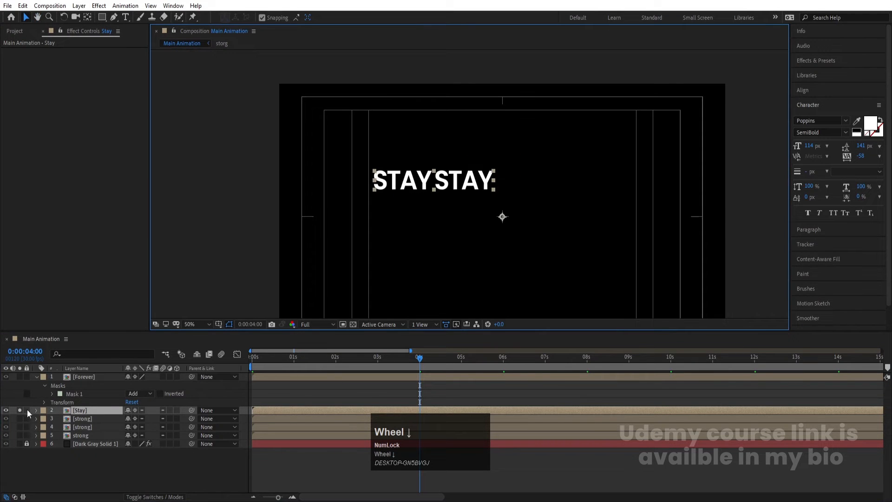
click(20, 409)
click(20, 410)
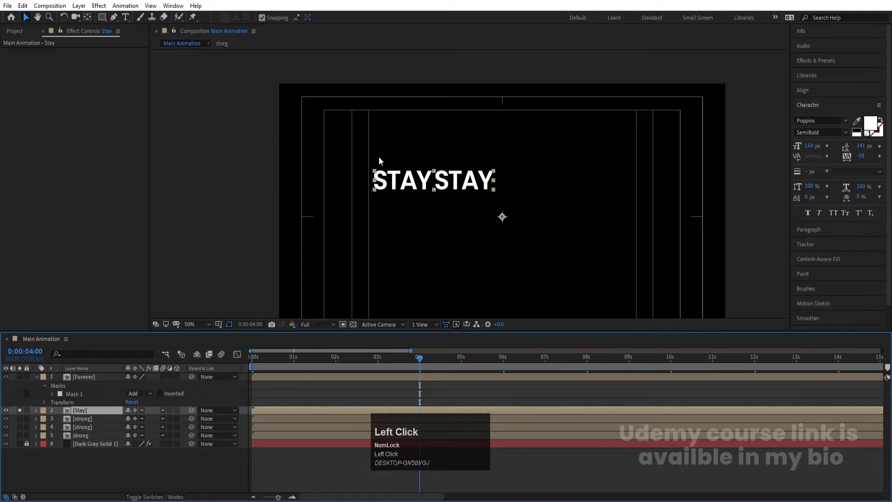
click(106, 18)
scroll(367, 156, up, 4)
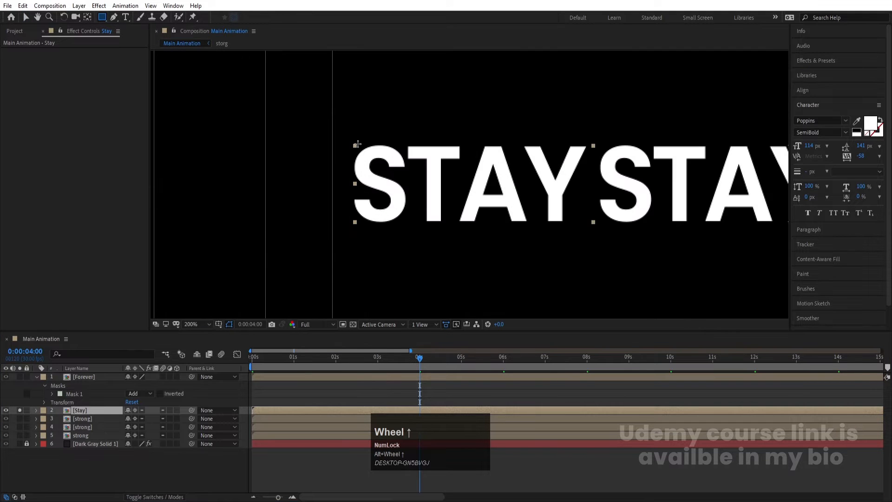
drag(355, 145, 589, 225)
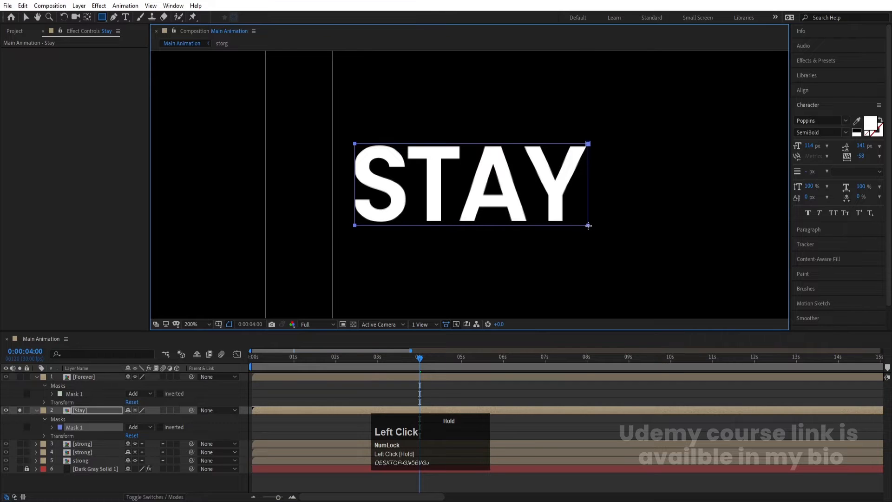
- Nudge the left edge of the Stay layer's mask slightly outward to include the whole letter S
key(v)
drag(347, 138, 361, 241)
key(Left)
key(Left)
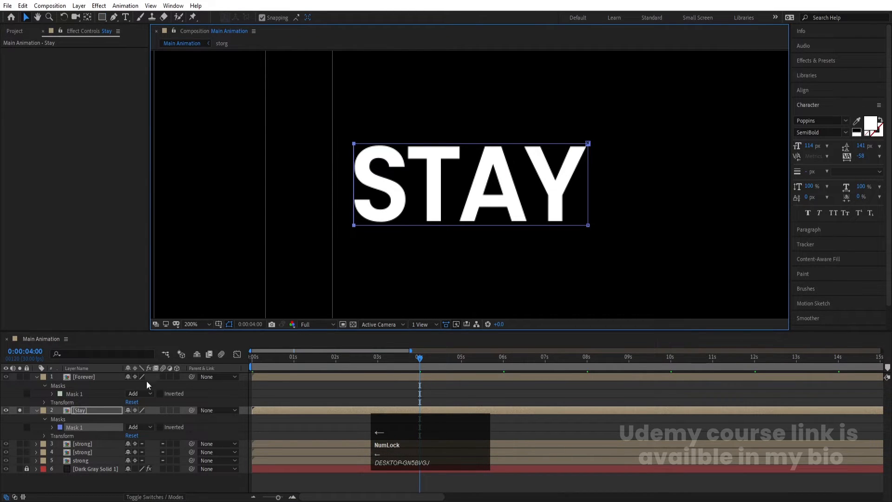
- Solo the right vertical strong layer instead of Stay and draw a rectangular mask around its lower STRONG word
click(20, 444)
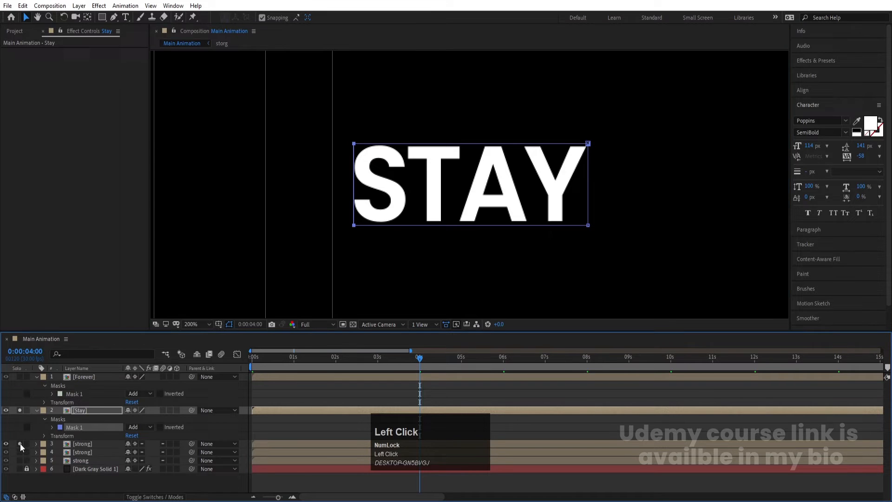
click(19, 410)
click(79, 445)
scroll(389, 186, down, 2)
key(space)
drag(650, 217, 492, 154)
click(101, 19)
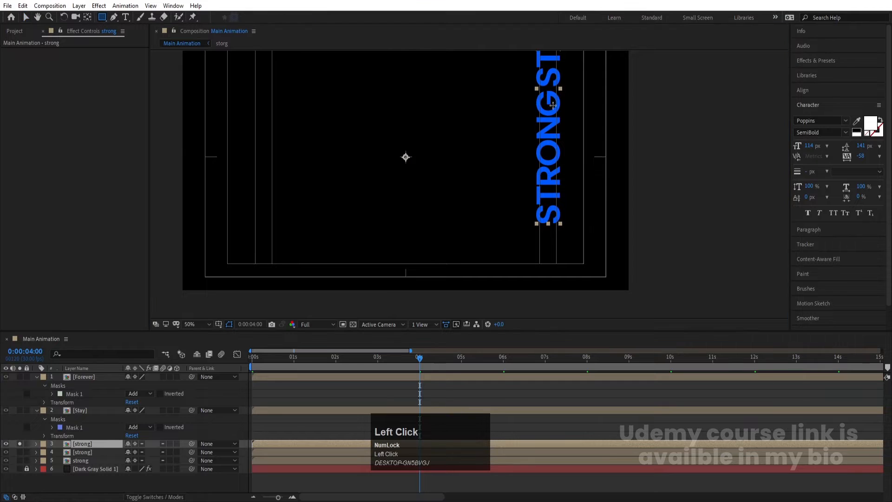
drag(535, 89, 562, 226)
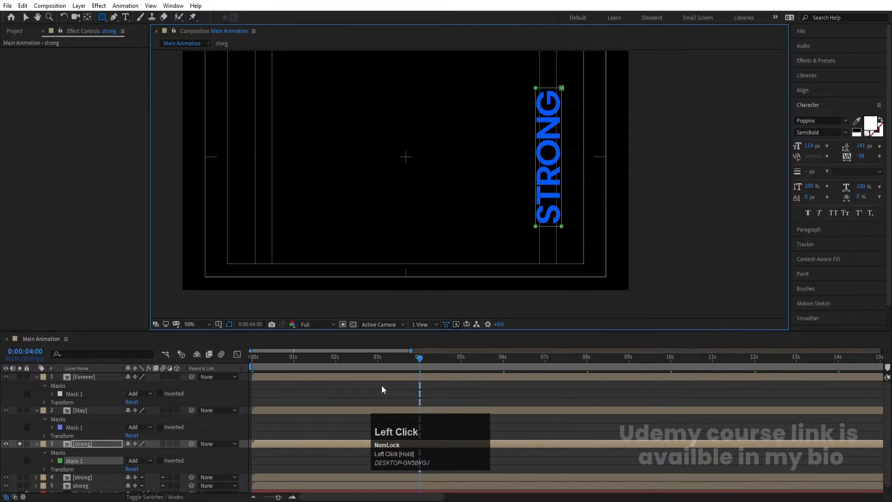
drag(403, 367, 221, 358)
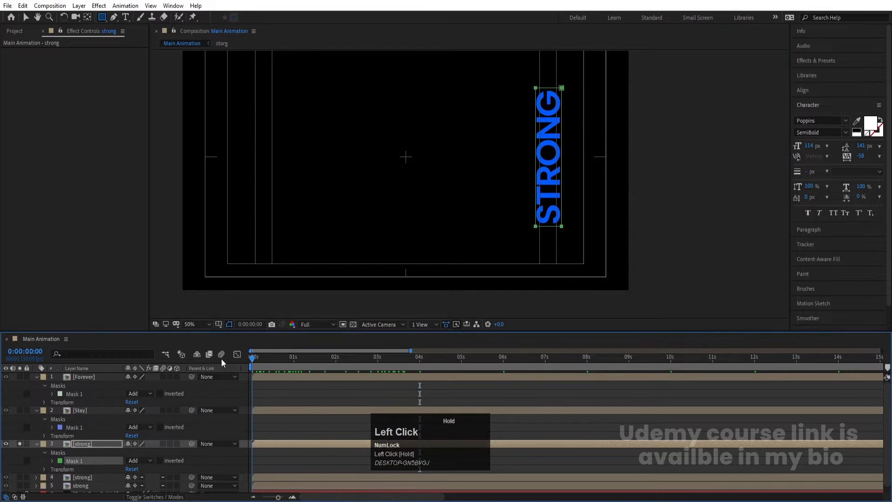
- Solo the left vertical strong layer instead and draw a rectangular mask around its upper STRONG word
click(21, 478)
click(20, 442)
click(76, 479)
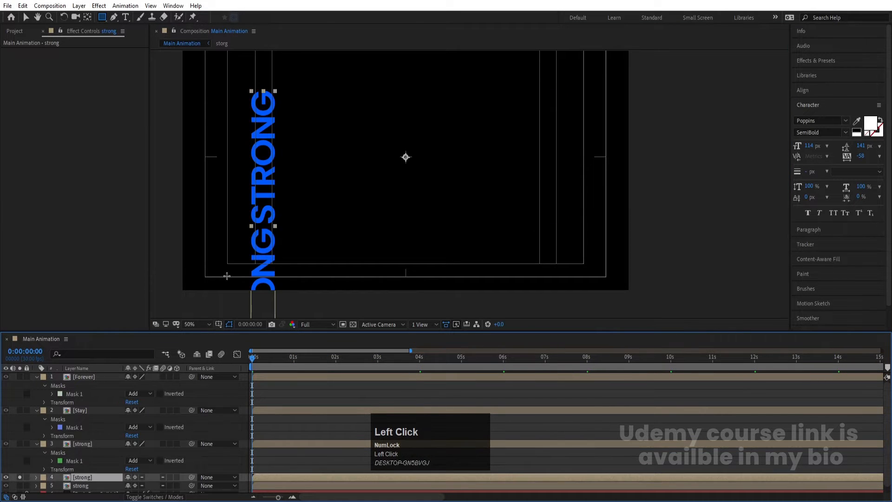
drag(250, 88, 277, 225)
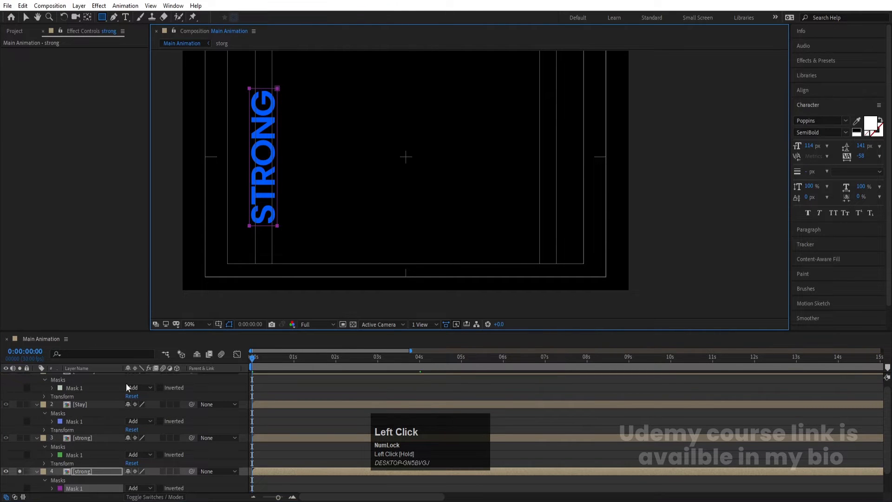
- Solo the large horizontal strong layer instead and draw a rectangular mask around the STRONG word centred in the frame
scroll(71, 449, down, 3)
click(20, 480)
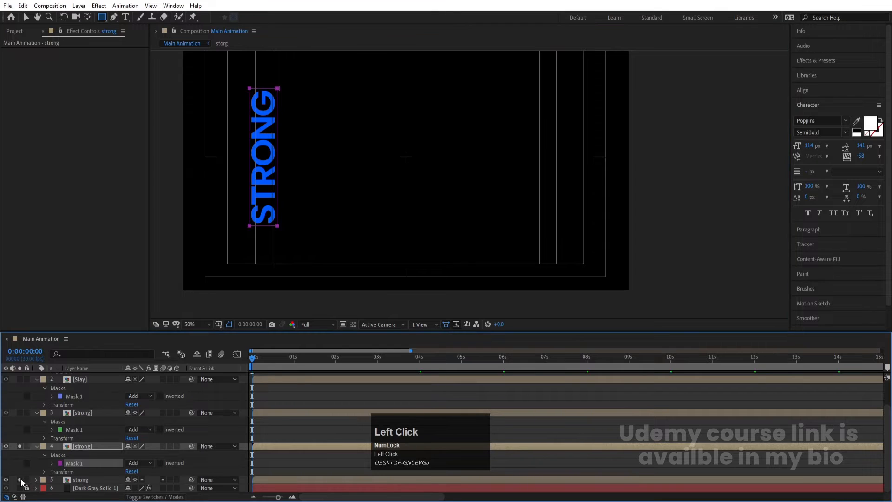
click(19, 446)
click(81, 483)
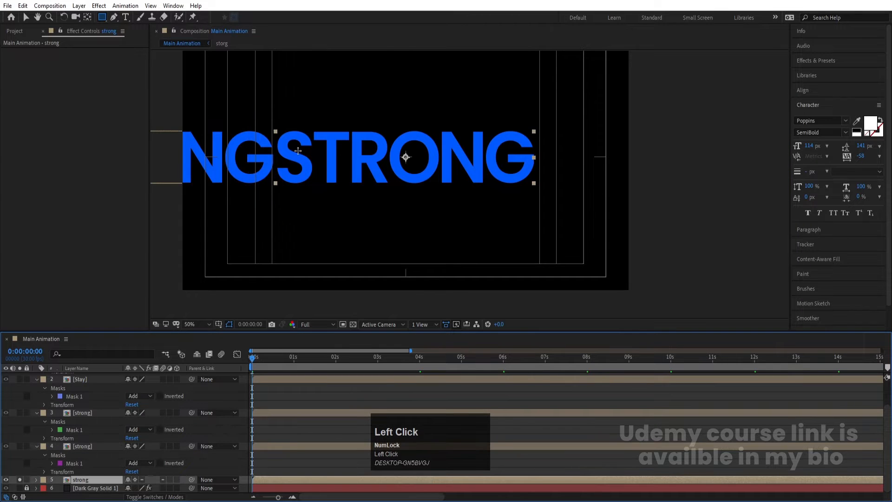
drag(275, 130, 537, 186)
- Collapse the layer properties, turn off soloing, and preview the full masked animation with the composition fitted to view
click(279, 392)
key(u)
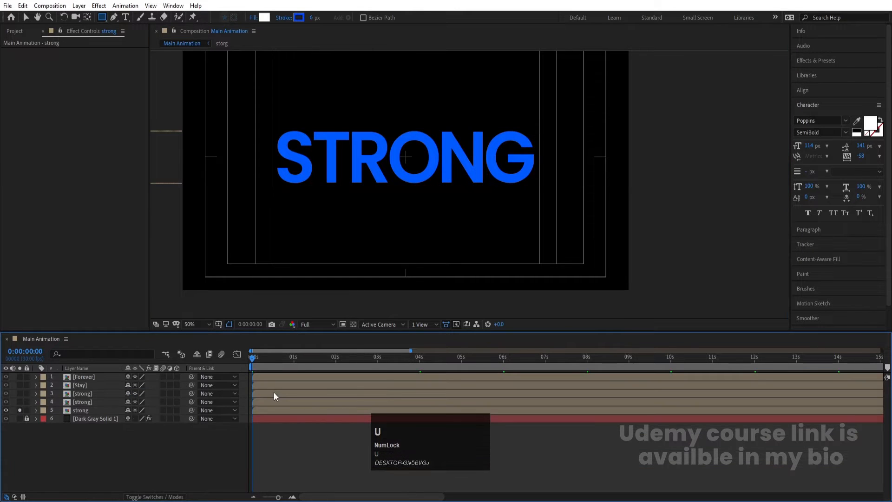
click(20, 411)
click(192, 324)
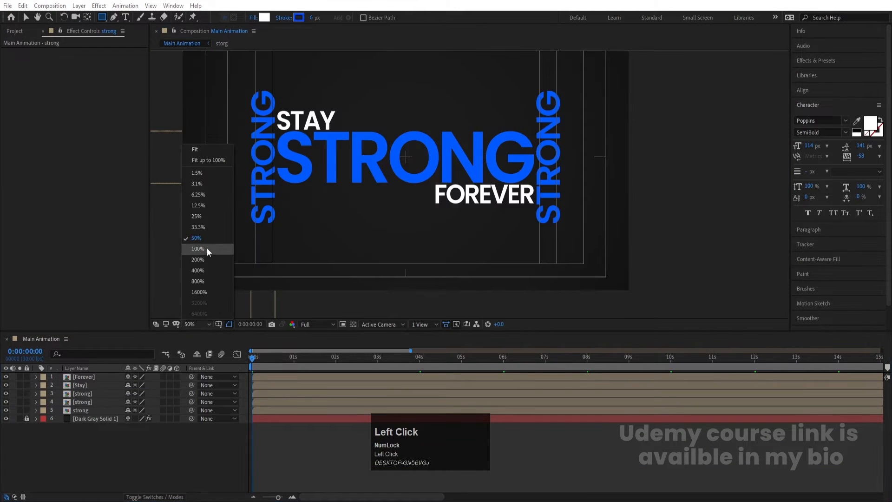
click(197, 158)
key(space)
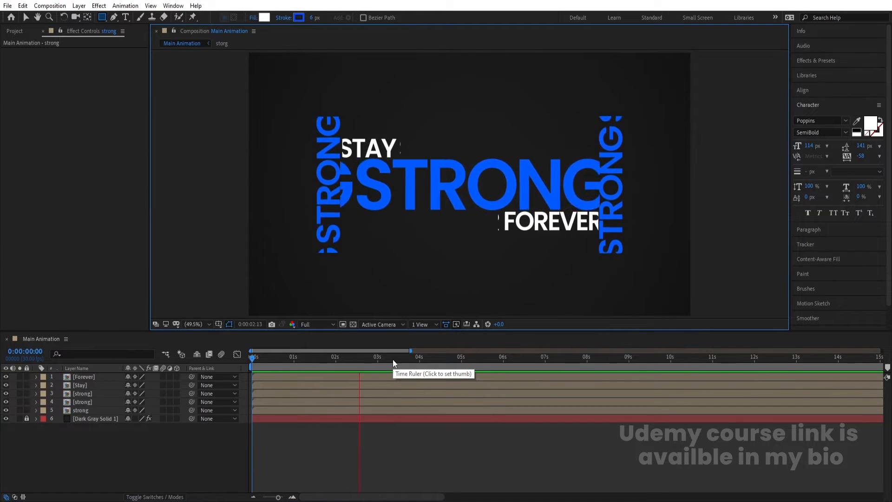
drag(288, 359, 187, 363)
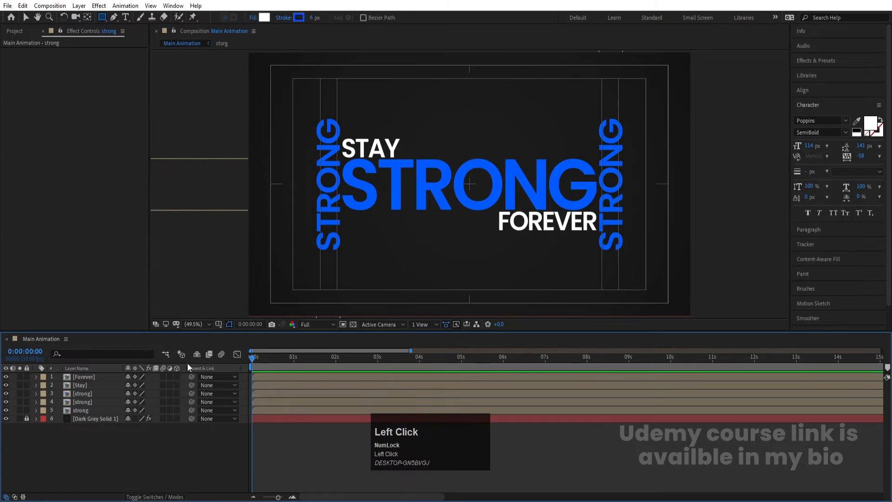
- Start the left vertical strong layer at frame 5 and the right vertical strong layer at frame 10
click(160, 431)
key(equal)
key(equal)
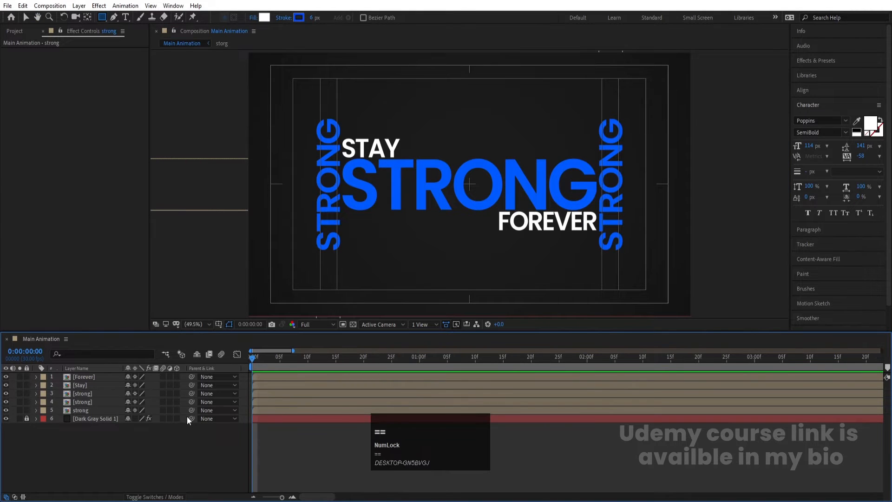
click(280, 357)
click(280, 401)
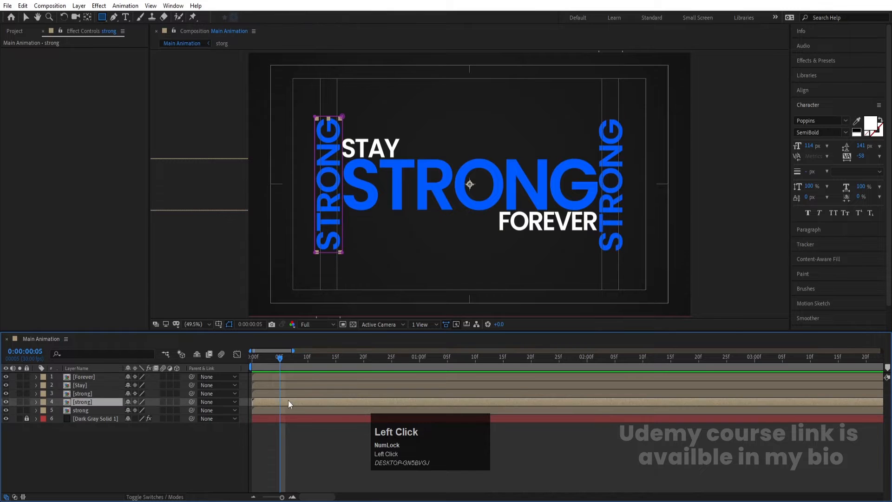
key(alt+bracketleft)
click(308, 357)
click(307, 389)
key(alt+bracketleft)
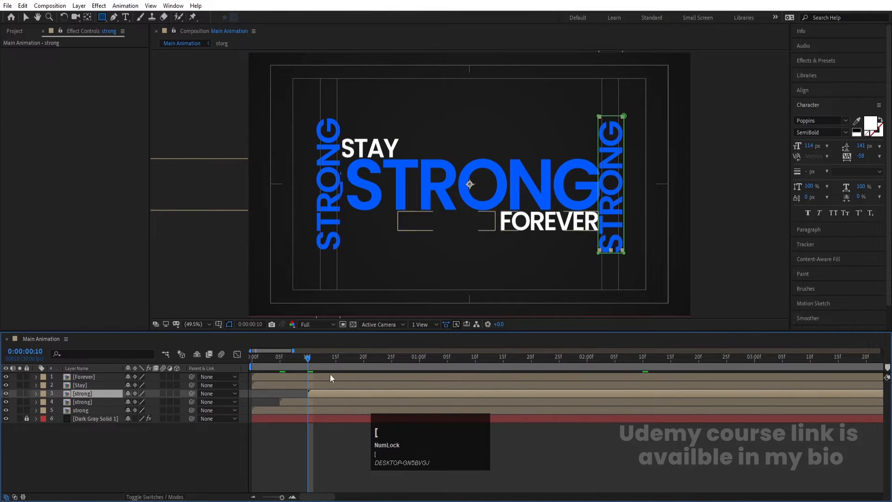
- Start the Stay layer at frame 15 and the Forever layer at frame 20
click(336, 357)
click(346, 385)
key(alt+bracketleft)
click(364, 360)
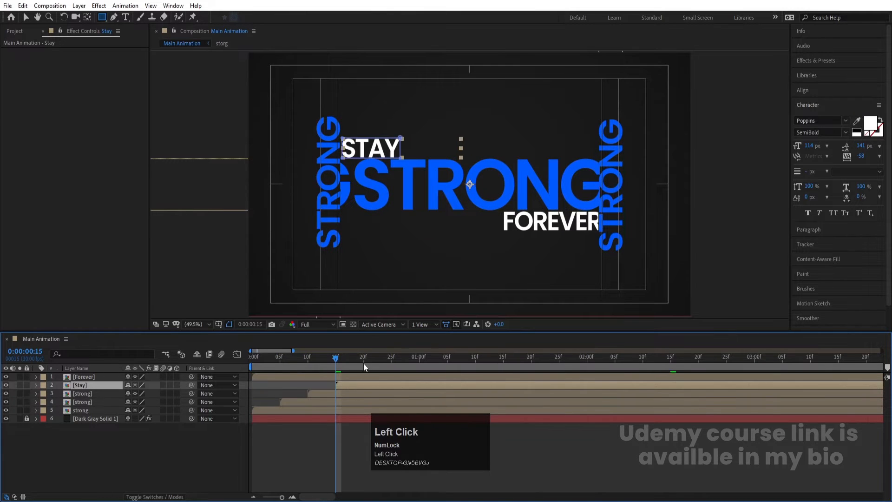
click(364, 378)
key(alt+bracketleft)
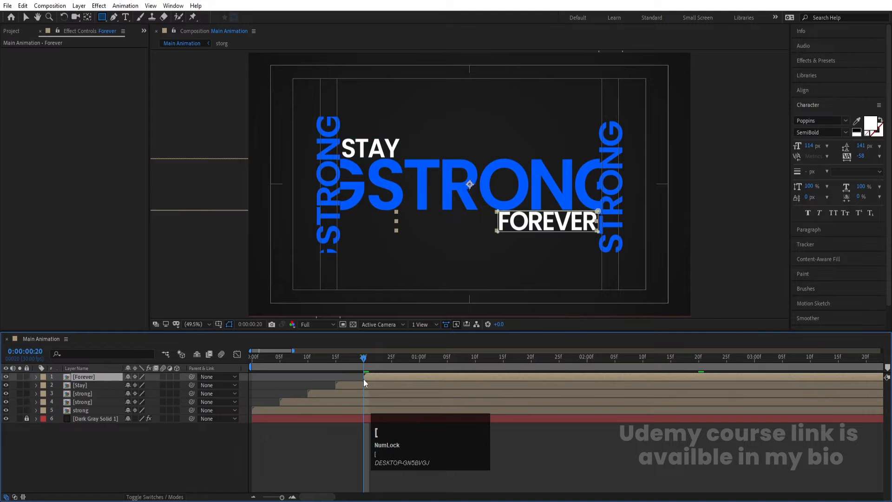
- Try shifting all five staggered word layers earlier so they cover the first frame, preview the motion, and undo the shift
shift+click(336, 410)
drag(299, 361, 233, 367)
drag(400, 379, 291, 381)
key(space)
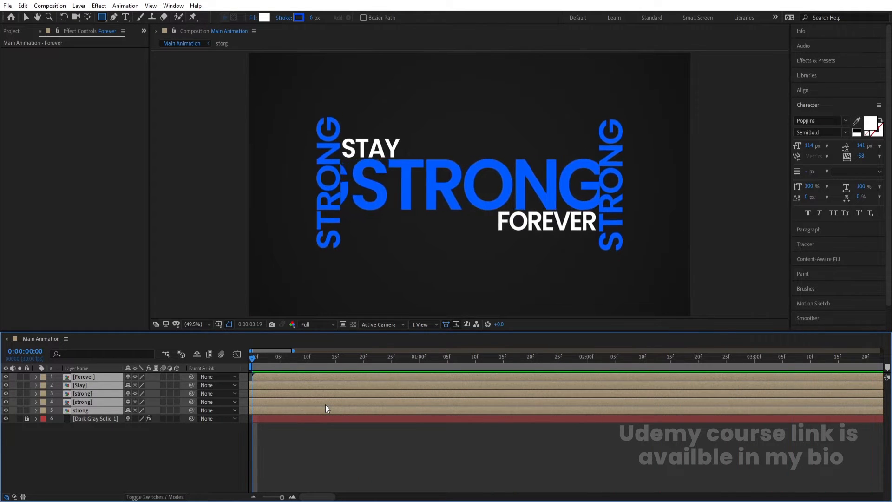
key(space)
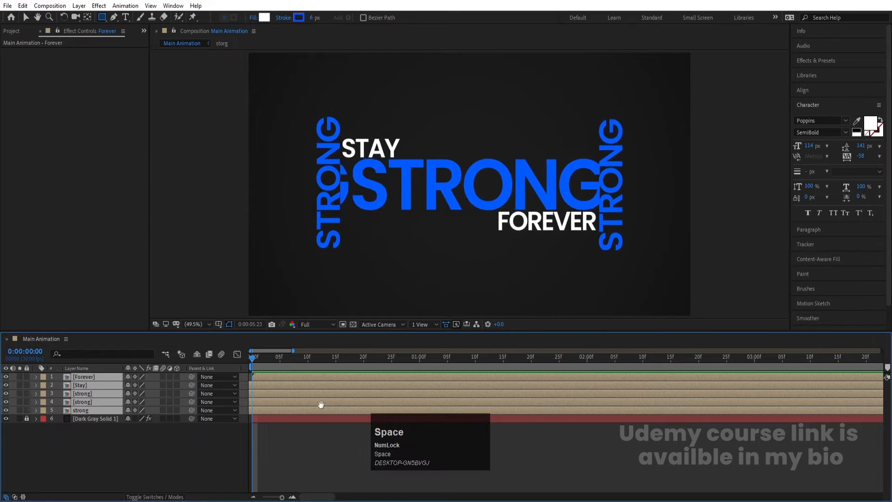
key(space)
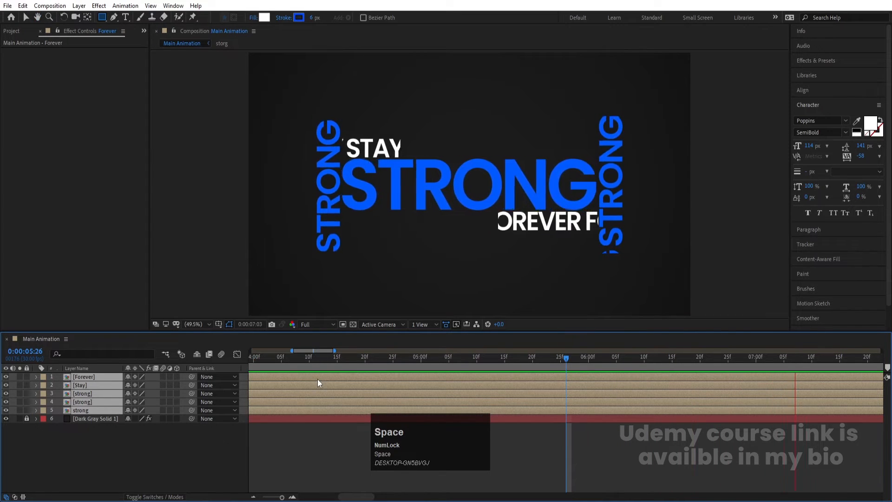
drag(307, 359, 172, 380)
key(ctrl+z)
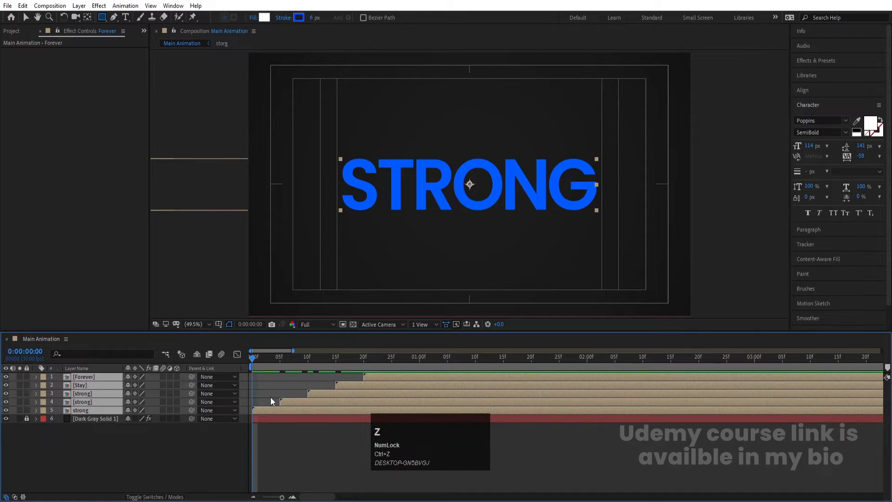
- Move the left vertical strong layer's start to frame 1 and the right vertical strong layer's start to frame 2
scroll(290, 418, up, 5)
click(307, 430)
key(Page_Down)
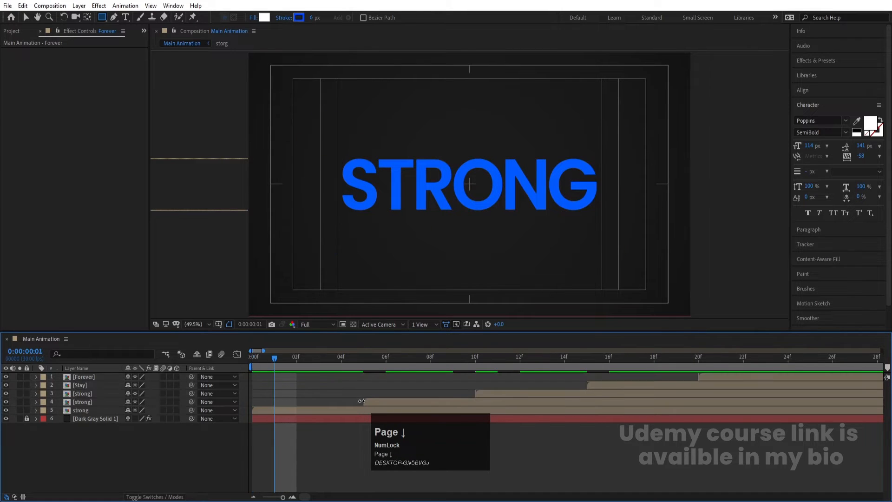
click(369, 400)
key(bracketleft)
key(Page_Down)
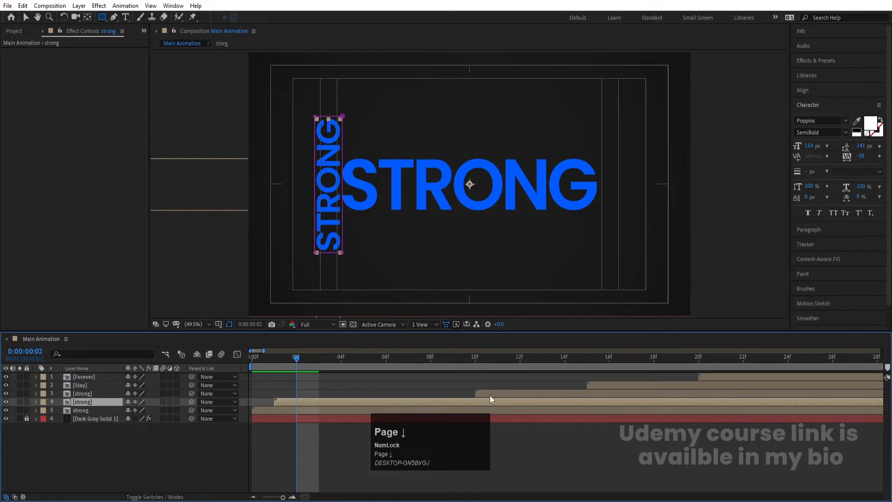
click(495, 394)
key(bracketleft)
- Move the Stay layer's start to frame 3 and the Forever layer's start to frame 4
key(Page_Down)
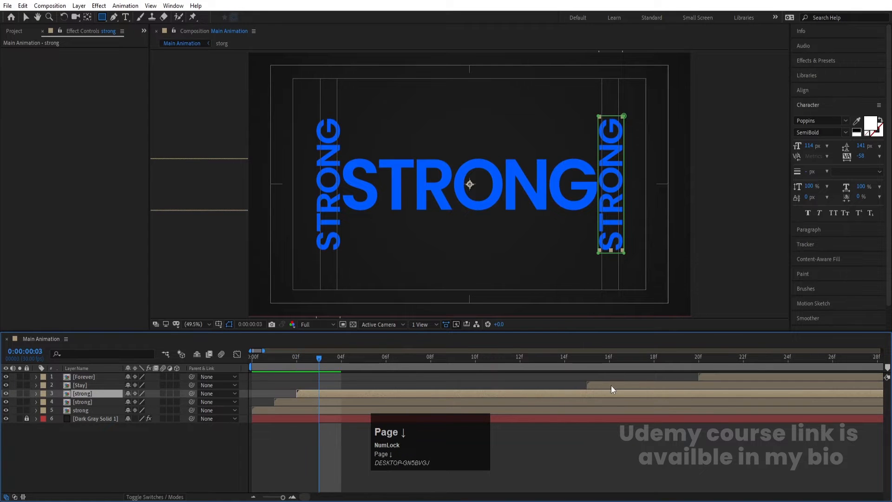
click(612, 386)
key(bracketleft)
key(Page_Down)
click(703, 376)
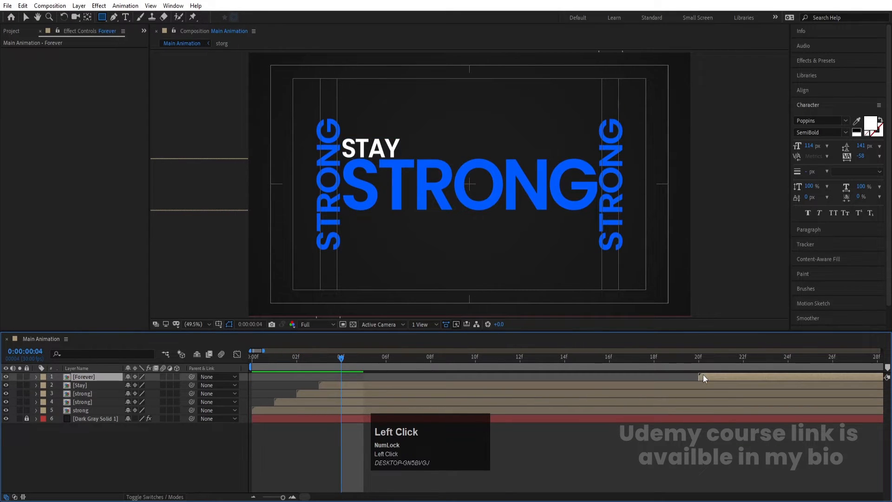
key(bracketleft)
- Shift all five word layers earlier together so every word shows from frame 0, and preview the staggered animation
shift+click(297, 409)
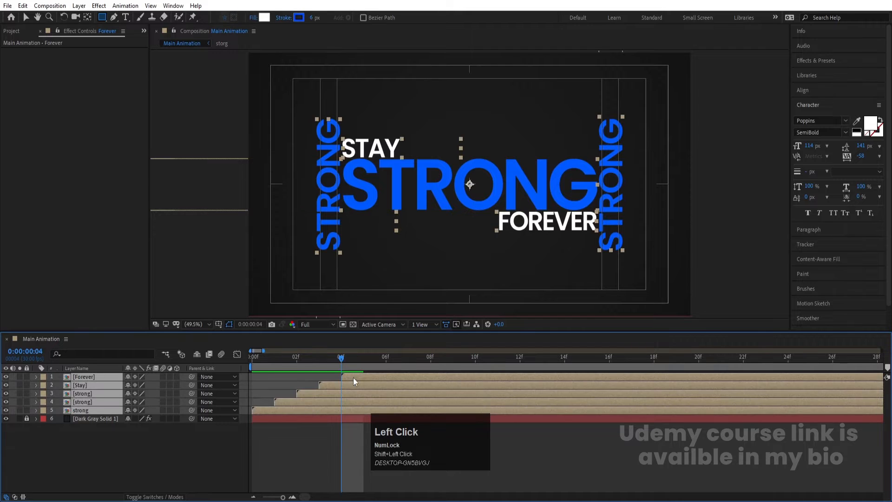
click(353, 377)
key(space)
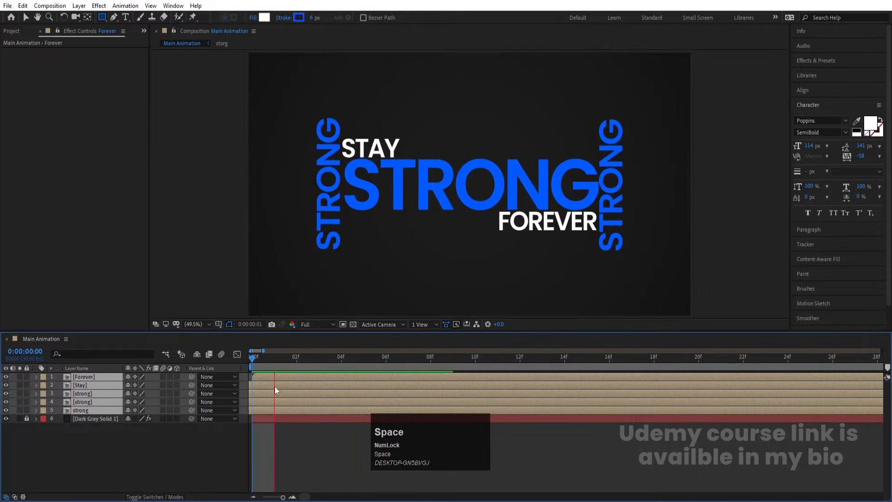
key(minus)
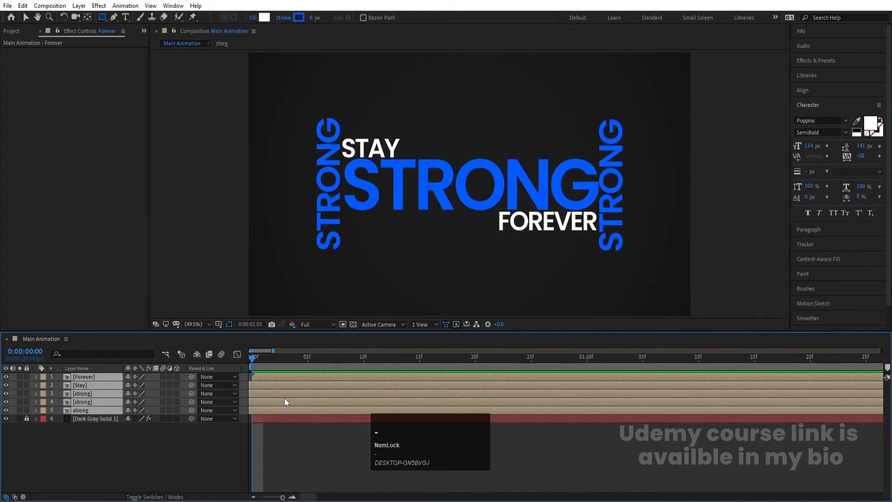
click(296, 449)
key(minus)
key(minus)
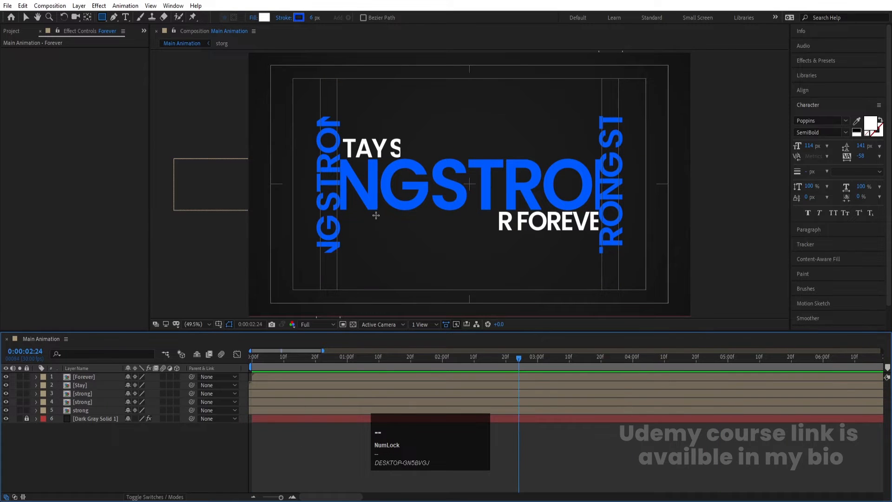
click(261, 363)
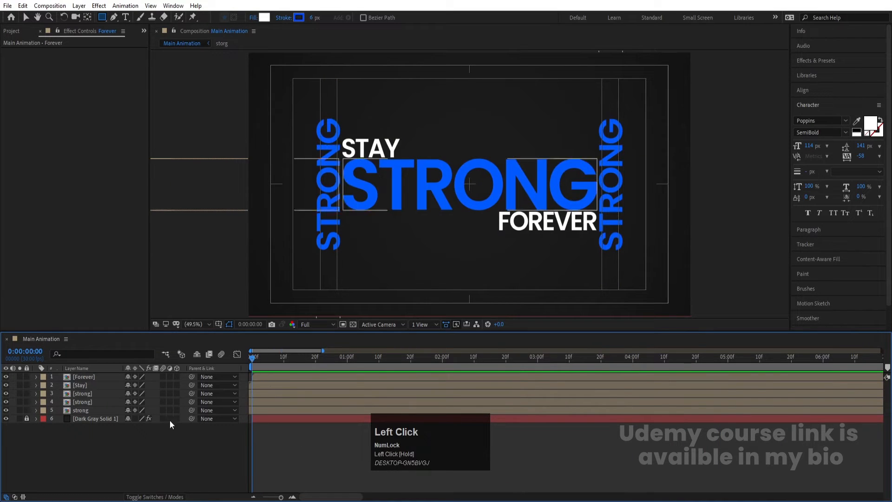
- Activate the Pen tool and lock all five word layers
click(114, 17)
scroll(397, 146, up, 2)
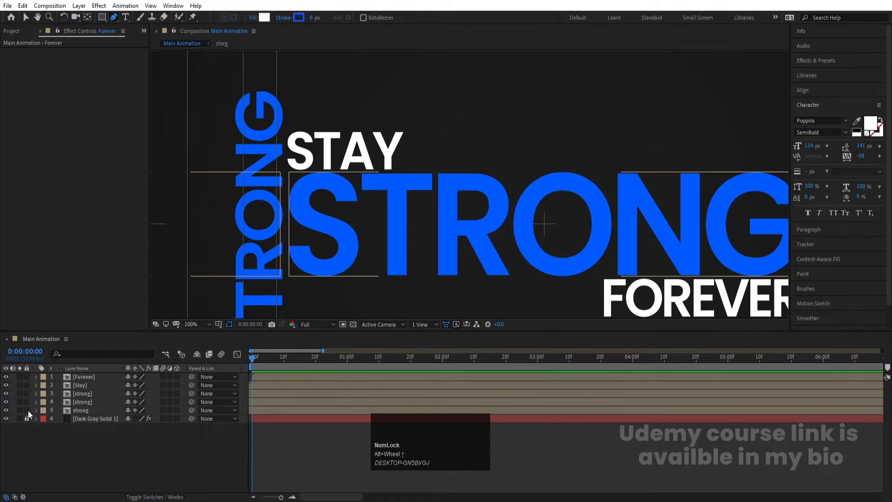
drag(27, 410, 27, 377)
- Draw a straight vertical blue line just after the Y of STAY, matching the height of the letters
scroll(399, 139, up, 2)
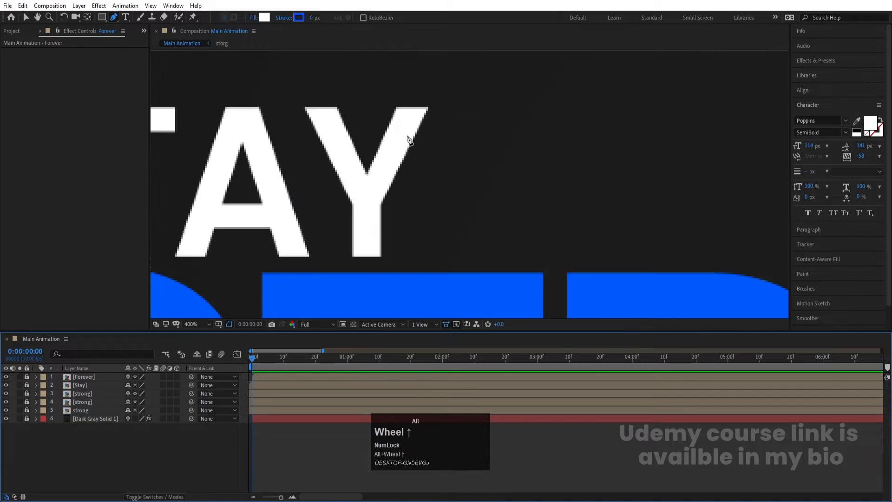
click(440, 107)
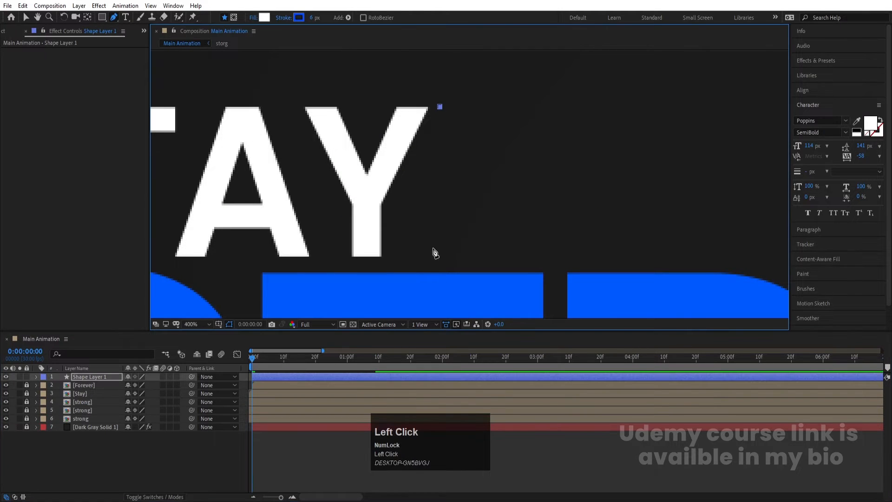
shift+click(439, 256)
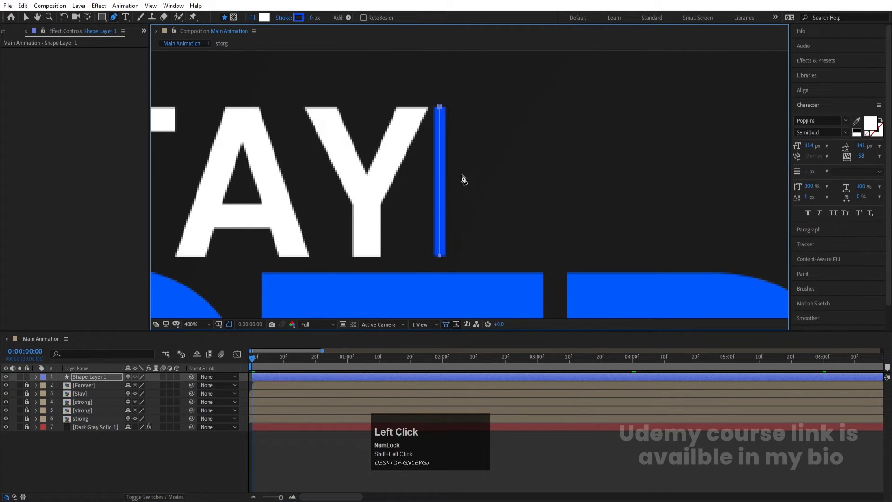
scroll(385, 127, down, 2)
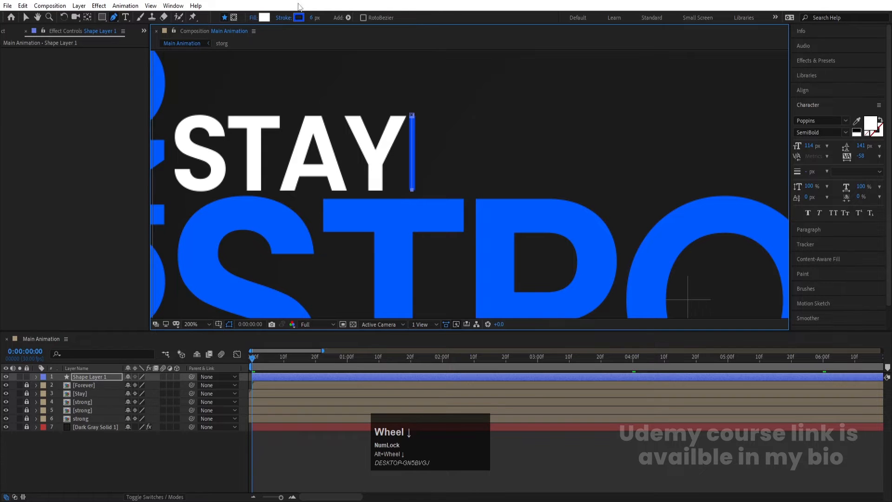
- Change the vertical line's stroke colour to white and centre the layer's anchor point on the line
click(299, 17)
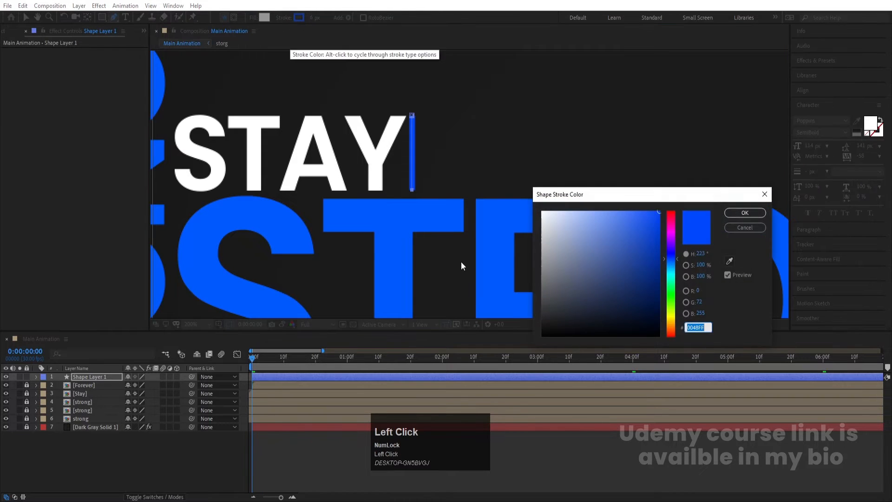
key(Return)
click(96, 376)
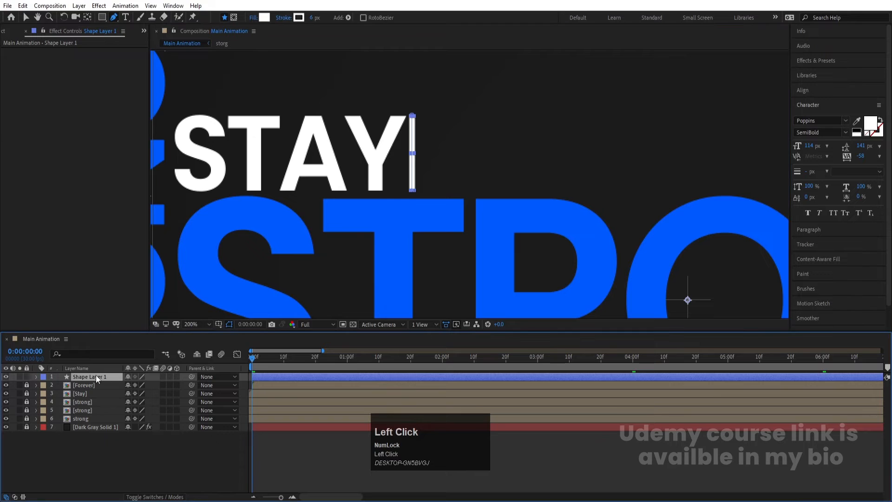
key(ctrl+alt+Home)
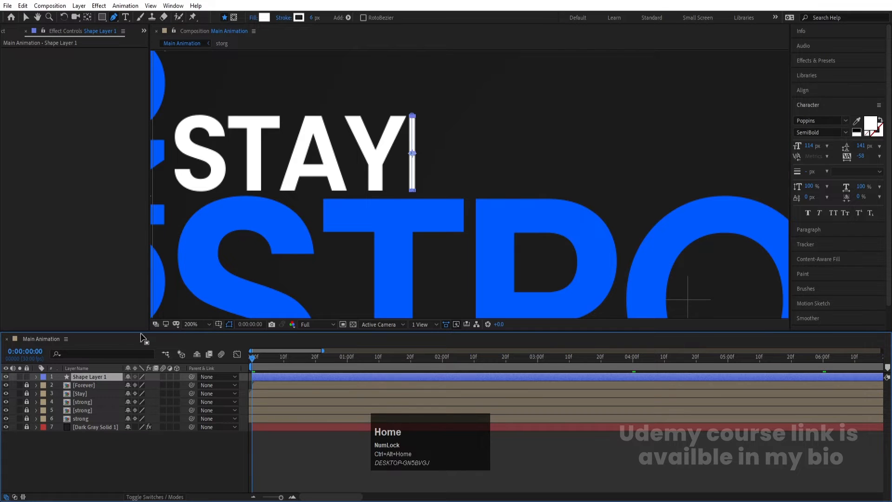
click(192, 325)
click(201, 149)
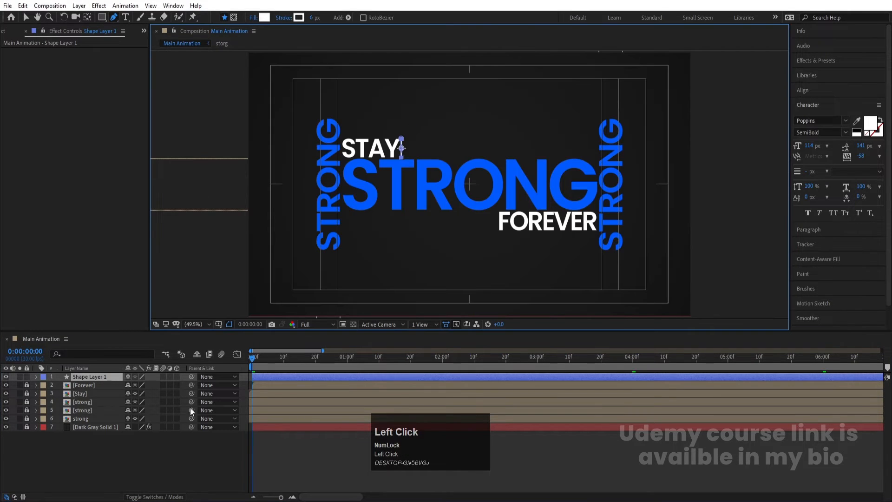
click(112, 468)
- Add a Repeater to the line's shape layer and set its transform position to 15 horizontally
click(82, 378)
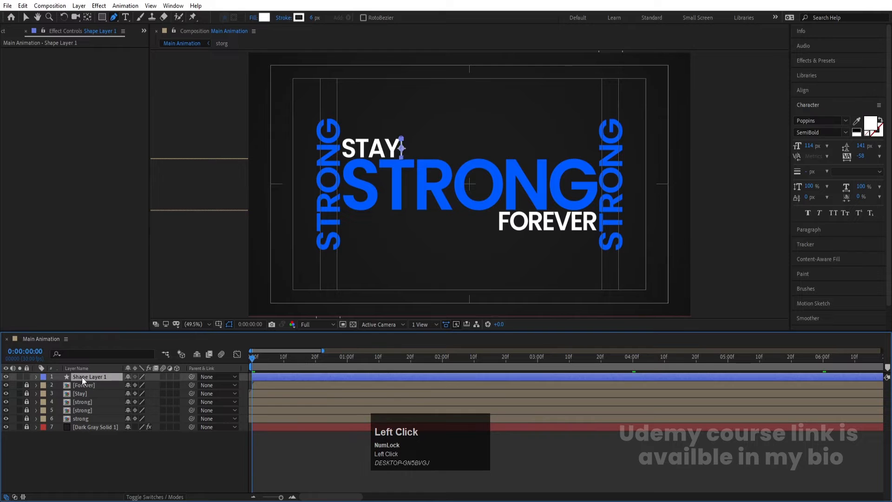
click(35, 377)
click(182, 386)
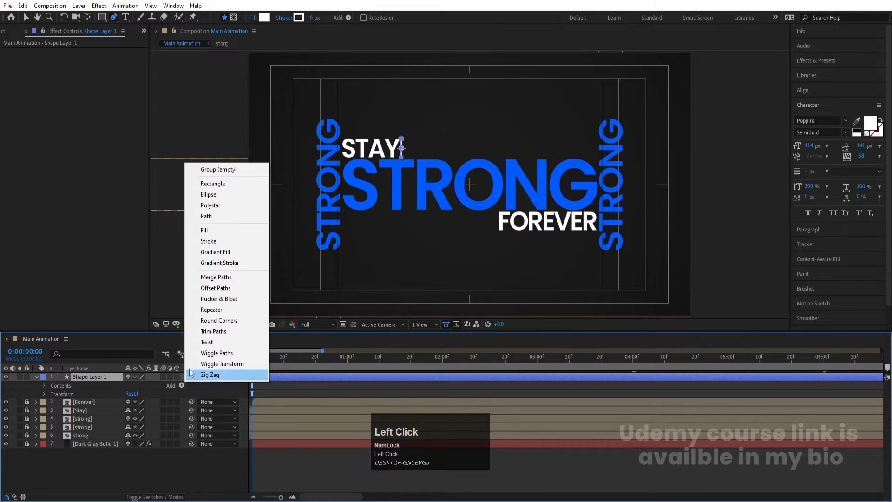
click(211, 309)
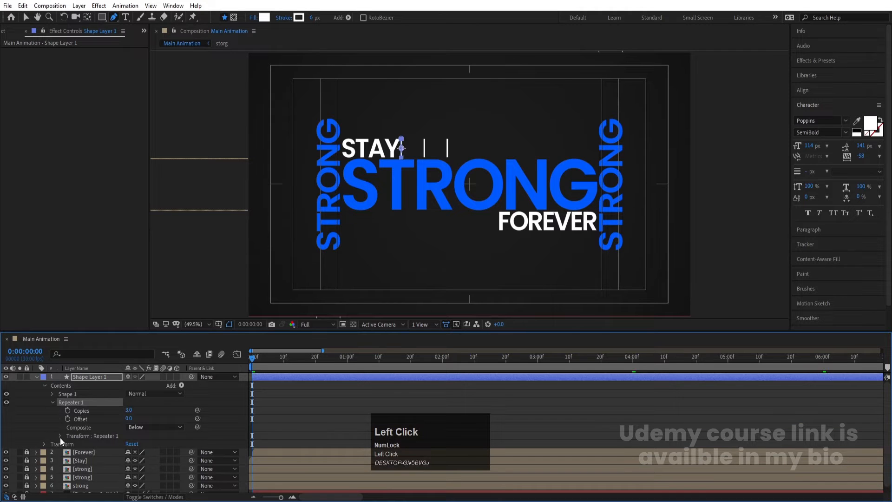
click(60, 437)
drag(132, 452, 94, 452)
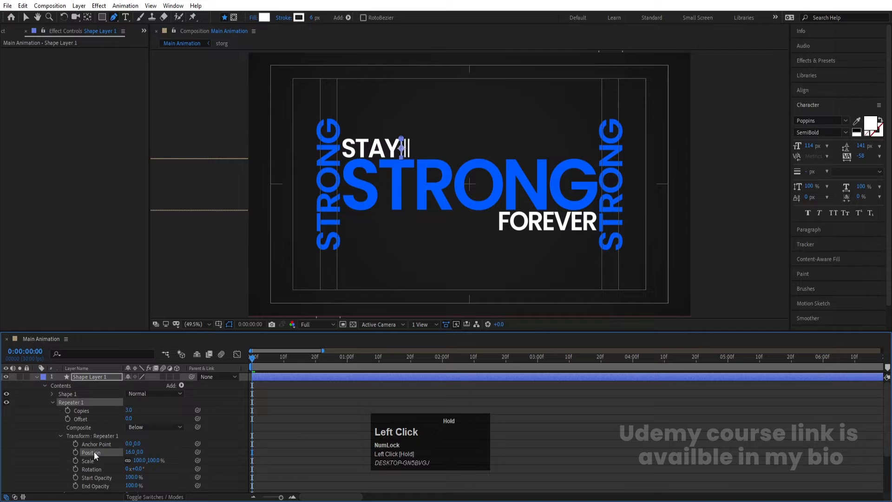
click(130, 451)
text(15)
key(Return)
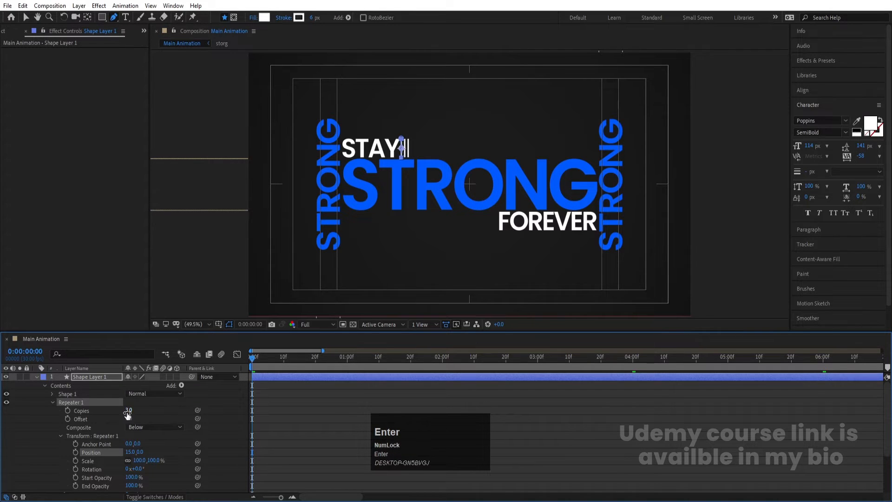
- Increase the Repeater copies to 57 so the line row fills the space after STAY
drag(129, 410, 154, 411)
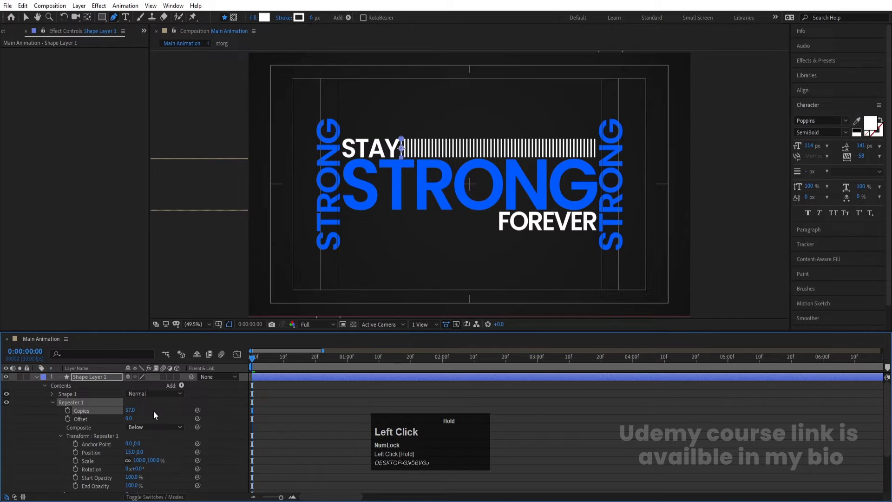
click(315, 418)
click(37, 377)
- Duplicate the line row layer and position the copy in front of FOREVER, starting below the S of the large STRONG
click(91, 379)
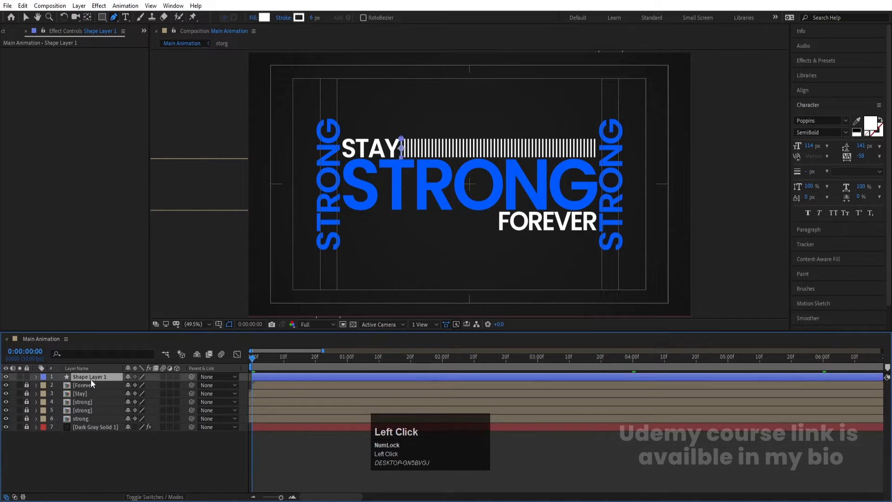
key(ctrl)
key(ctrl+d)
key(v)
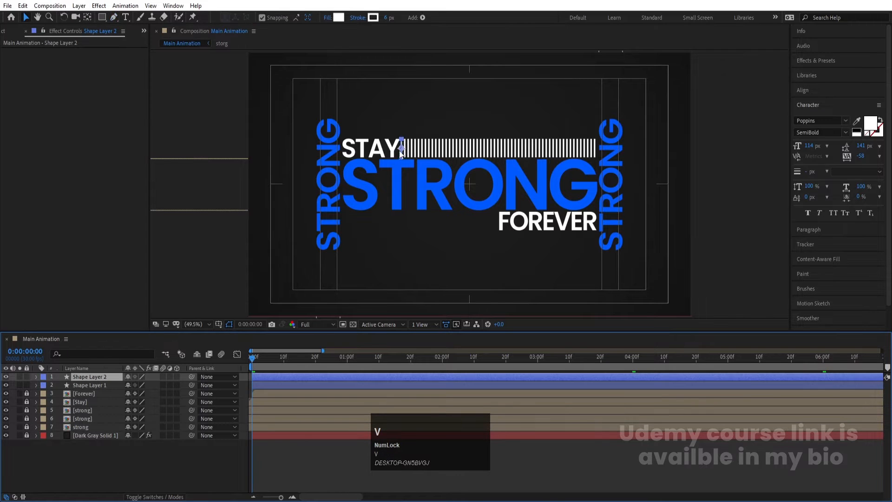
drag(399, 148, 346, 224)
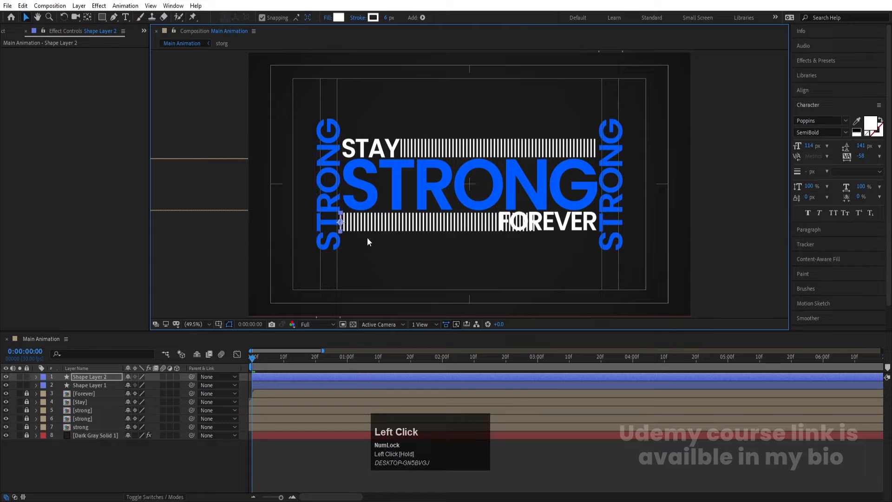
key(Right)
key(Right)
key(Right)
key(Right)
key(Right)
key(Right)
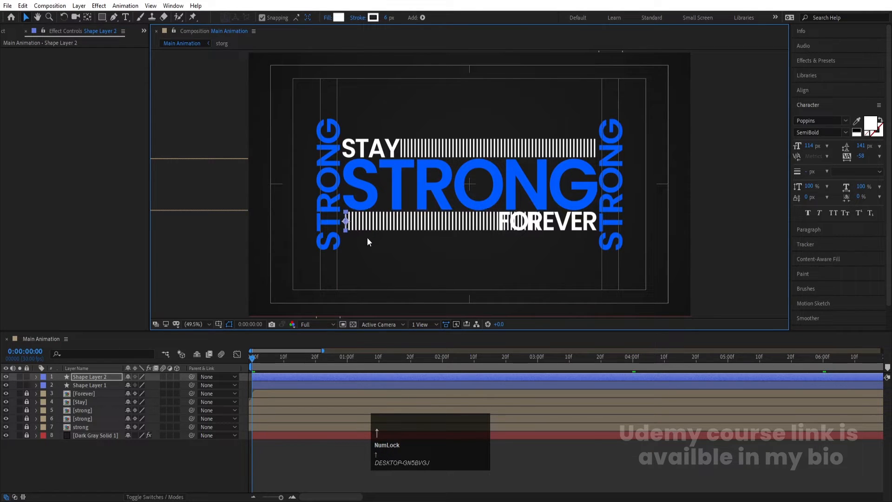
- Set the lower line row's Repeater copies to 45
click(36, 376)
click(44, 386)
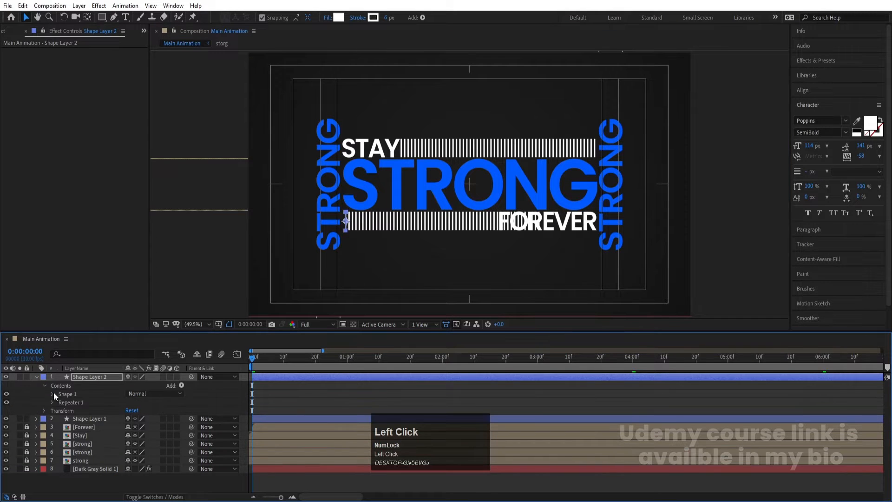
click(52, 403)
drag(129, 411, 123, 411)
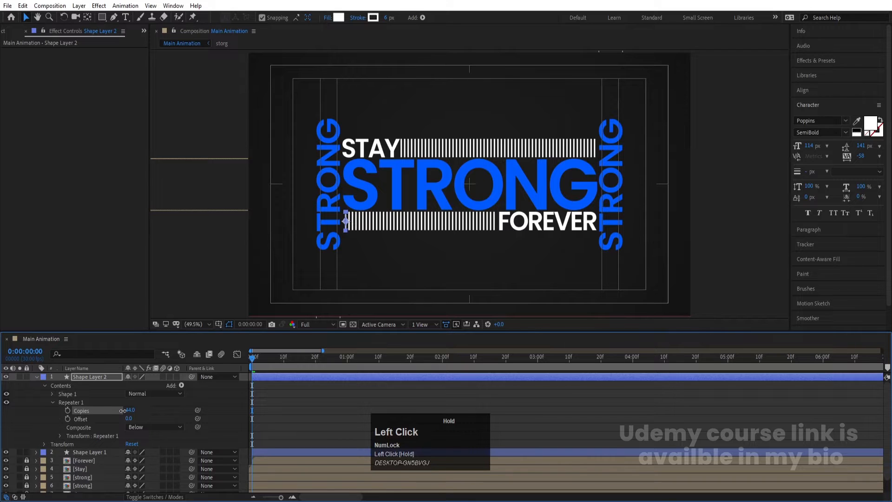
click(132, 412)
text(45)
key(Return)
- Nudge the lower line row slightly left so it fits between the word edge and FOREVER
click(97, 376)
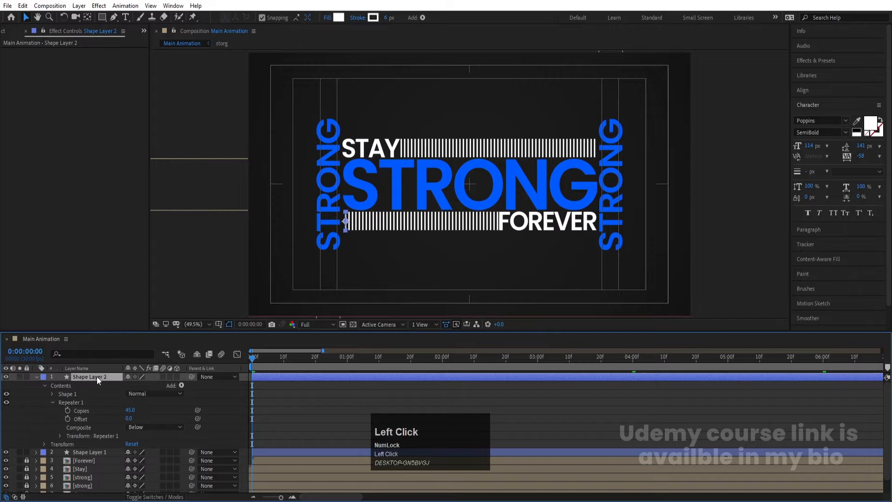
key(Left)
key(Left)
key(Left)
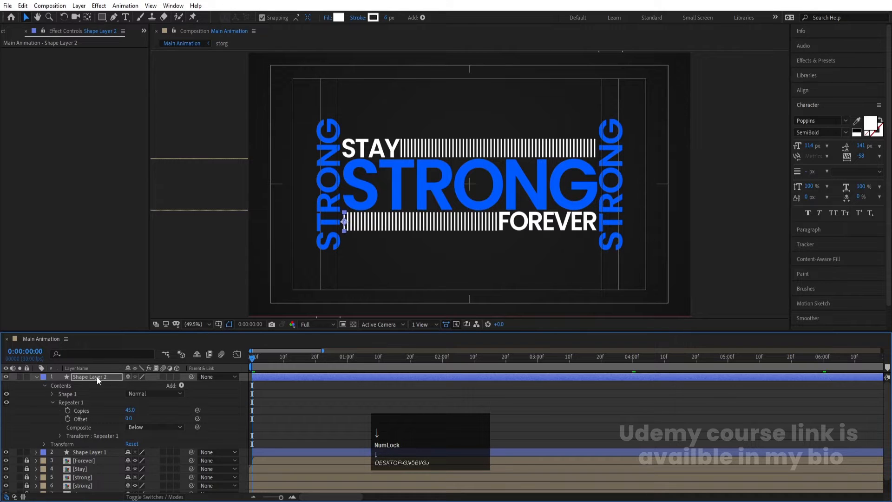
click(285, 392)
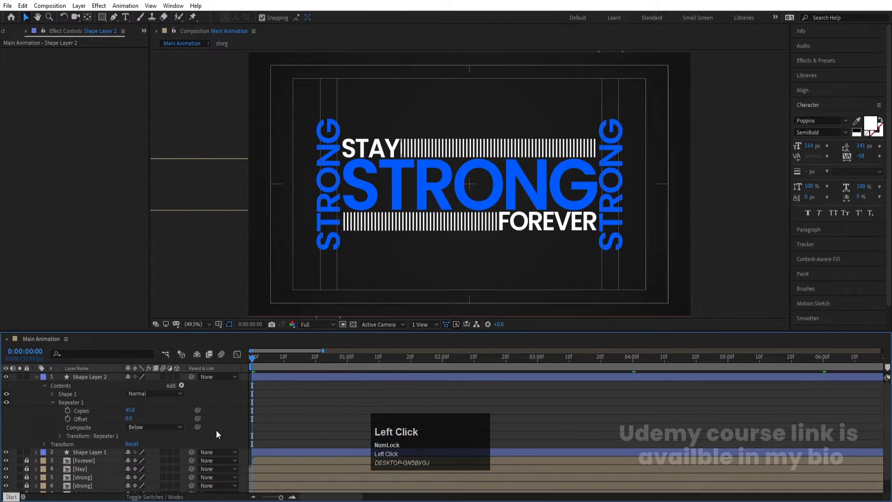
click(35, 377)
- Duplicate both line row layers, move the copies to the top of the layer stack, and give them a Yellow label
click(94, 385)
shift+click(90, 379)
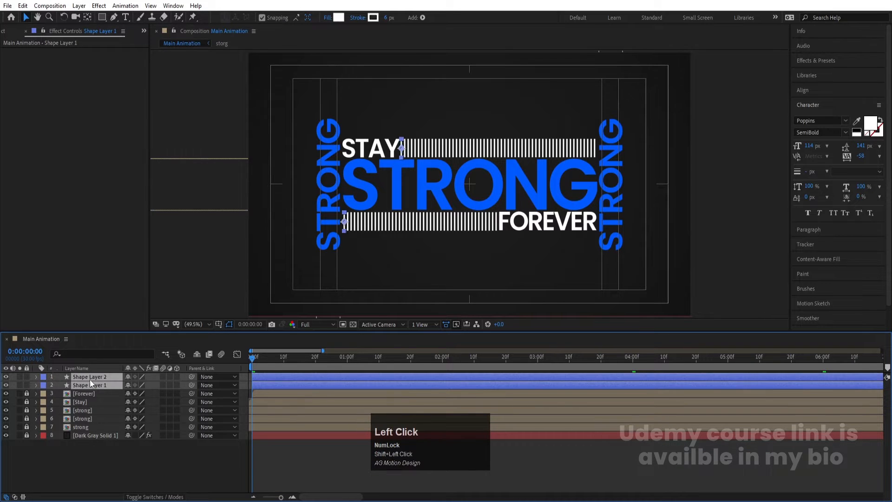
key(ctrl+d)
drag(95, 389, 94, 383)
click(44, 378)
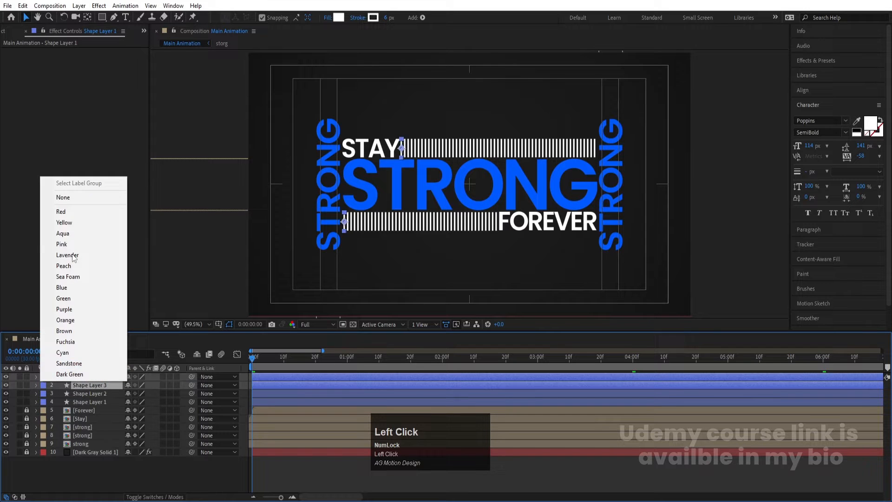
click(70, 222)
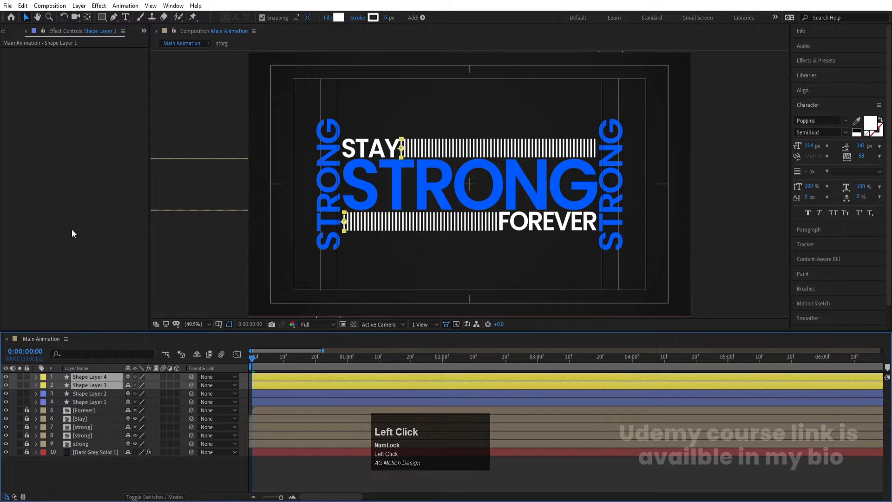
- Change the stroke colour of the two duplicated line rows to green 00FF18
click(372, 19)
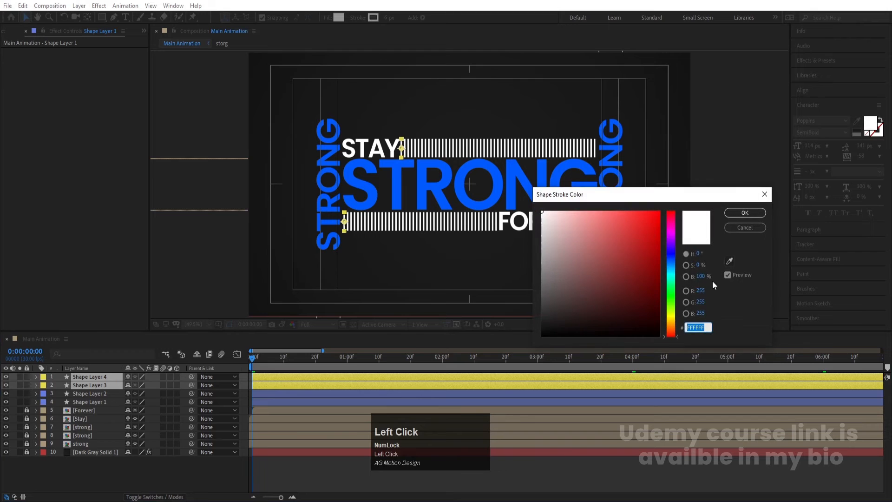
click(729, 261)
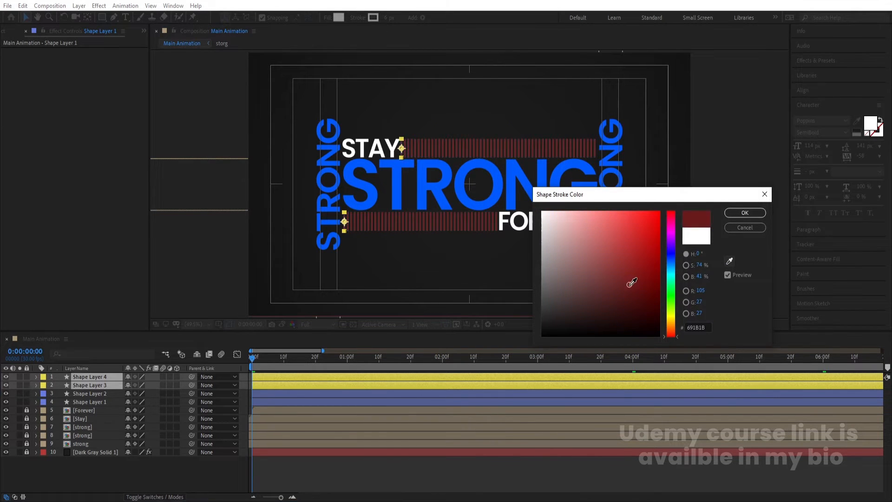
click(670, 292)
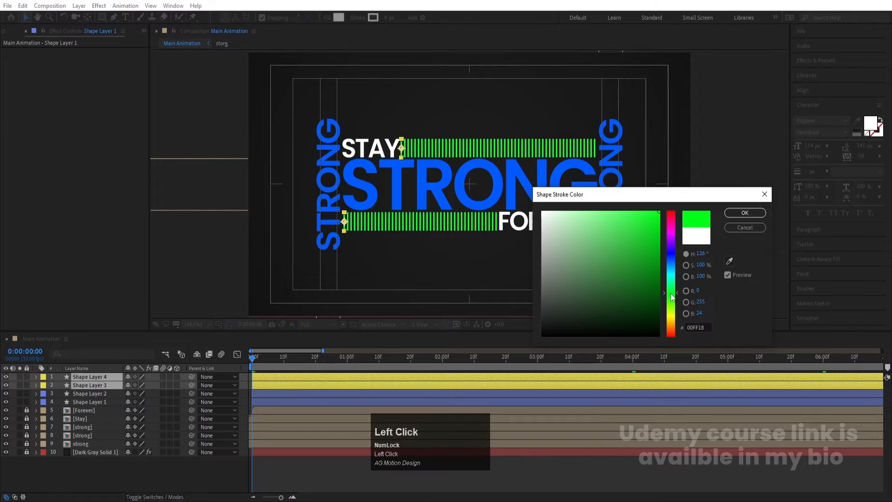
click(743, 214)
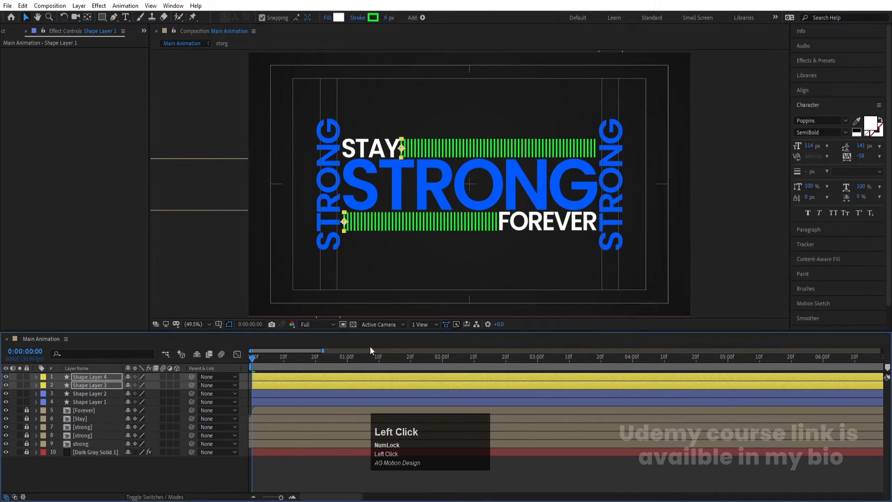
click(243, 378)
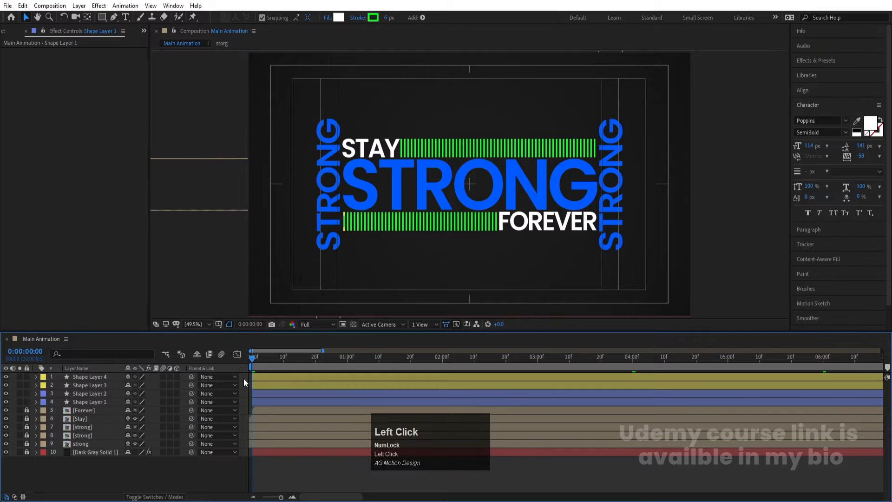
- Pre-compose the two green line row layers into a composition named Green
click(91, 386)
shift+click(80, 376)
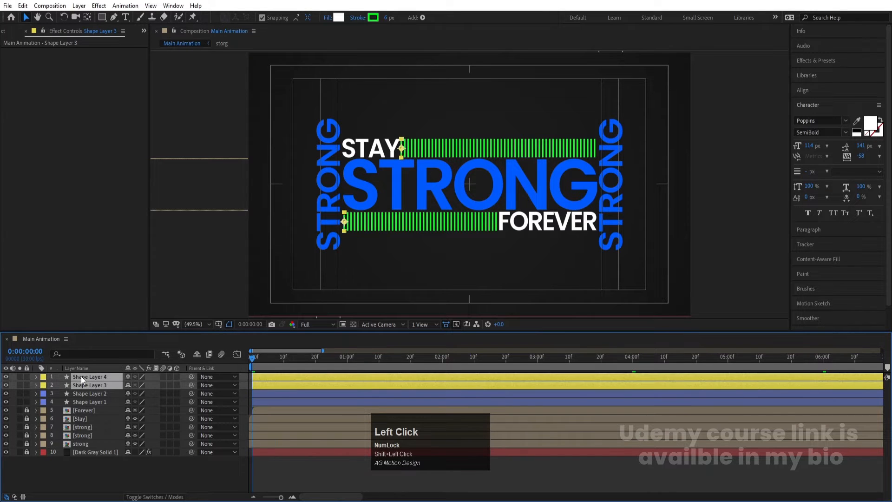
key(ctrl+shift+c)
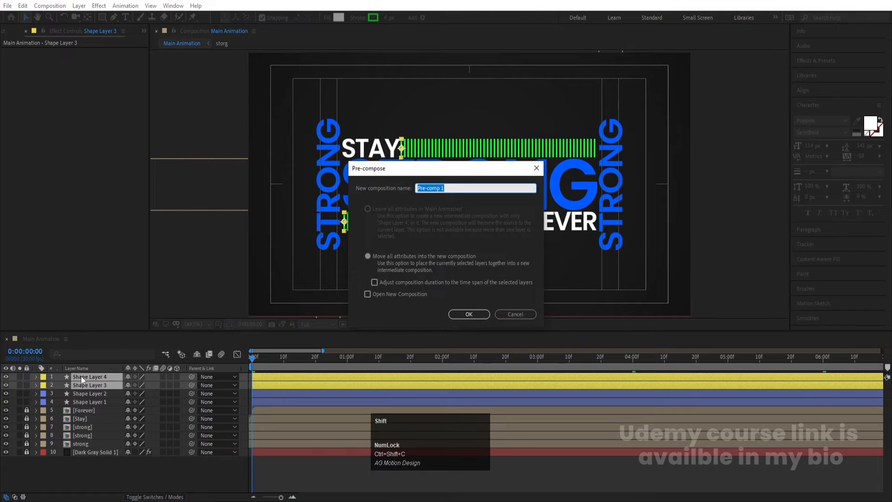
text(Green)
key(Return)
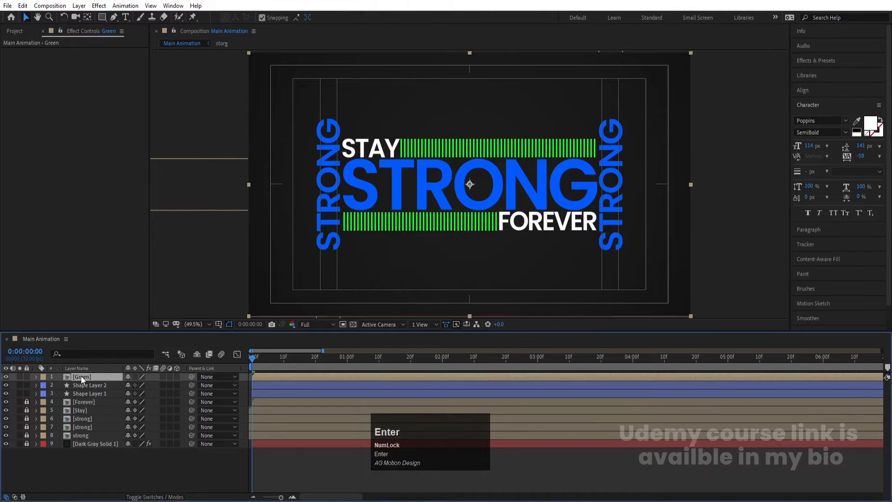
click(143, 472)
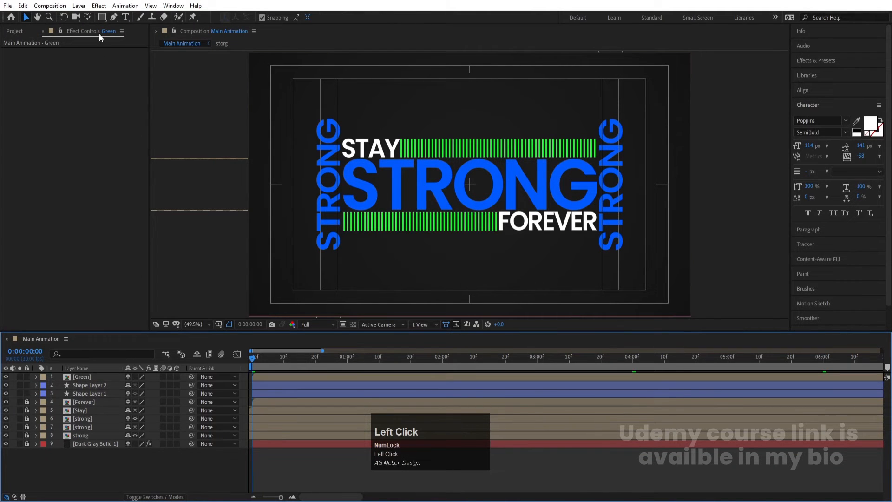
- Draw a tall, narrow white rectangle without stroke across STAY, STRONG and the lower line row, and centre its anchor point
click(103, 19)
click(284, 18)
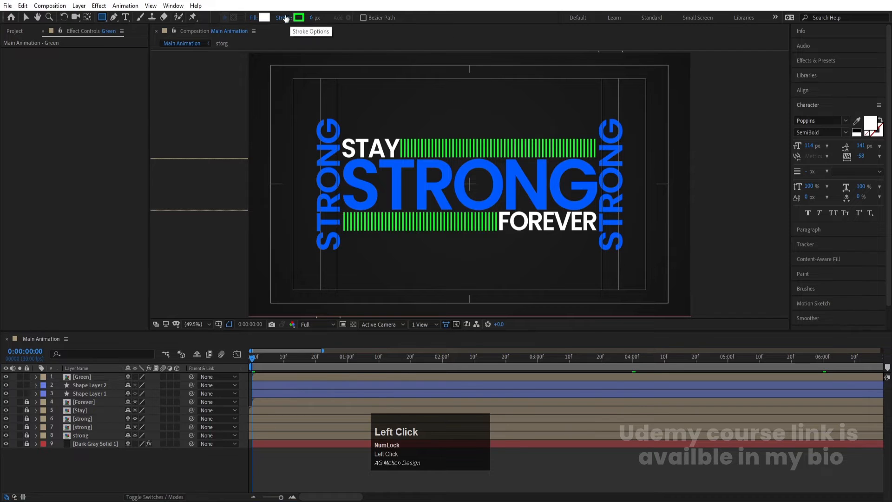
click(399, 223)
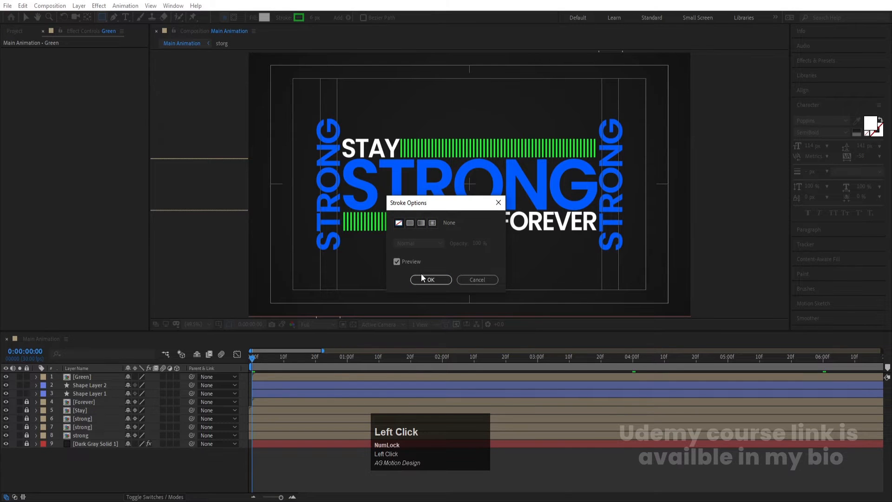
click(422, 278)
drag(363, 105, 382, 264)
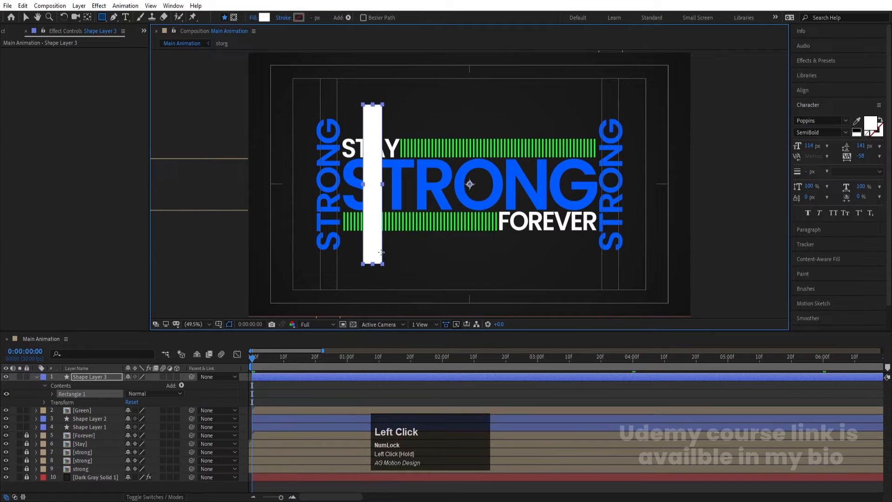
key(ctrl)
key(ctrl+alt+Home)
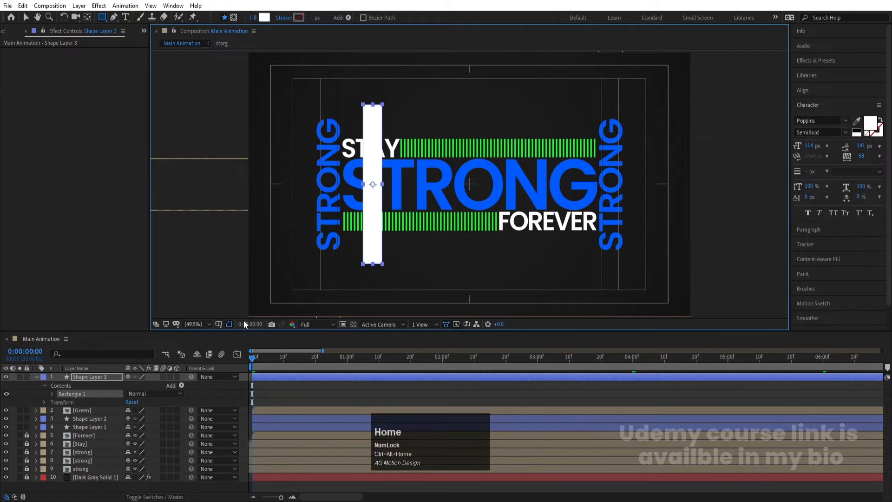
- Rotate the white rectangle to 31° and use it as the alpha matte for the Green layer
key(r)
drag(138, 385, 153, 385)
click(99, 394)
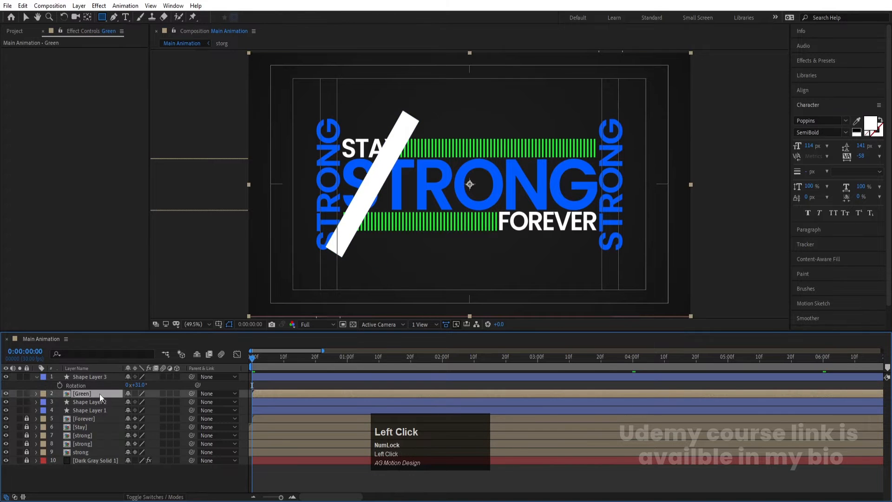
key(F4)
click(180, 393)
click(196, 417)
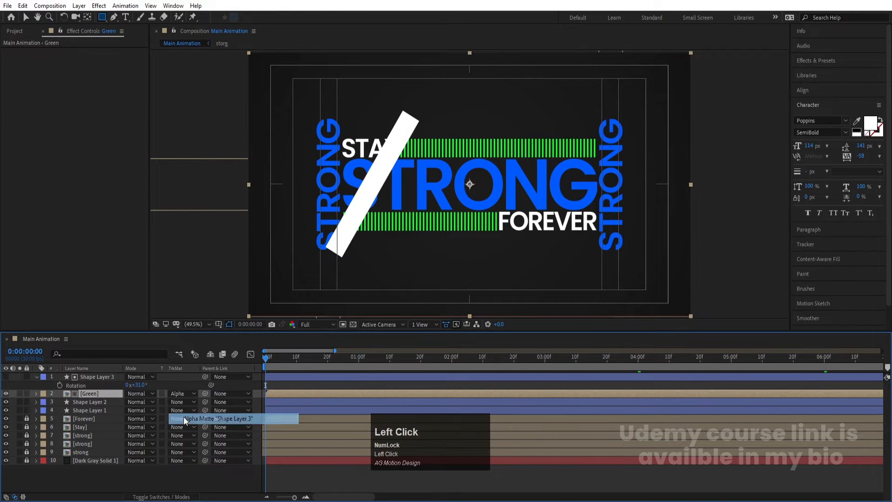
- Rename the rectangle shape layer mask
click(105, 378)
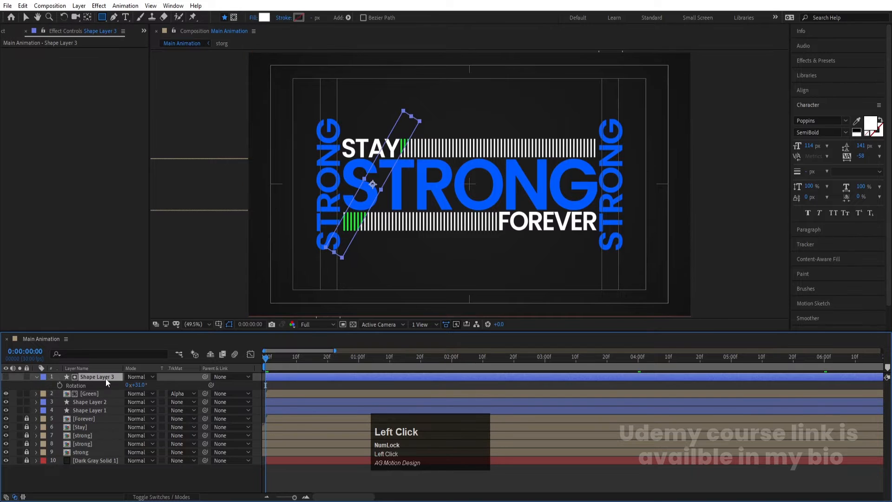
key(Return)
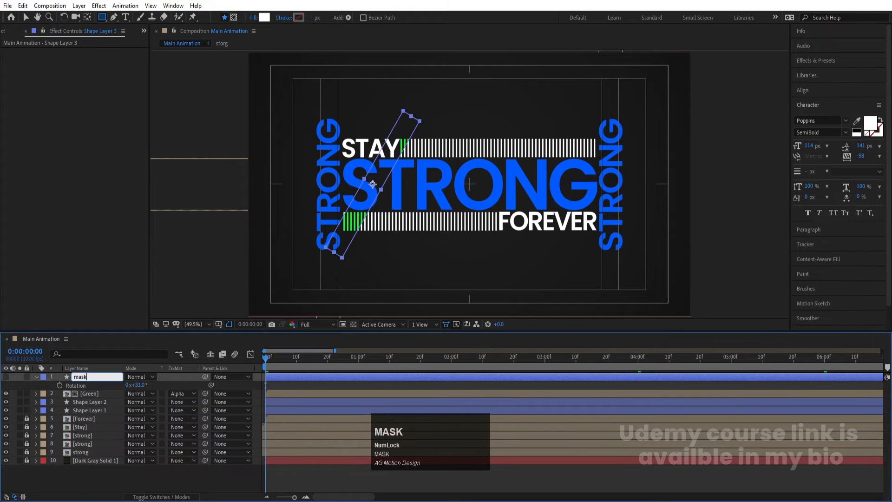
key(Return)
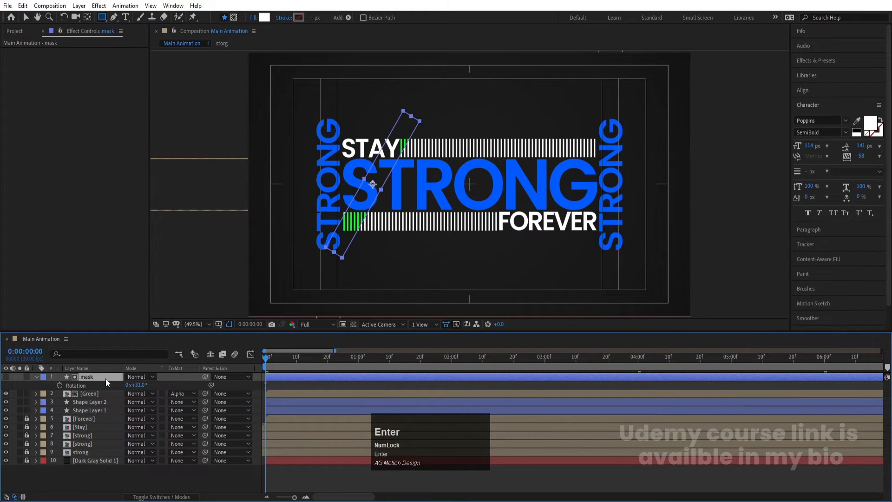
- Keyframe the mask's position from 414, 538 at 0 seconds to 1524, 538 at 4 seconds and preview the sweep
key(p)
drag(130, 386, 73, 386)
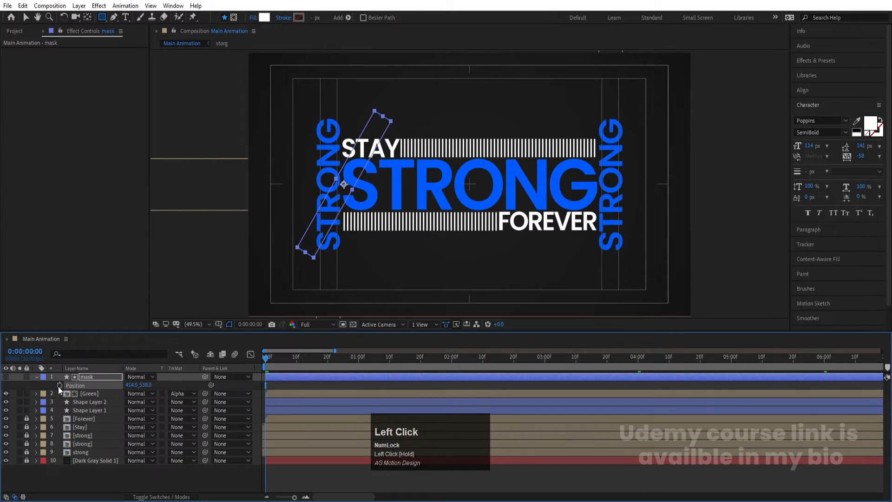
click(638, 357)
click(296, 377)
drag(135, 388, 597, 326)
key(Num_Lock)
key(Num_Lock)
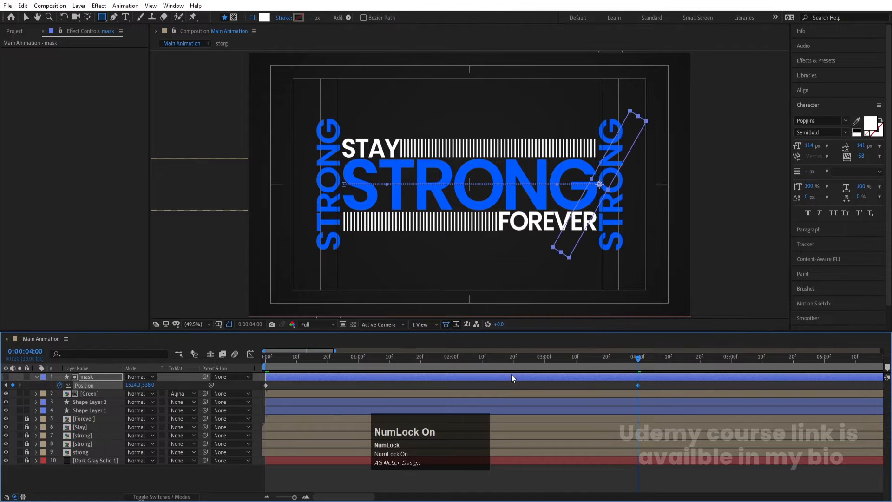
click(267, 357)
key(space)
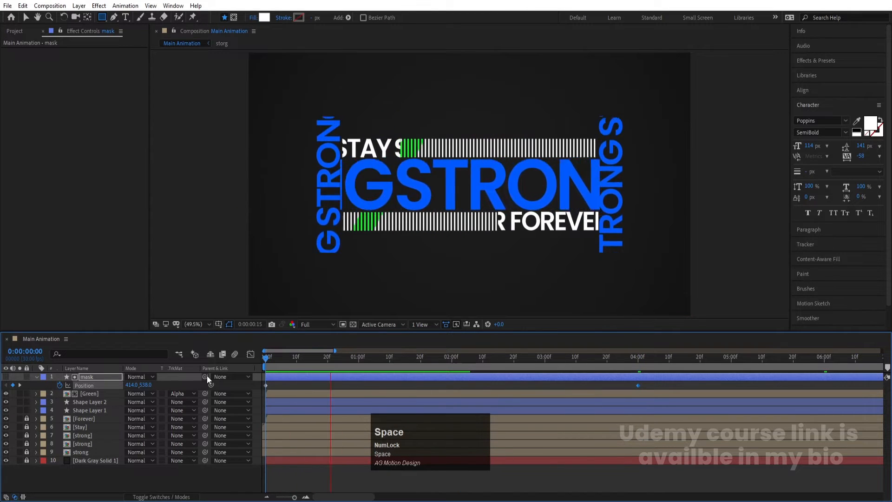
key(space)
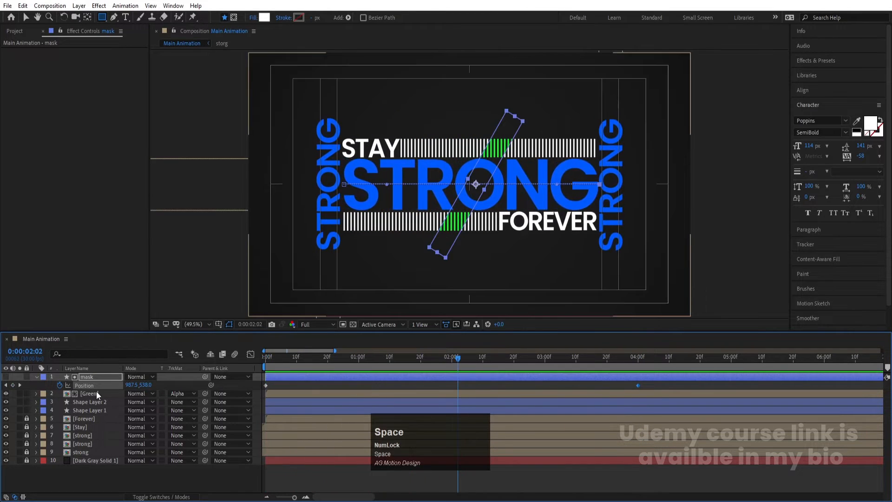
- Change the stroke colour of both line rows inside the Green composition to blue and preview them in Main Animation
click(96, 393)
double_click(95, 393)
key(ctrl+a)
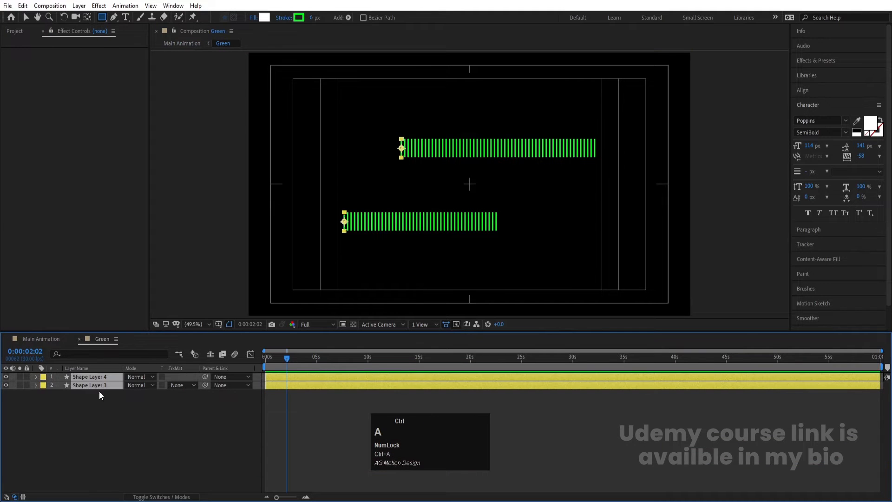
click(299, 18)
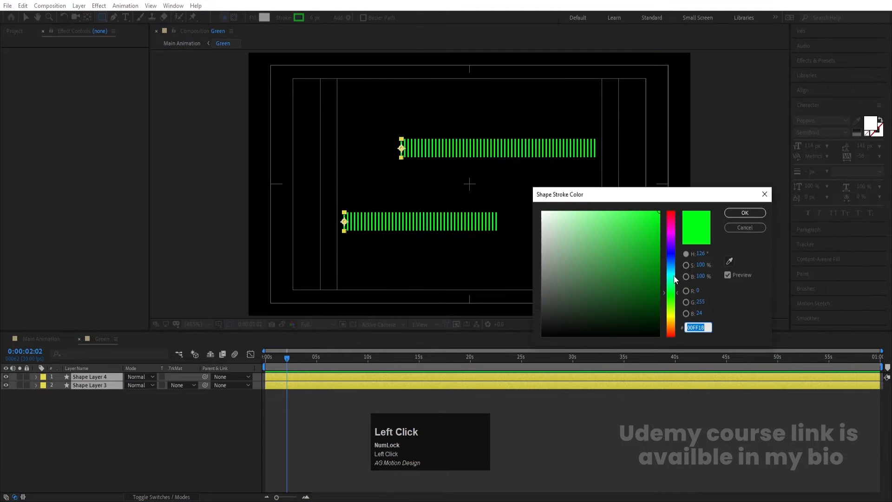
drag(672, 263, 671, 258)
click(745, 212)
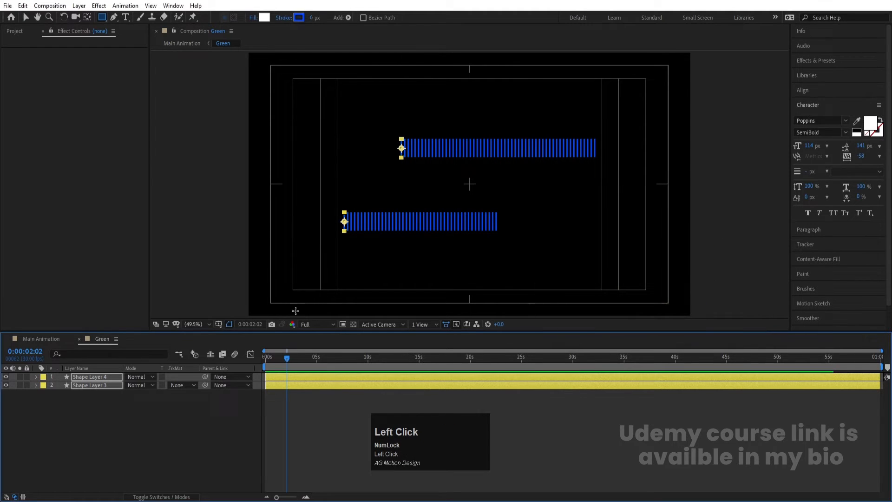
click(41, 339)
key(space)
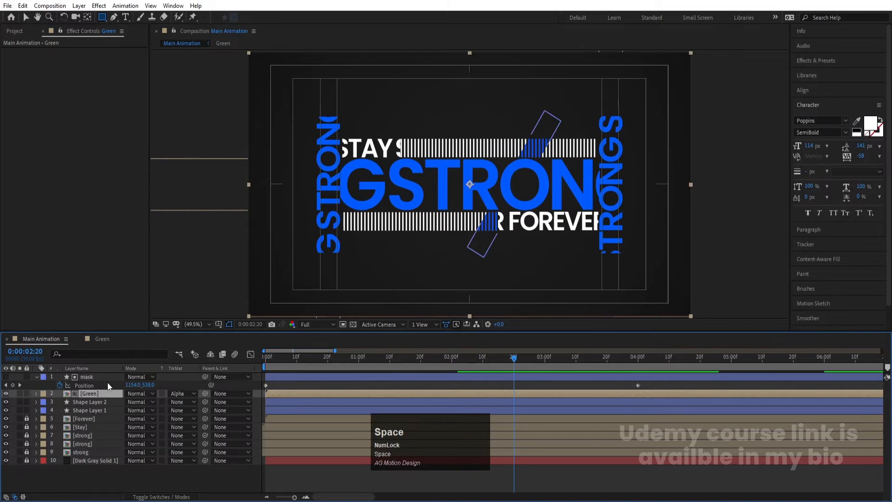
- Set the stroke width of the two white line rows in Main Animation to 2 px and preview the result
click(91, 404)
shift+click(84, 410)
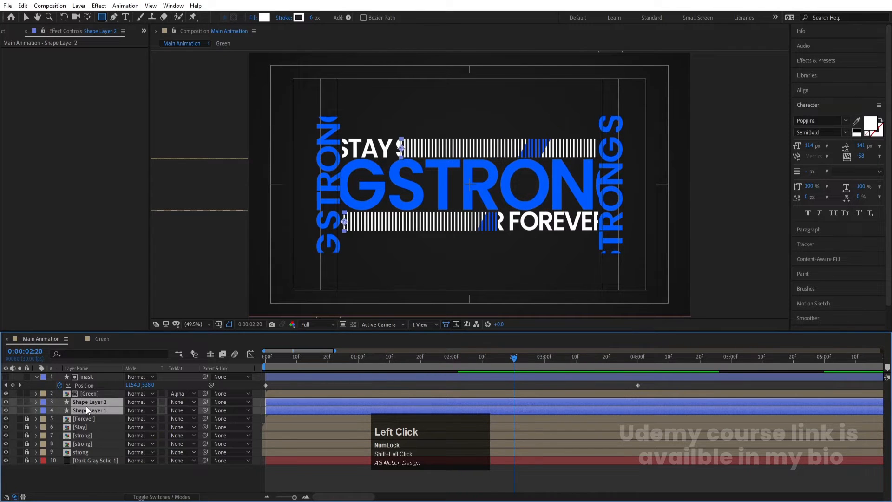
click(314, 17)
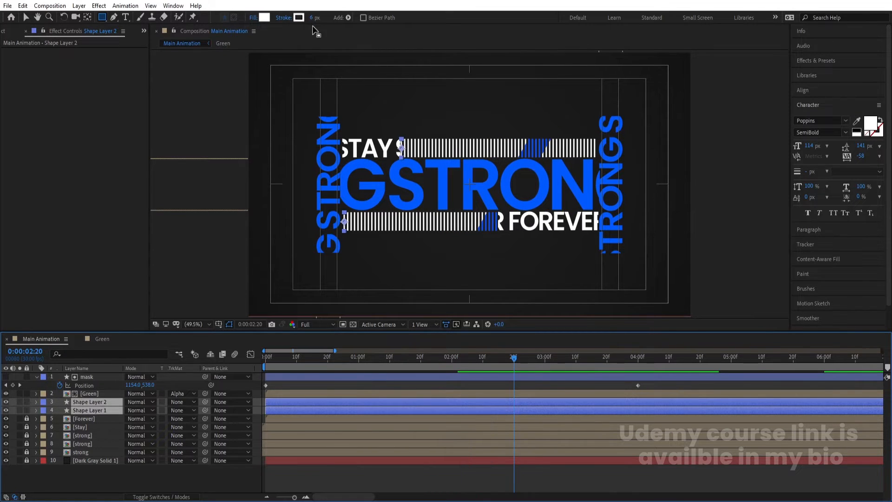
key(Return)
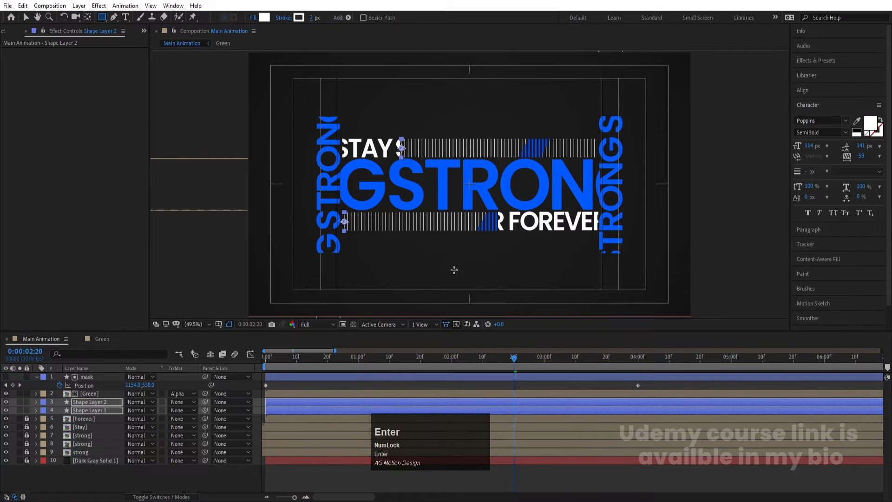
key(space)
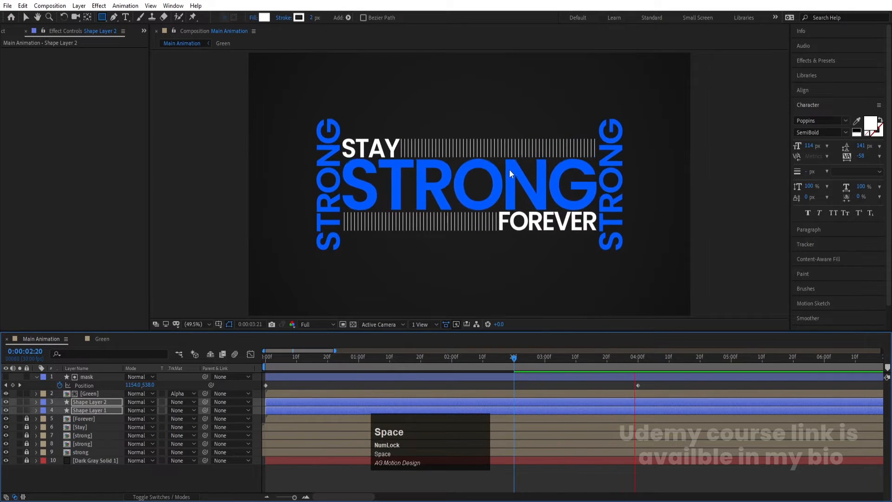
key(space)
- Add a loopOut() expression to the mask's position and preview the loop from the start
click(479, 386)
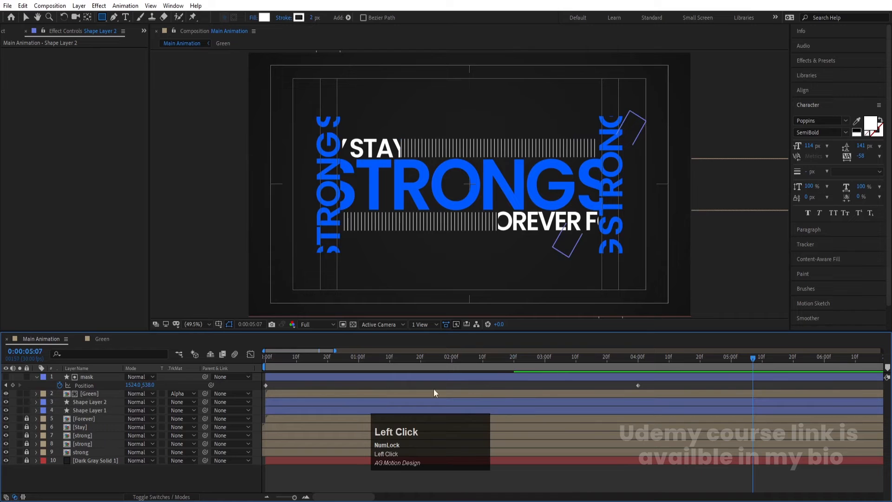
alt+click(59, 385)
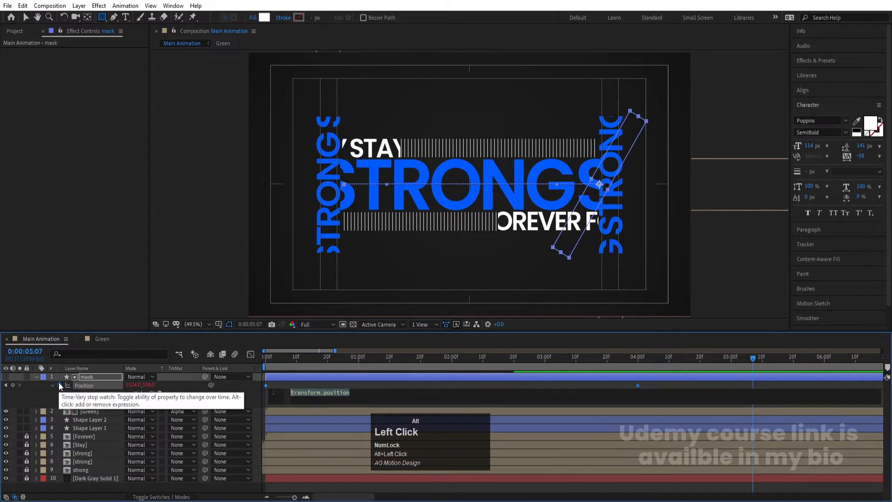
text(loop)
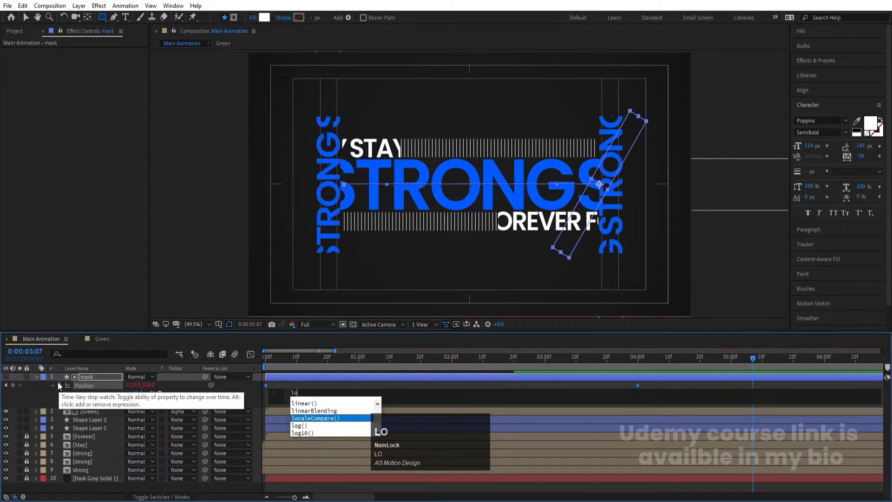
key(Down)
key(Down)
key(Return)
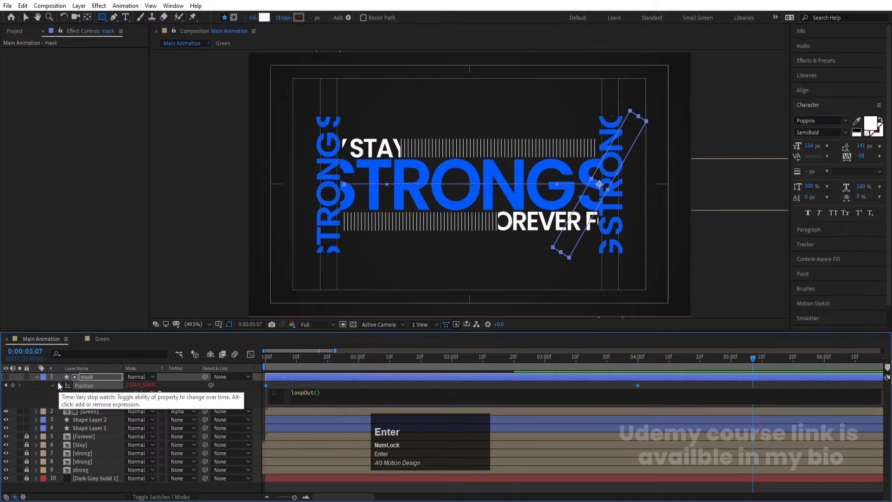
click(309, 374)
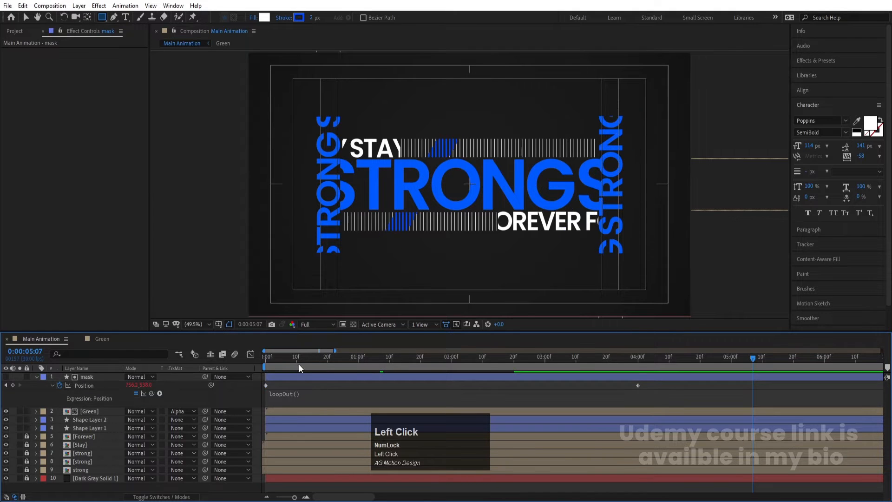
click(265, 362)
key(space)
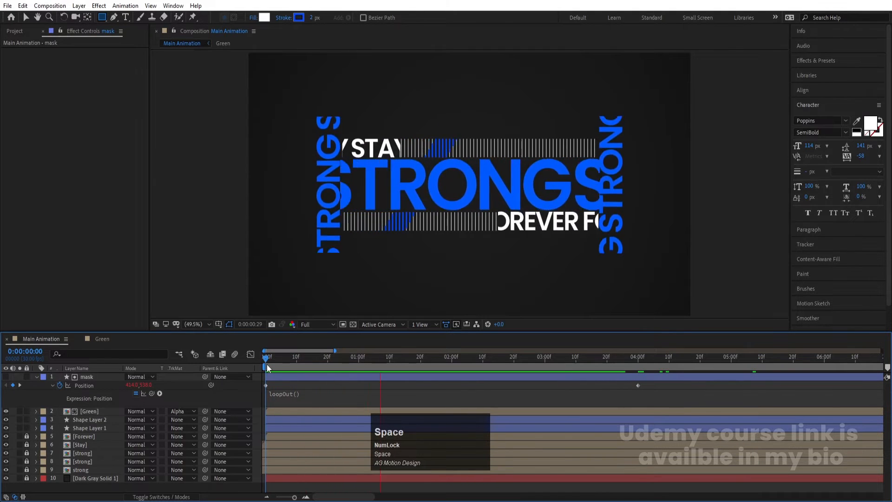
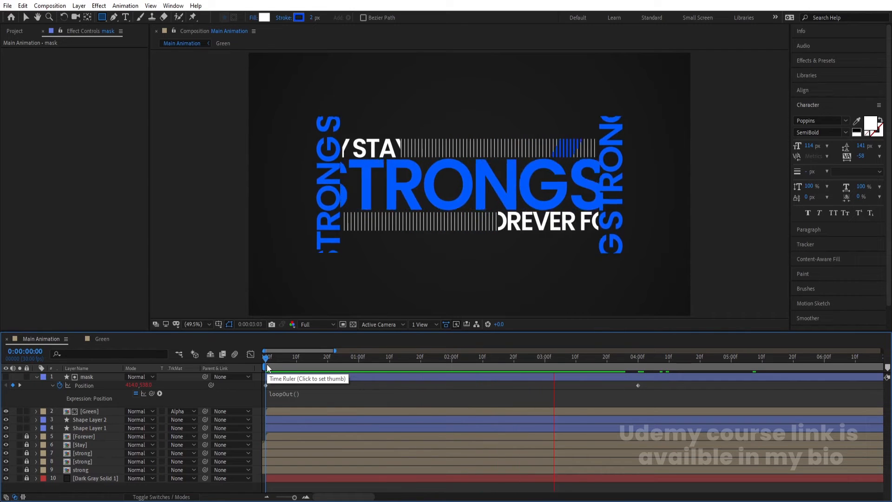
key(space)
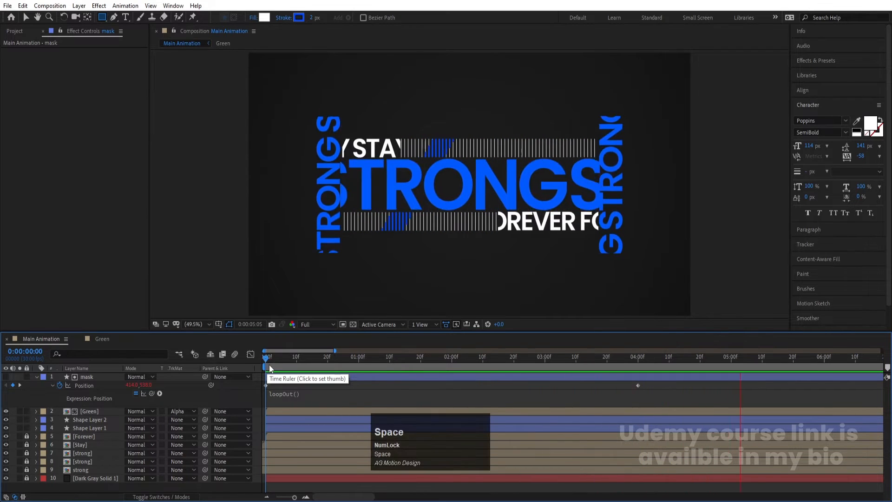
- Recolour the strokes of the two thin line rows in Main Animation with the blue sampled from the word STRONG
click(285, 380)
key(u)
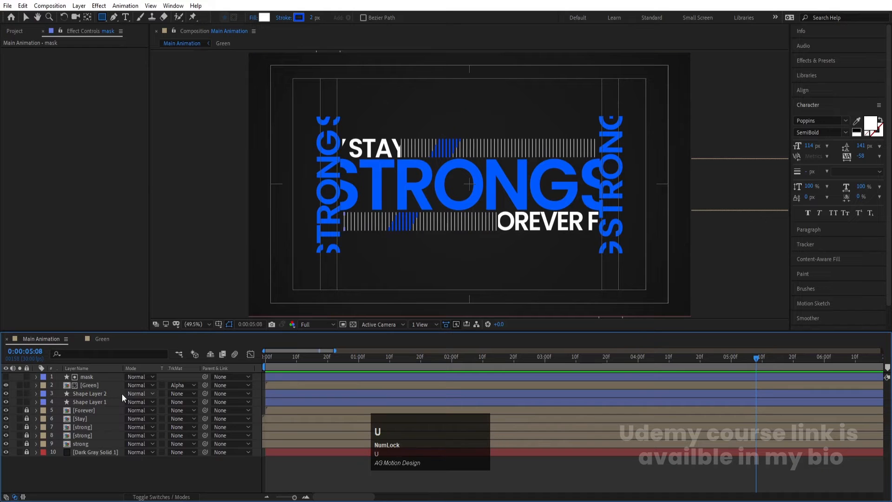
click(108, 393)
shift+click(89, 402)
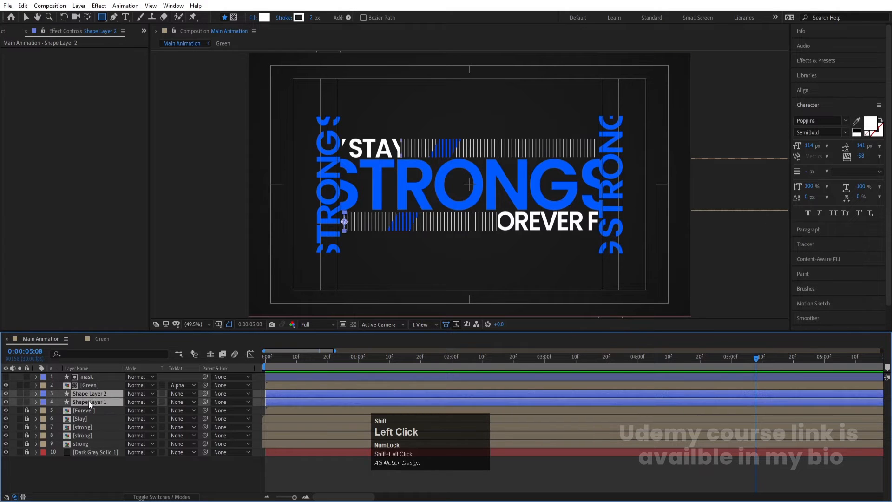
click(299, 18)
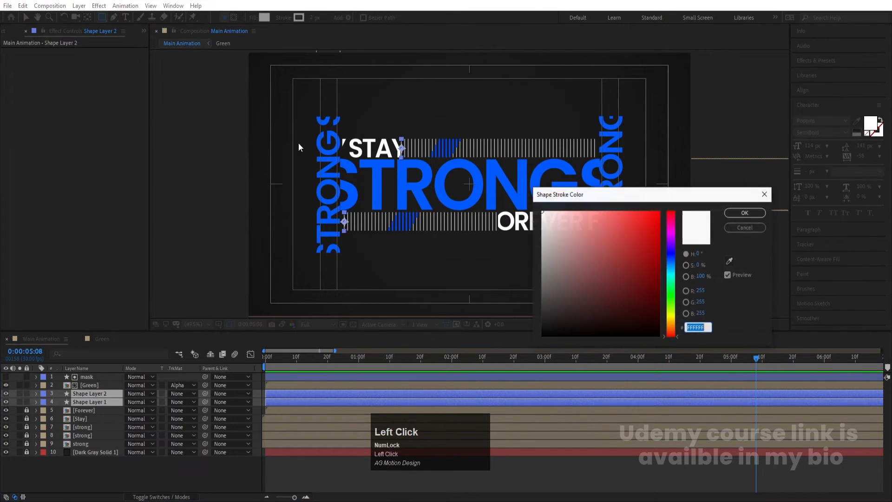
click(729, 260)
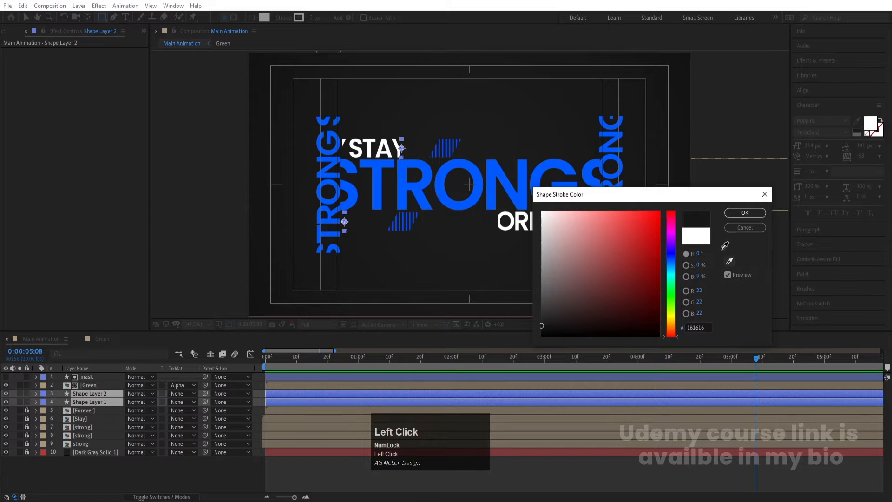
click(533, 163)
key(Return)
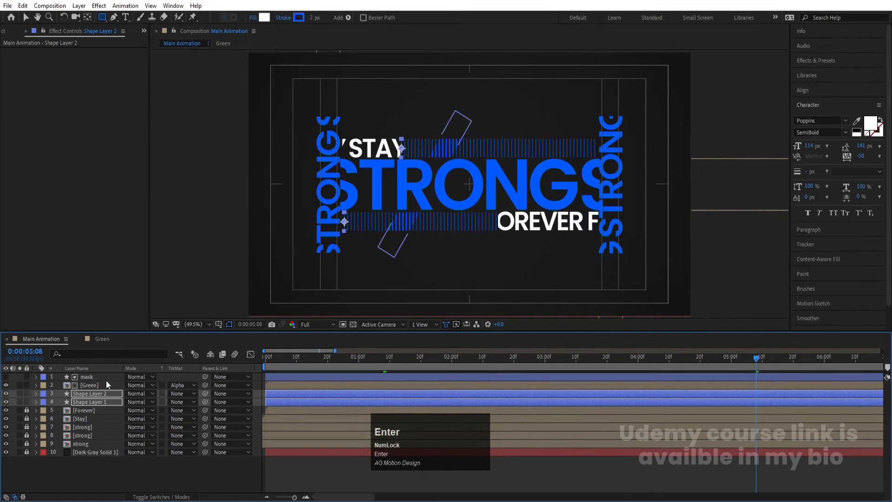
- Change the stroke colour of both line rows inside the Green composition to white
double_click(100, 386)
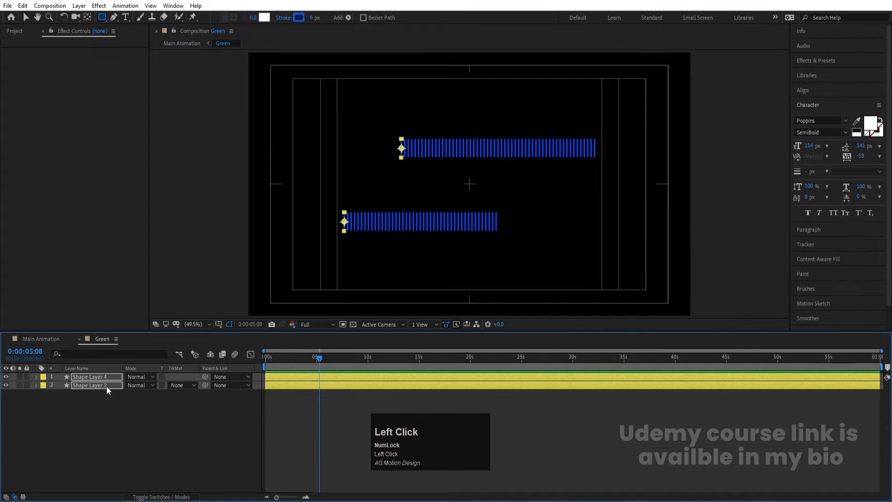
click(299, 17)
drag(650, 264, 522, 193)
key(Return)
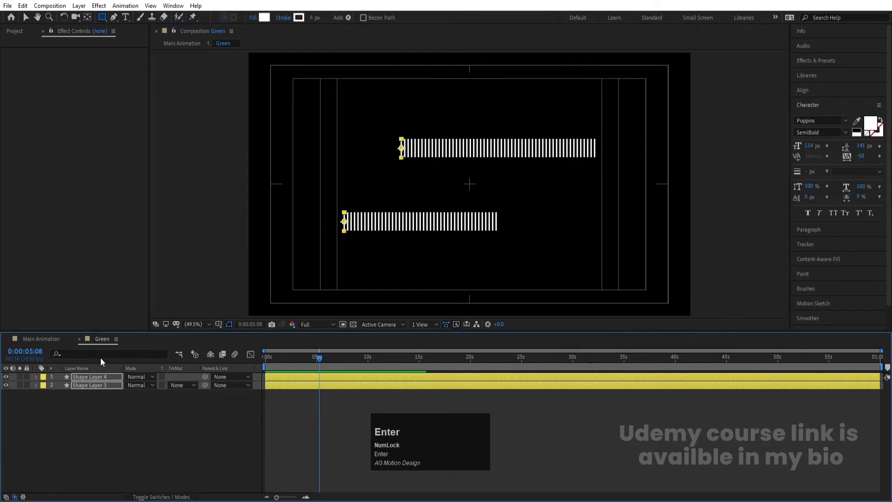
- Preview the recoloured line rows in Main Animation and return the playhead to the start
click(60, 338)
key(space)
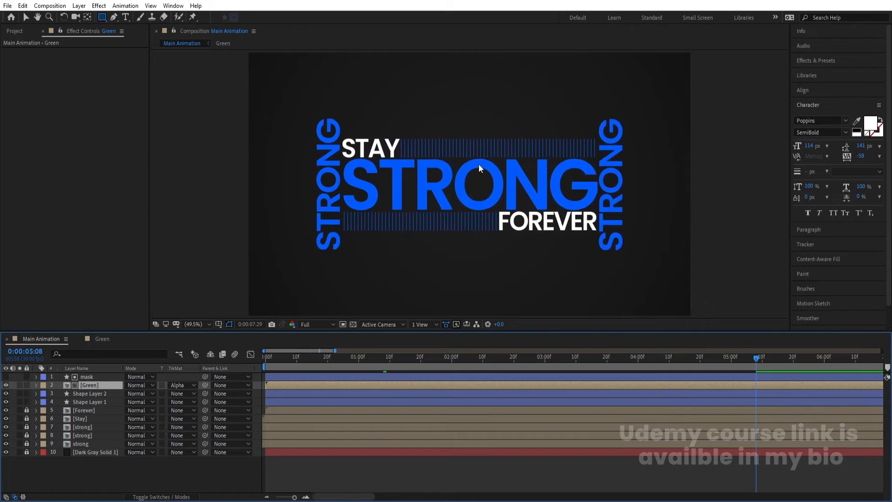
key(space)
key(minus)
key(minus)
key(minus)
key(minus)
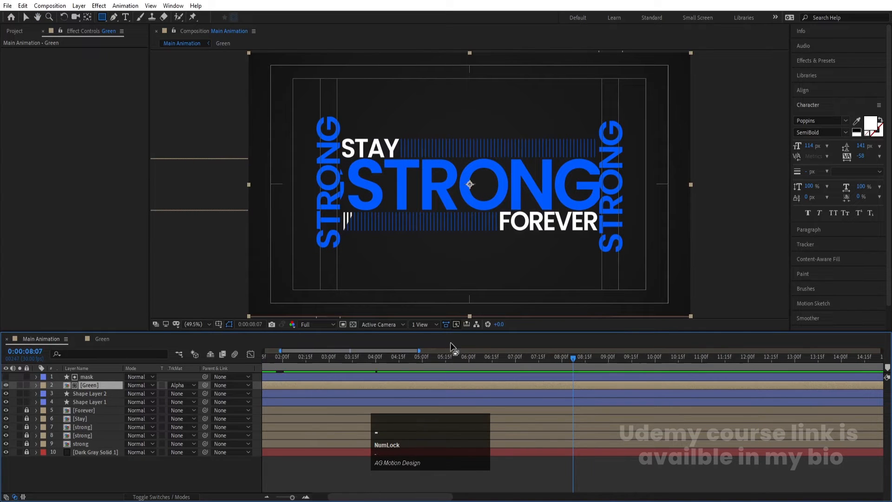
mouse_move(318, 357)
mouse_down()
mouse_move(208, 362)
mouse_move(238, 424)
mouse_move(169, 470)
mouse_up()
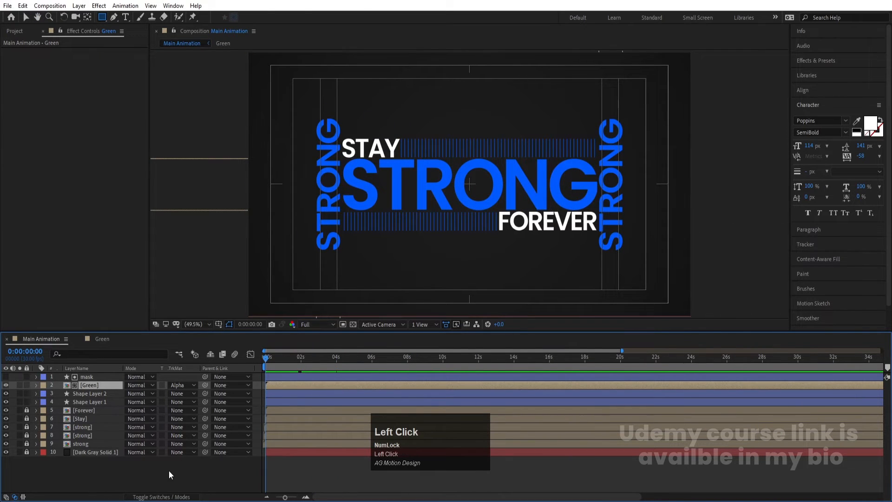
- Draw a straight horizontal Pen line on a new shape layer below FOREVER, spanning the width of the large word STRONG
click(168, 470)
click(113, 18)
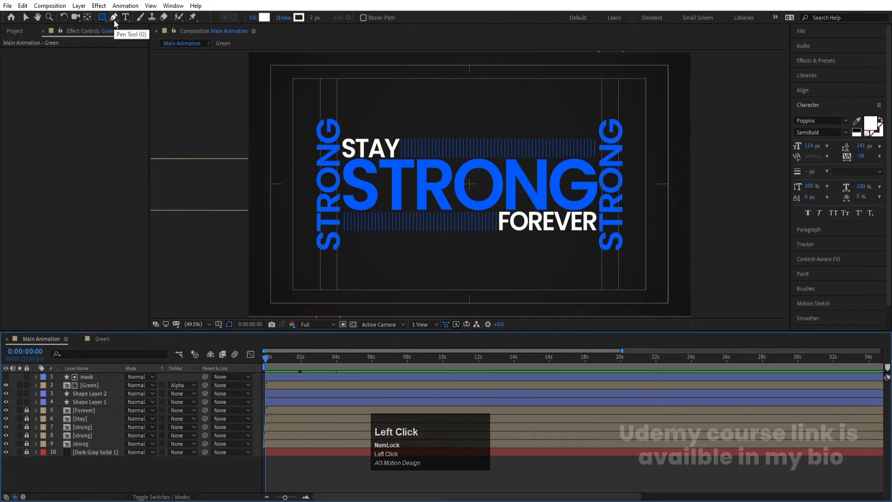
click(345, 241)
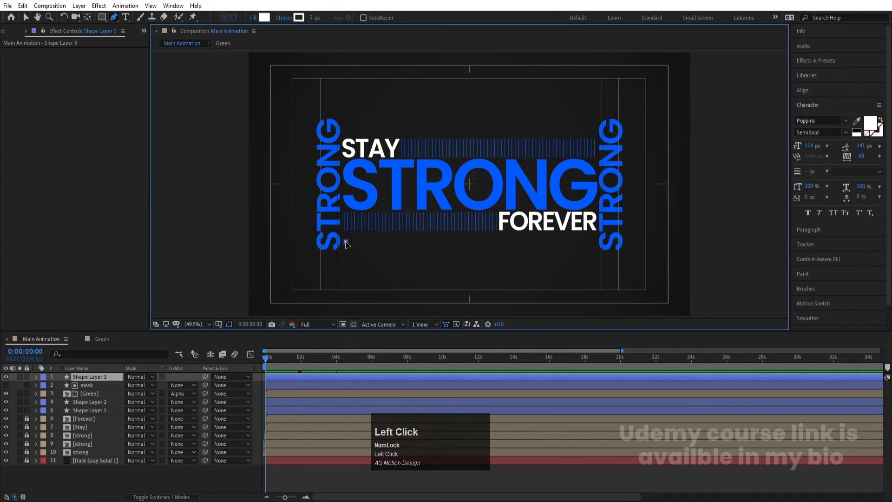
shift+click(595, 242)
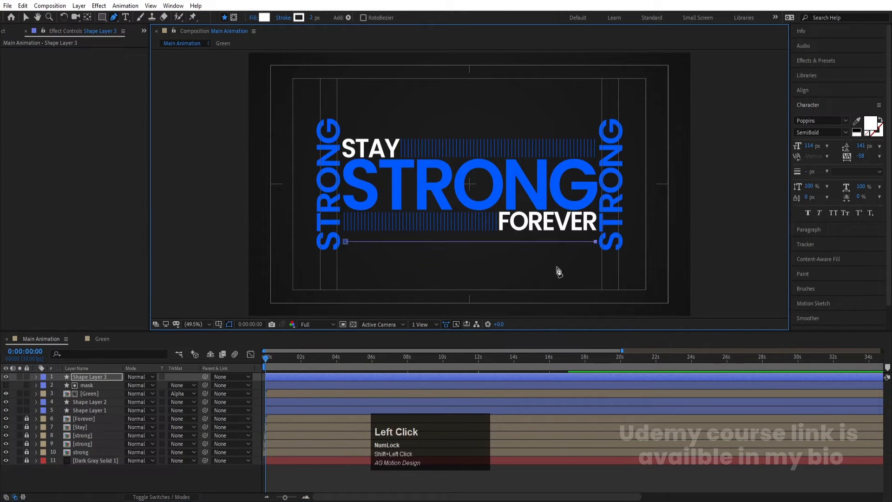
- Remove the new line's fill and thicken its white stroke to 70 px so it forms a bar
click(255, 18)
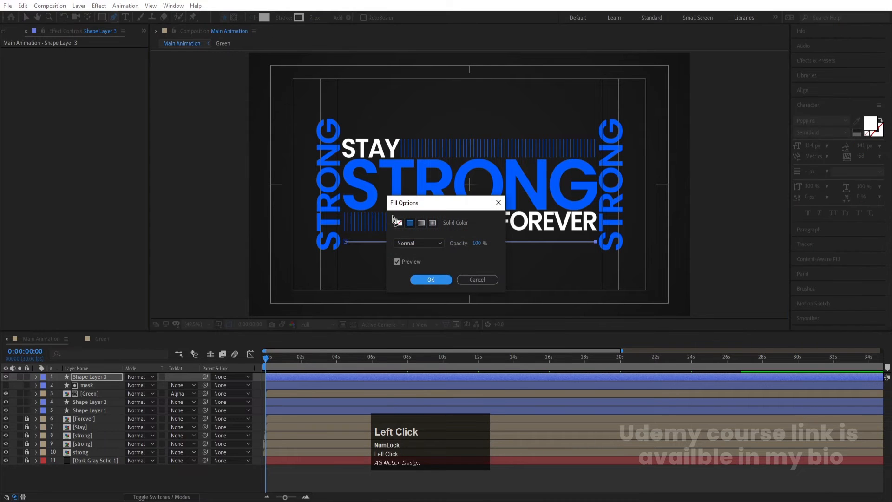
click(399, 223)
click(431, 280)
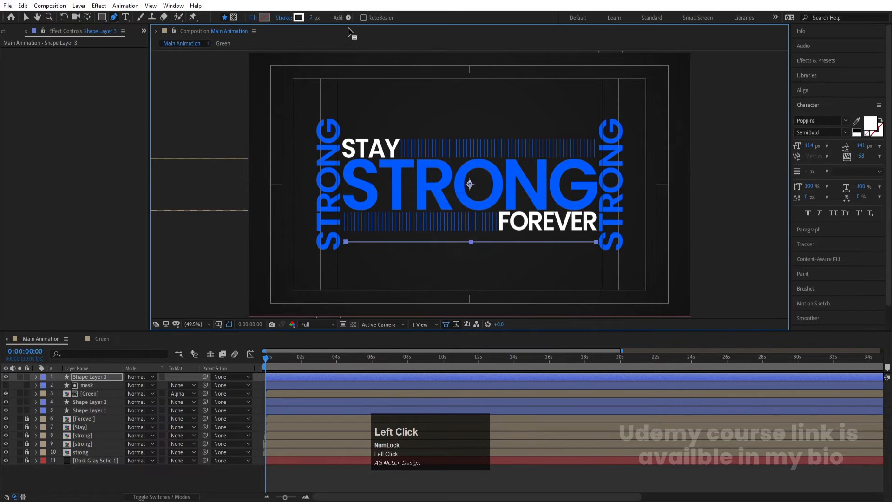
drag(312, 17, 344, 17)
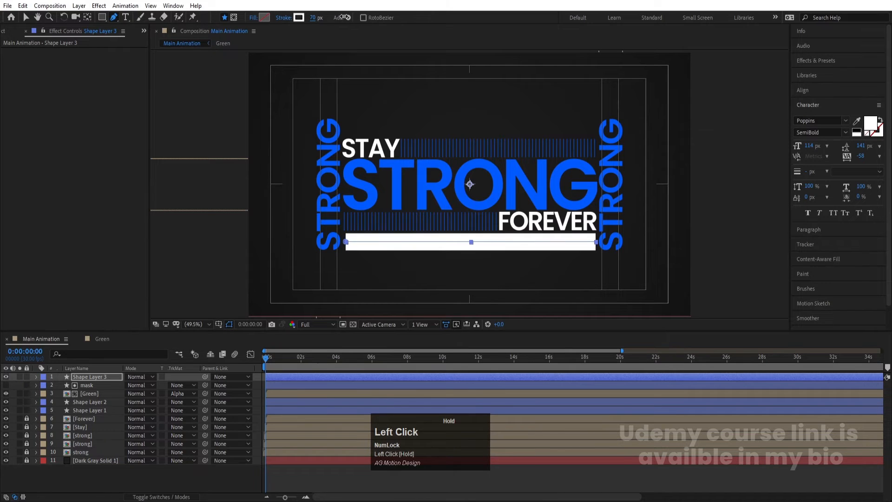
drag(303, 359, 196, 358)
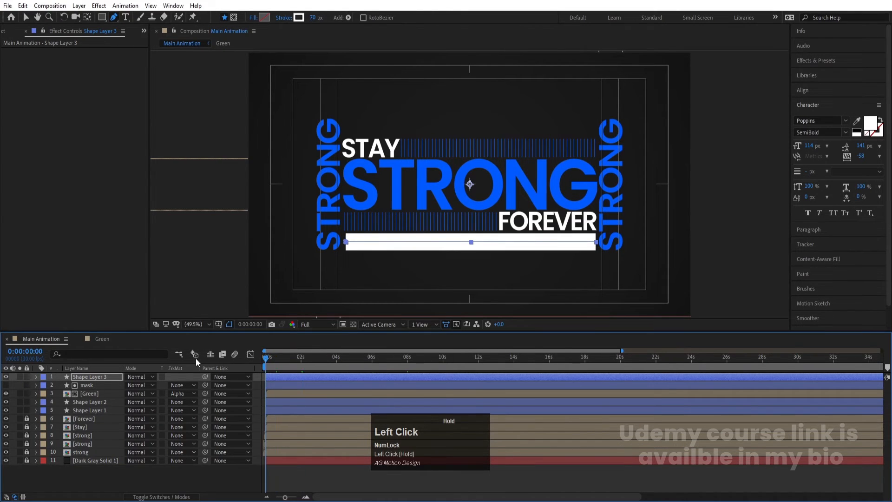
- Nudge the white bar's left endpoint further left toward the left edge of the lower line row
scroll(345, 242, up, 4)
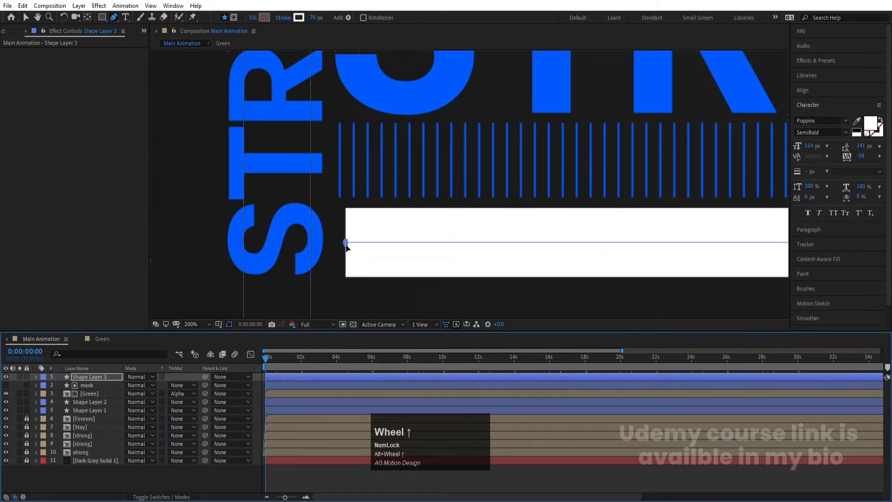
click(345, 245)
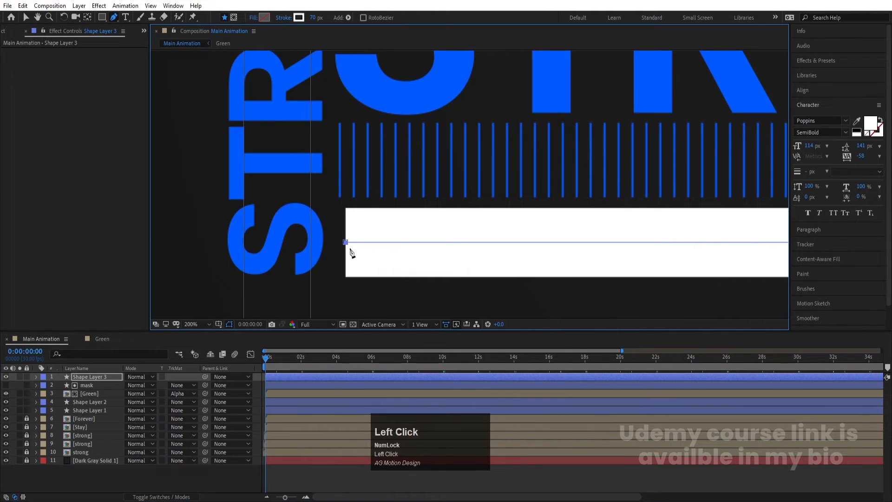
key(Left)
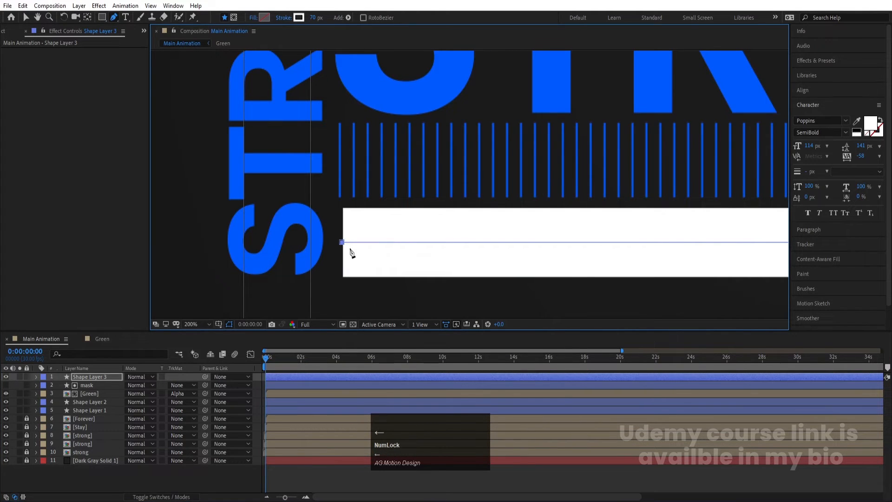
key(Left)
key(Left)
key(Left)
scroll(354, 251, down, 4)
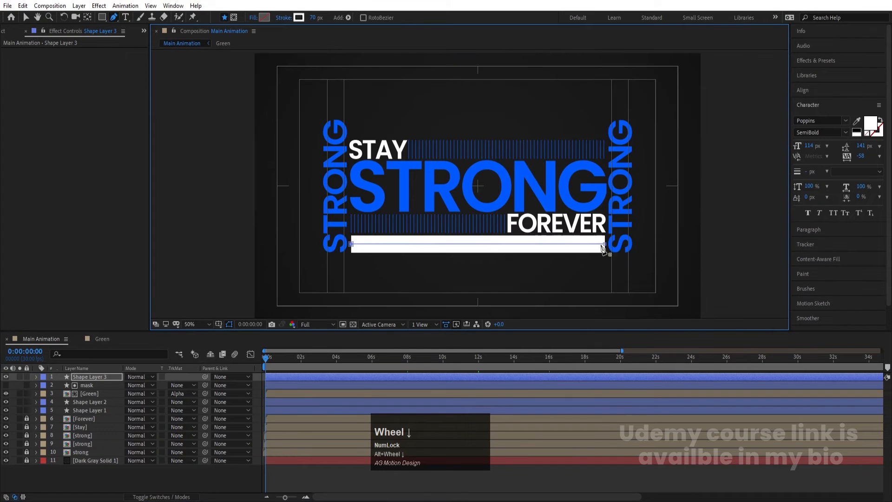
- Nudge the whole white bar layer slightly right and up, and centre its anchor point on the bar
click(99, 378)
key(Right)
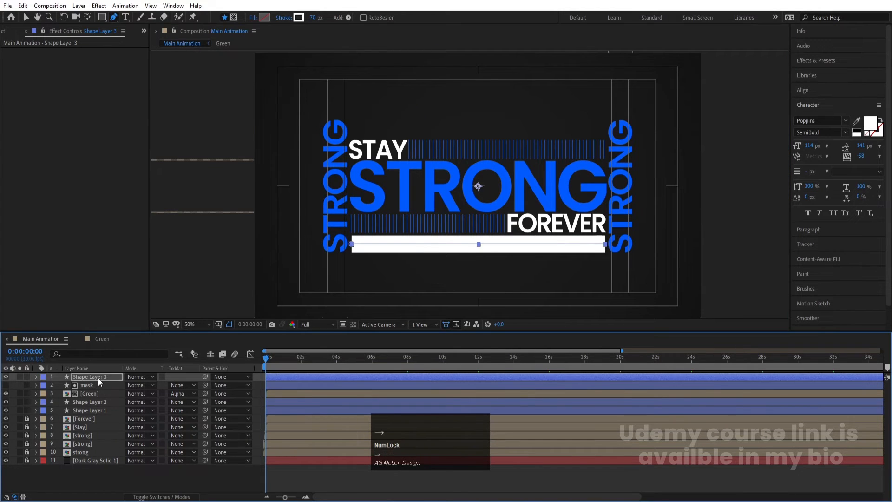
key(Up)
key(Up)
key(Up)
key(Up)
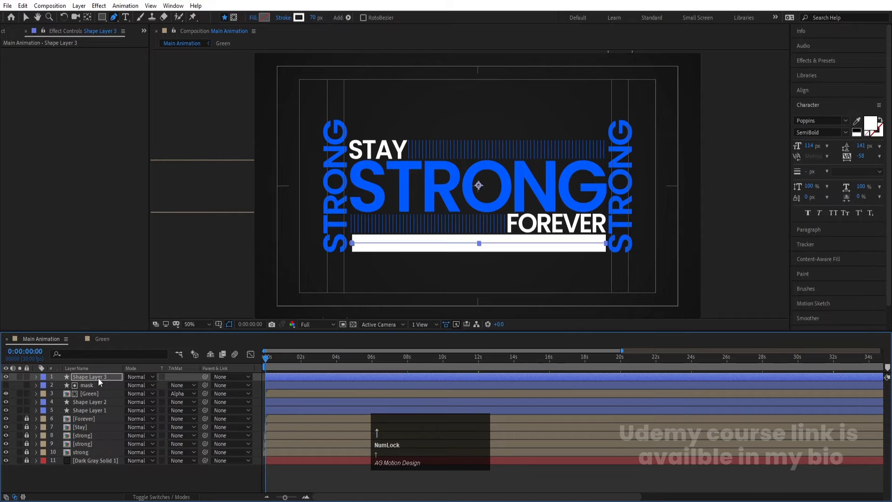
click(268, 378)
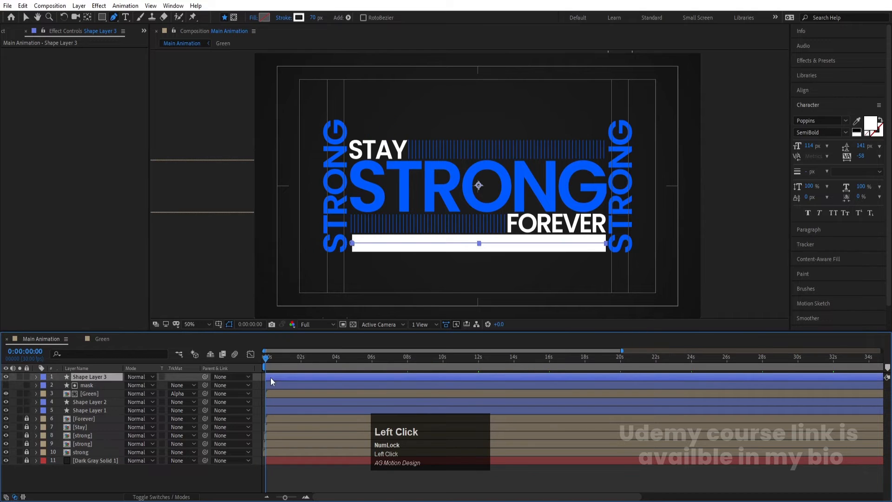
key(ctrl+alt+Home)
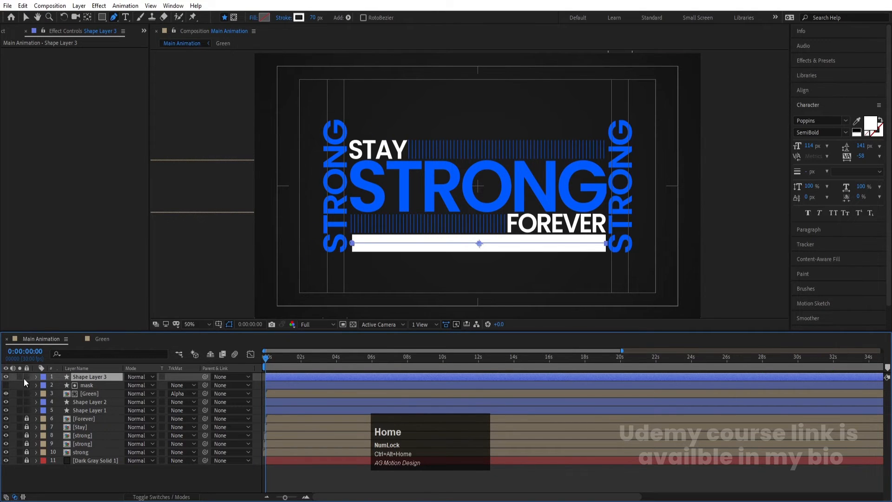
- Add Trim Paths to the white bar layer and set its End to 44%
click(36, 377)
click(195, 385)
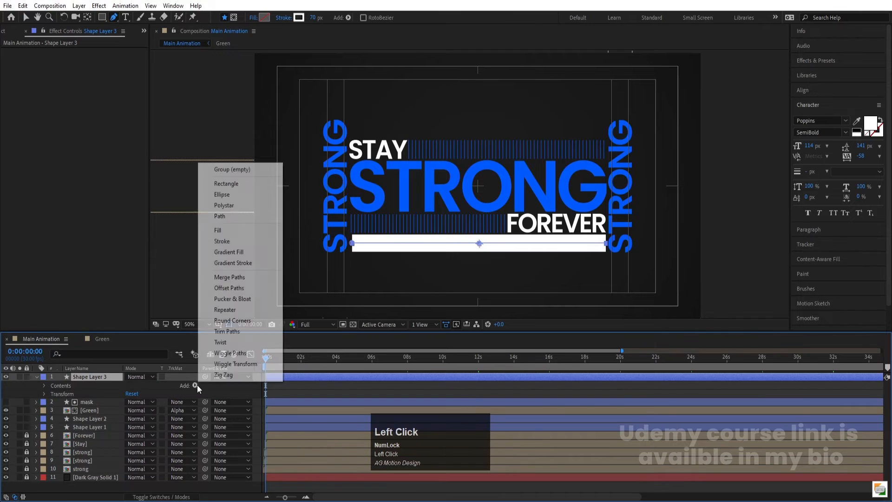
click(228, 331)
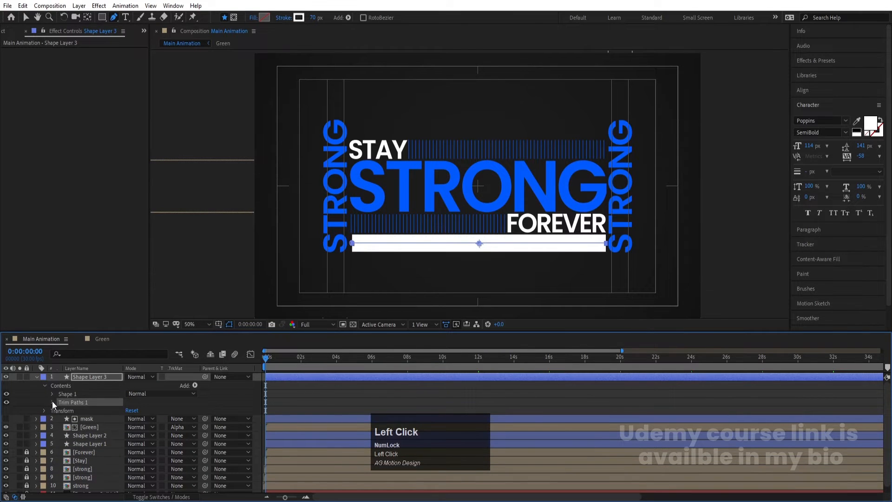
click(53, 403)
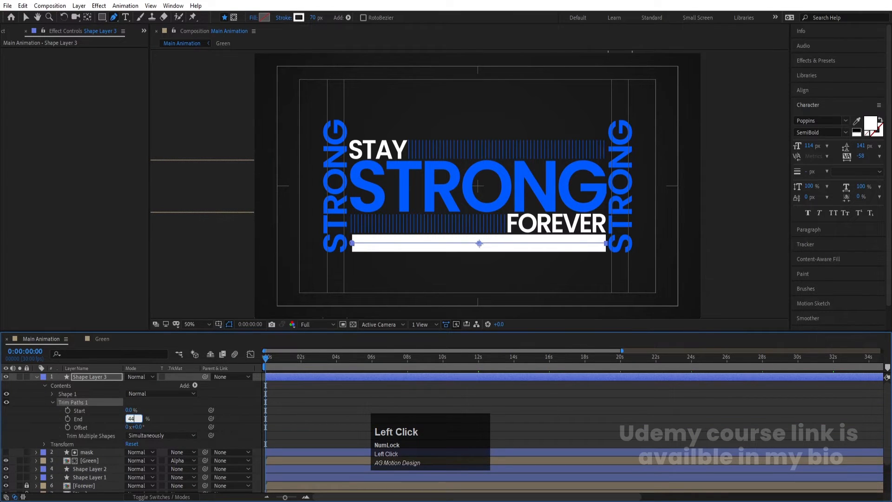
text(44)
key(Return)
- Keyframe the white bar's Trim Paths Offset from 0 at the start to one full revolution at 4 seconds
click(68, 426)
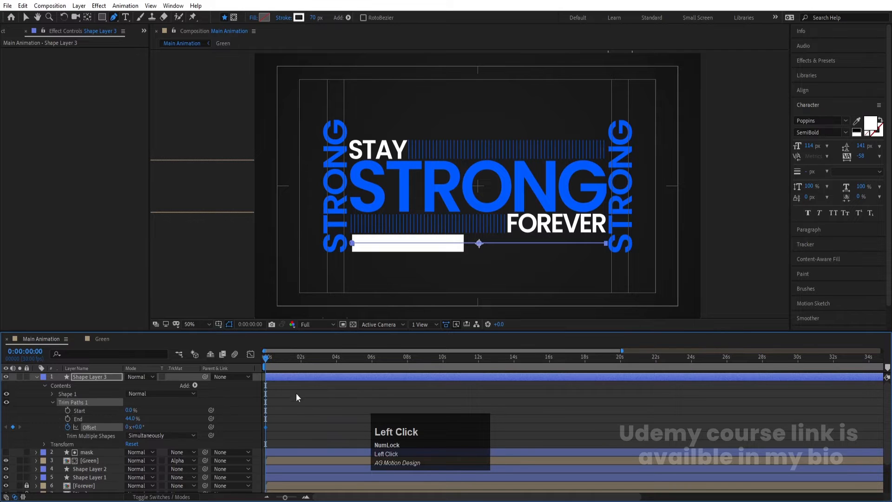
click(336, 356)
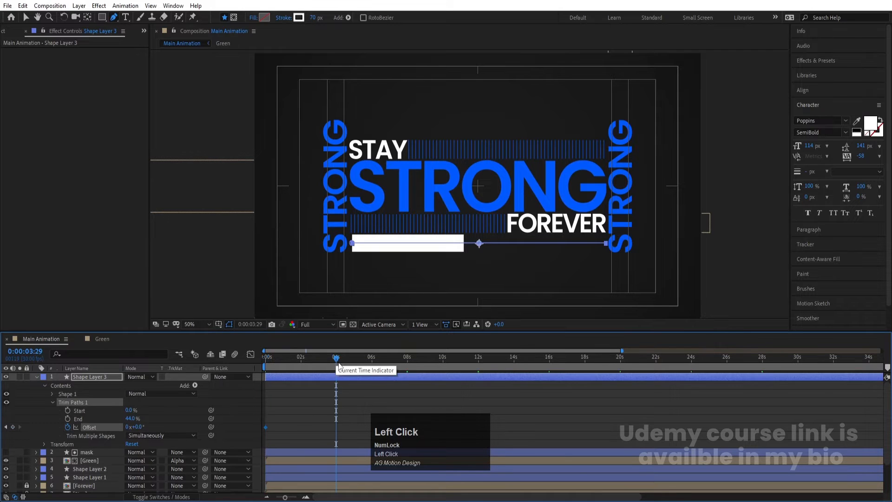
key(equal)
key(equal)
key(Page_Down)
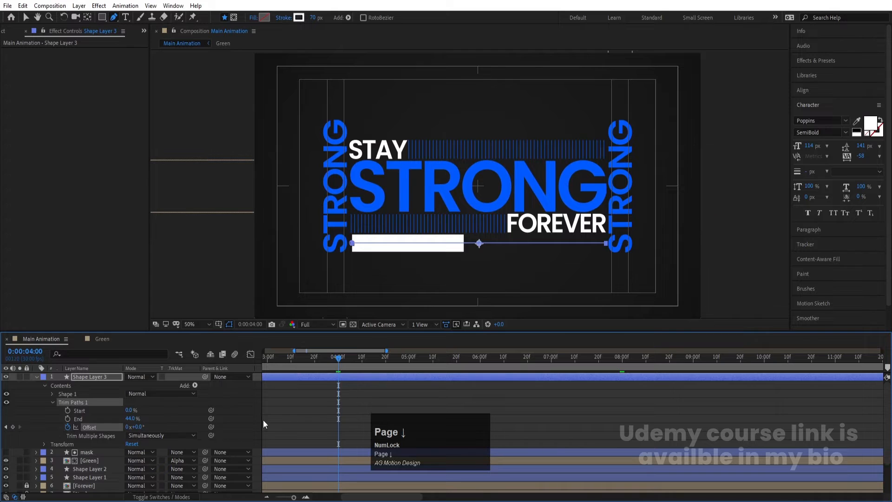
click(126, 427)
text(1)
key(Return)
- Add a loopOut() expression to the white bar's Trim Paths Offset and preview the animation from the start
alt+click(76, 428)
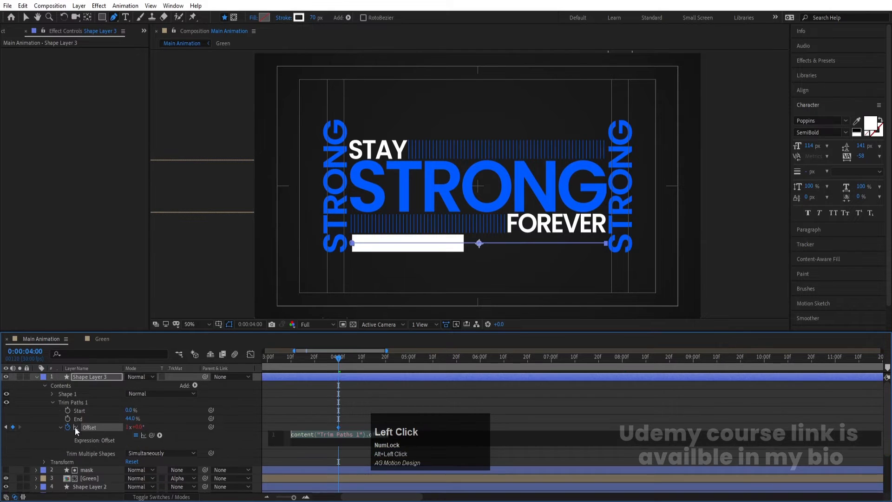
text(loop)
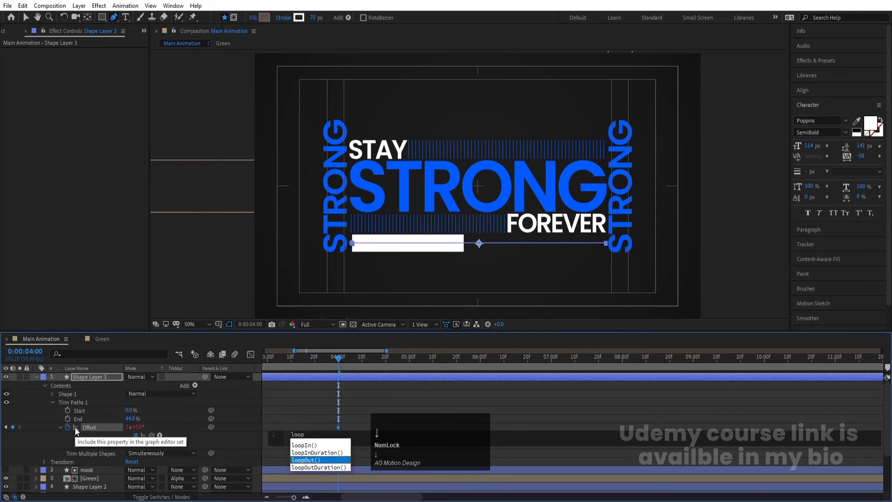
key(Return)
click(282, 386)
drag(284, 355, 161, 372)
key(space)
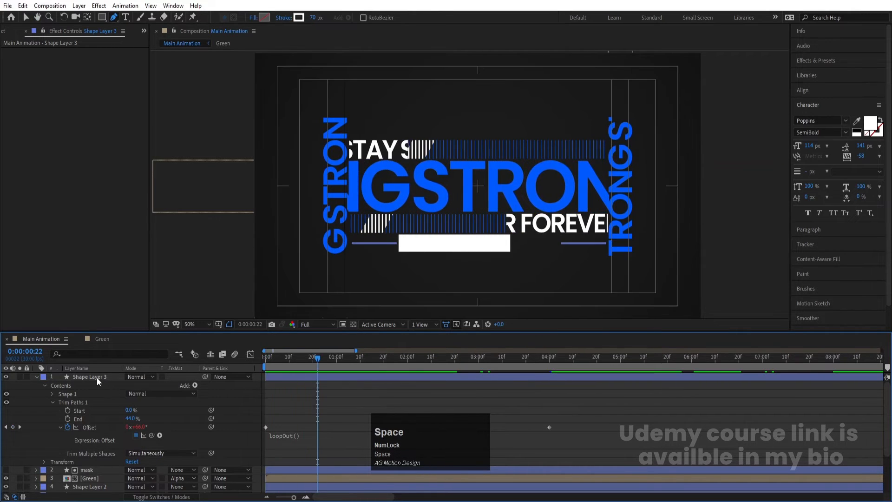
- Duplicate the white bar layer and give the copy a 20 px stroke in the blue sampled from the word STRONG
click(97, 377)
key(ctrl+d)
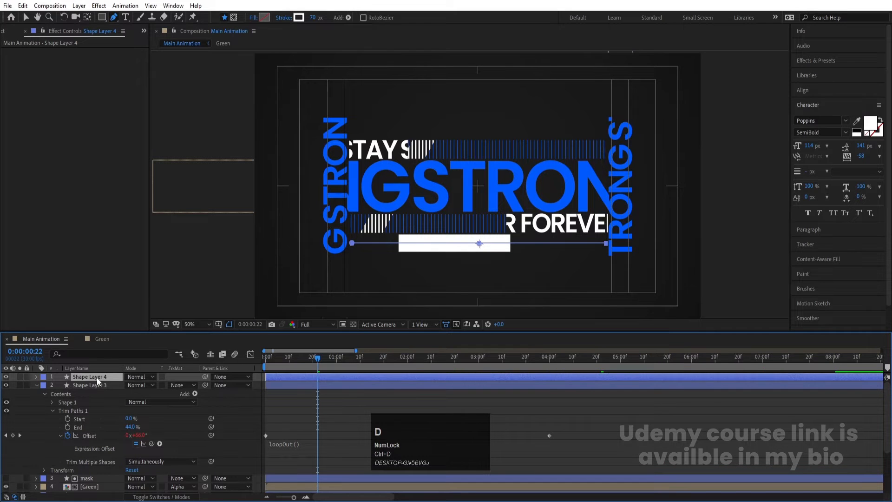
key(u)
click(310, 17)
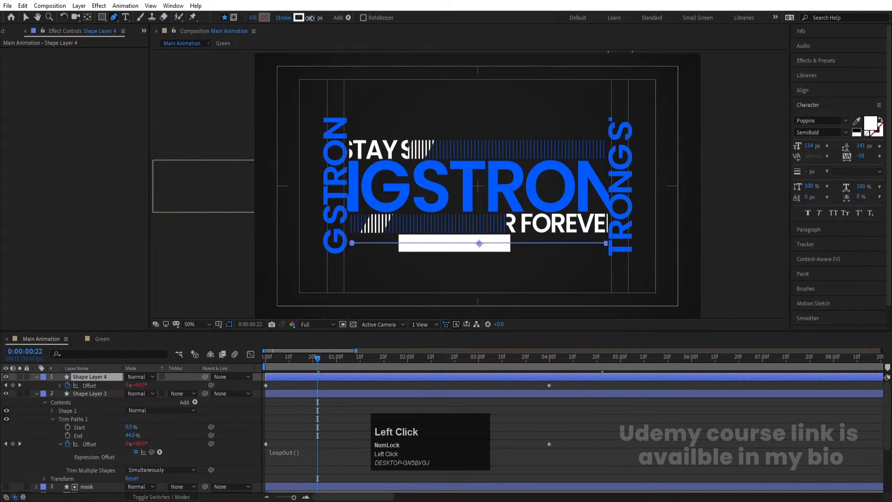
click(299, 18)
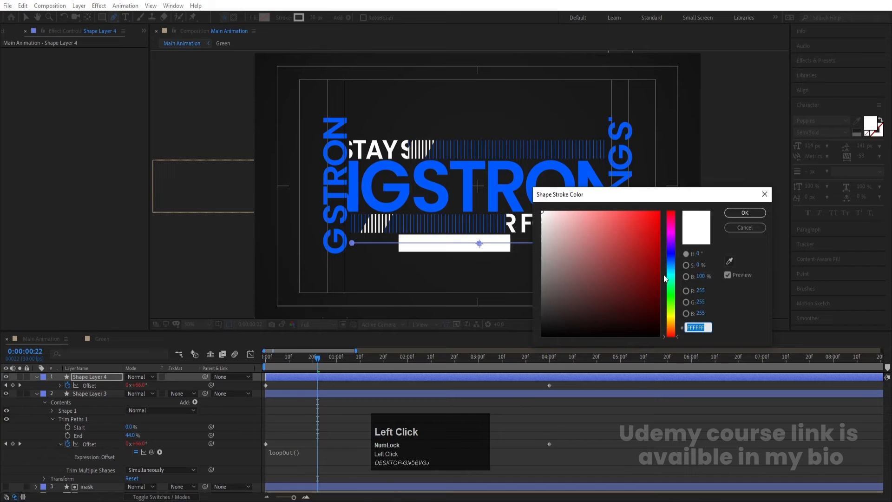
text(085AFF)
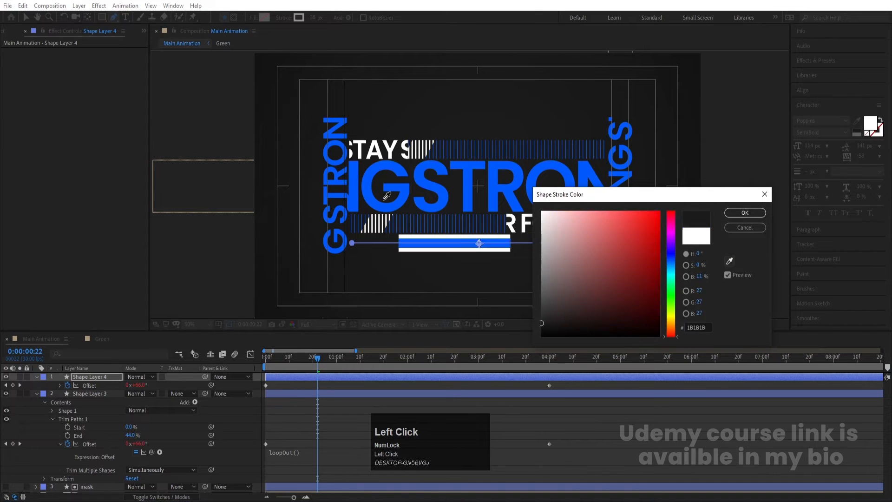
key(Return)
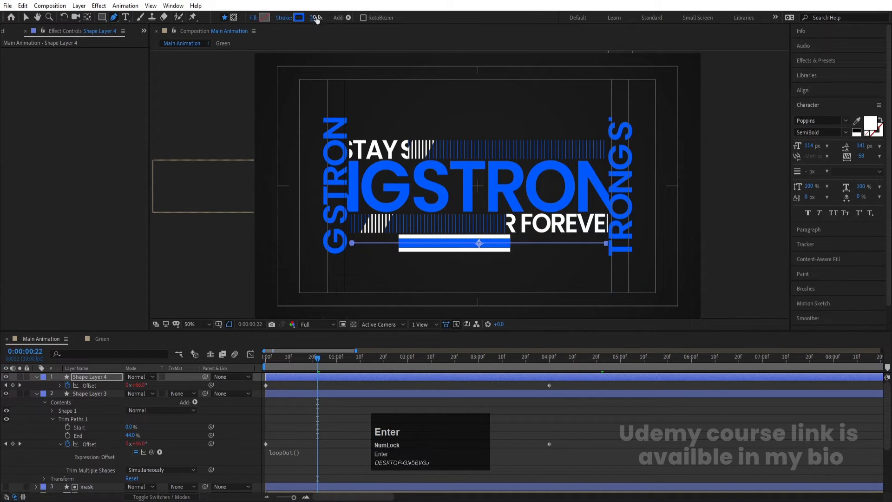
click(316, 18)
text(20)
key(Return)
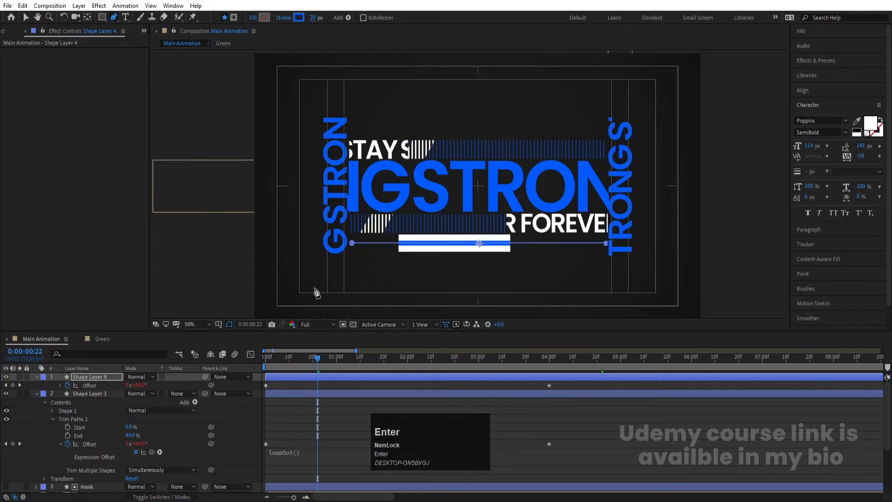
- Apply Easy Ease to the blue bar's Offset keyframes and lengthen both speed-graph handles so the speed peaks mid-way
click(104, 385)
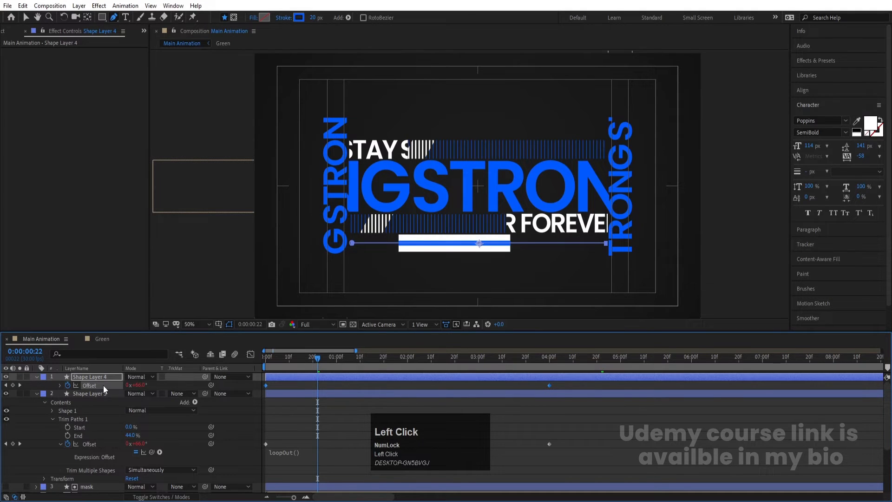
key(F9)
click(250, 354)
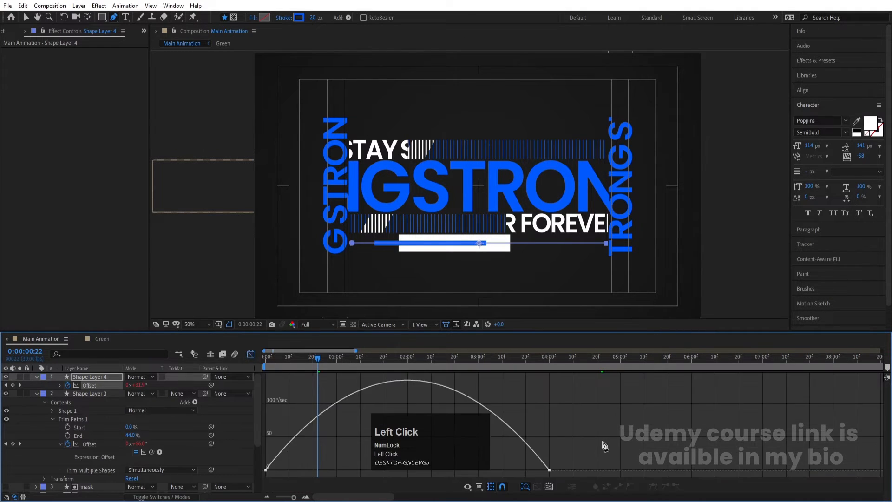
drag(607, 375, 199, 493)
drag(438, 443, 690, 427)
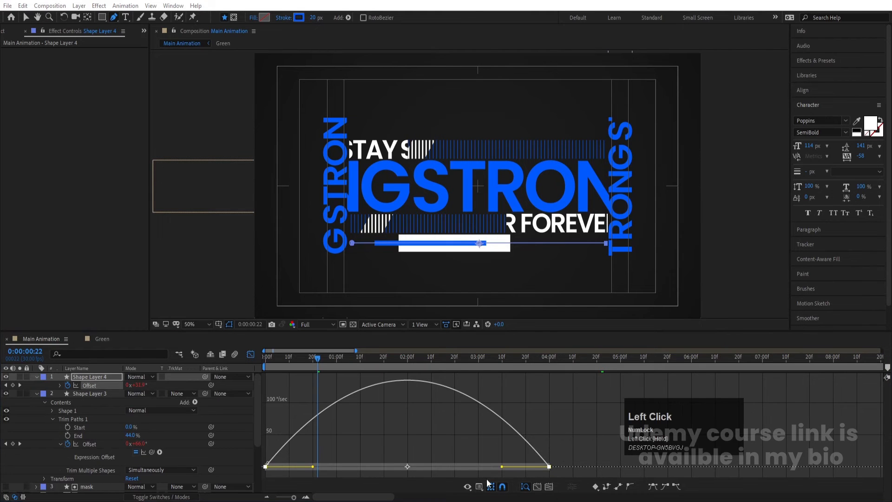
drag(502, 469, 454, 468)
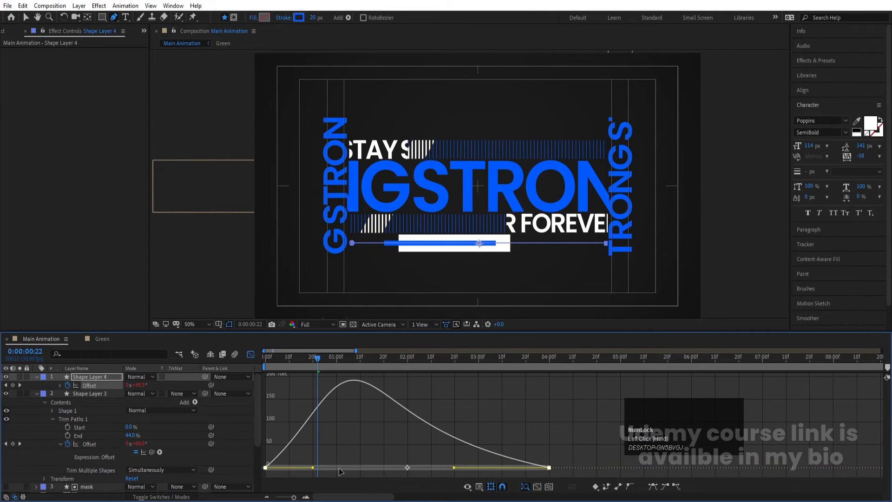
drag(315, 468, 367, 465)
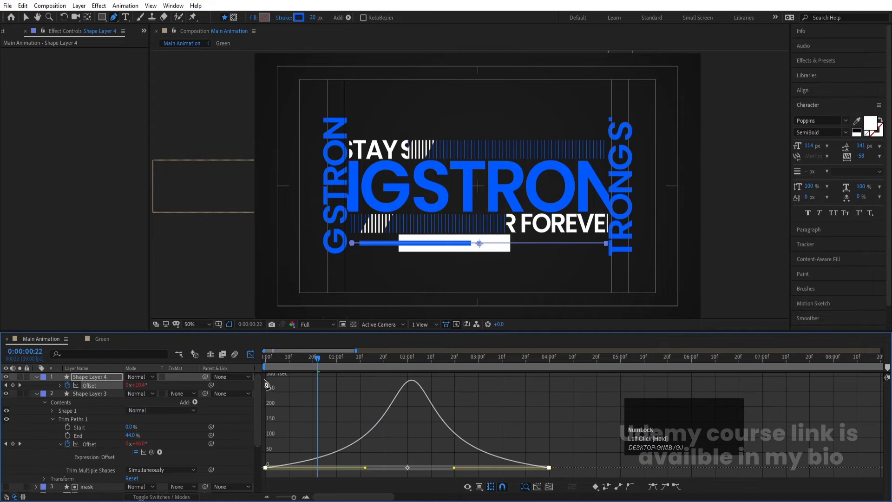
- Close the graph view and preview the eased blue bar from the start of the timeline
click(250, 354)
click(261, 356)
key(space)
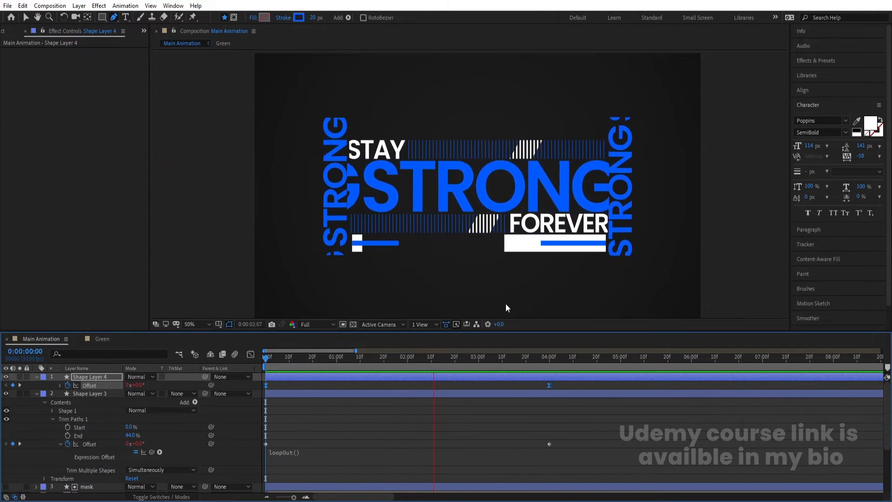
key(space)
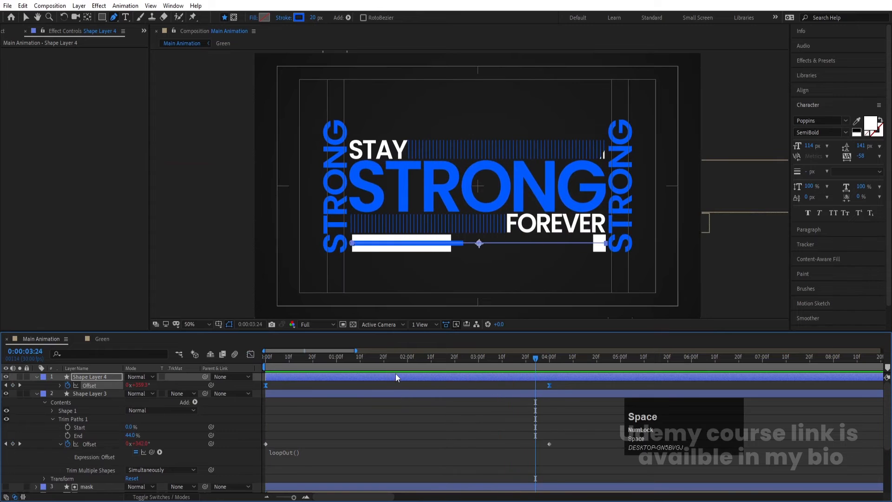
- Reduce the blue bar's stroke width to 10 px and preview the thinner bar over the white one
click(395, 377)
click(312, 18)
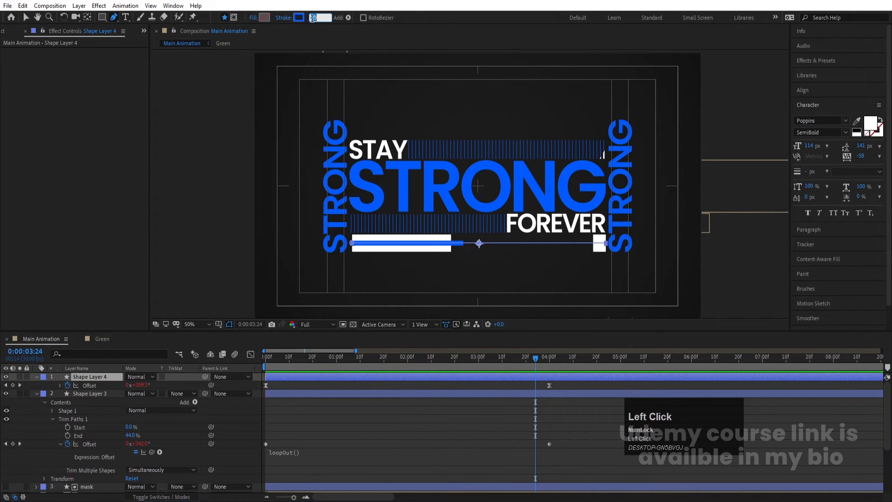
key(Return)
key(space)
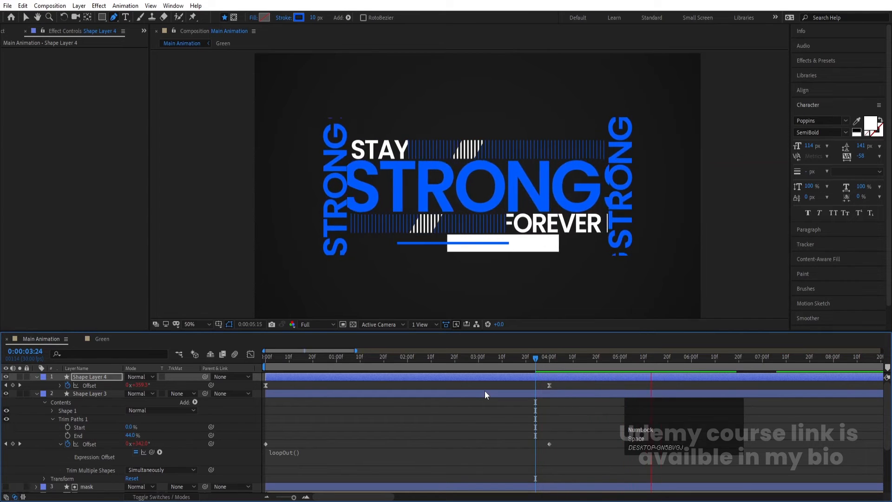
key(space)
key(space)
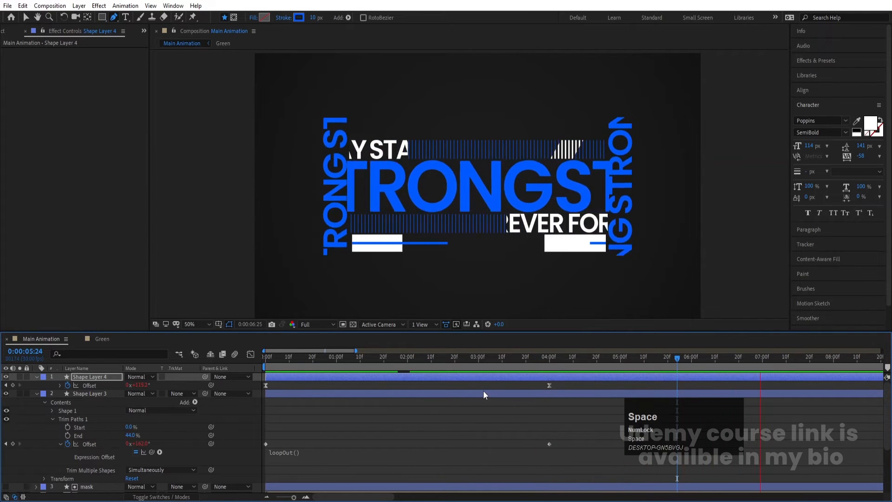
key(space)
- Collapse the layer properties and pre-compose the white and blue bar layers together as "Lines"
click(311, 385)
key(u)
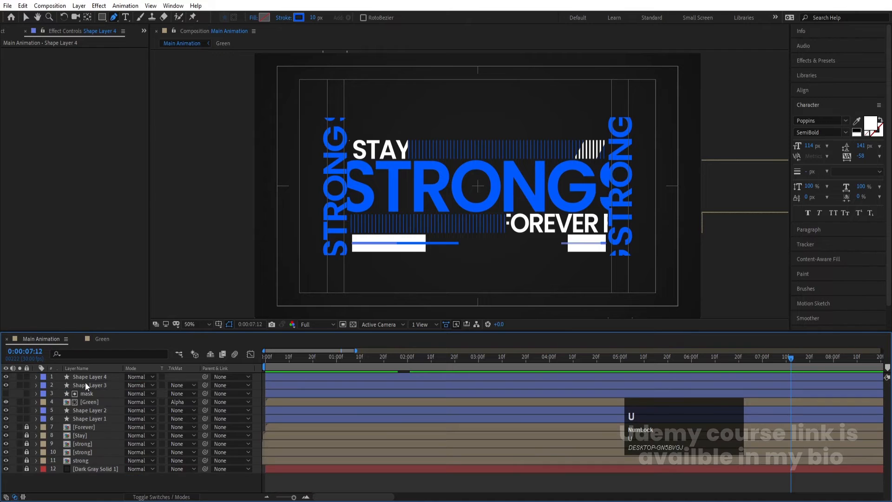
click(85, 383)
shift+click(85, 377)
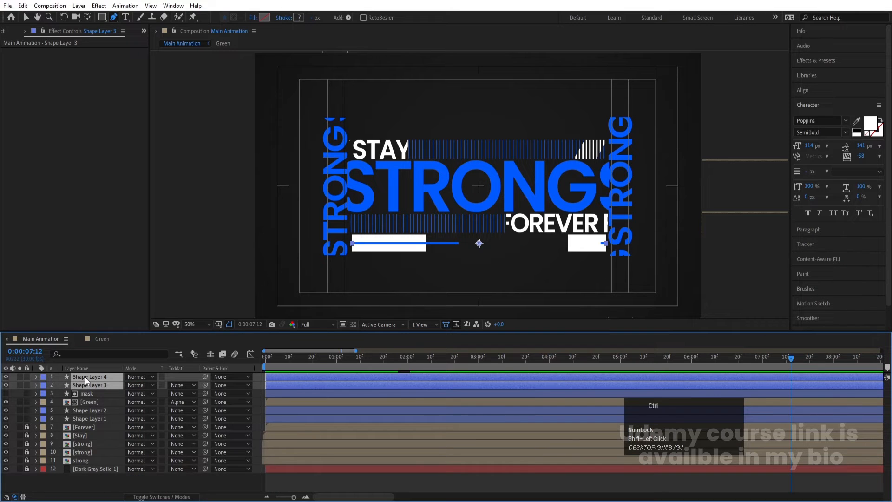
key(ctrl+shift+c)
text(Lines)
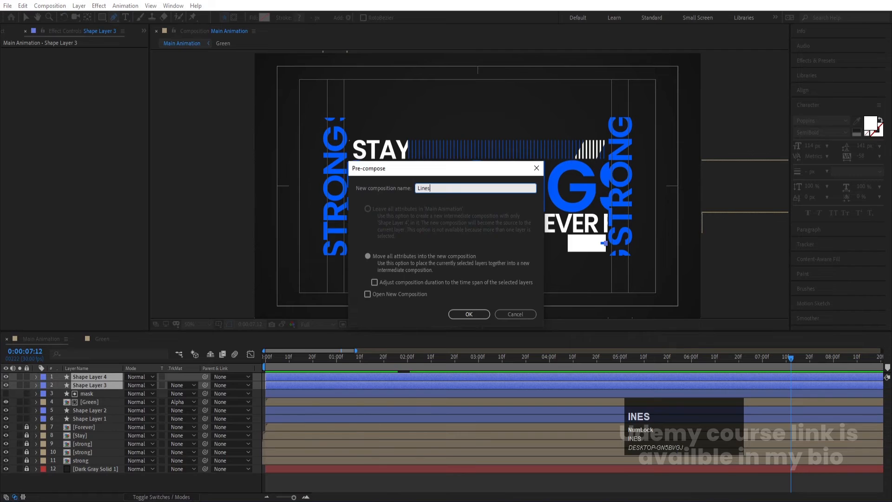
key(Return)
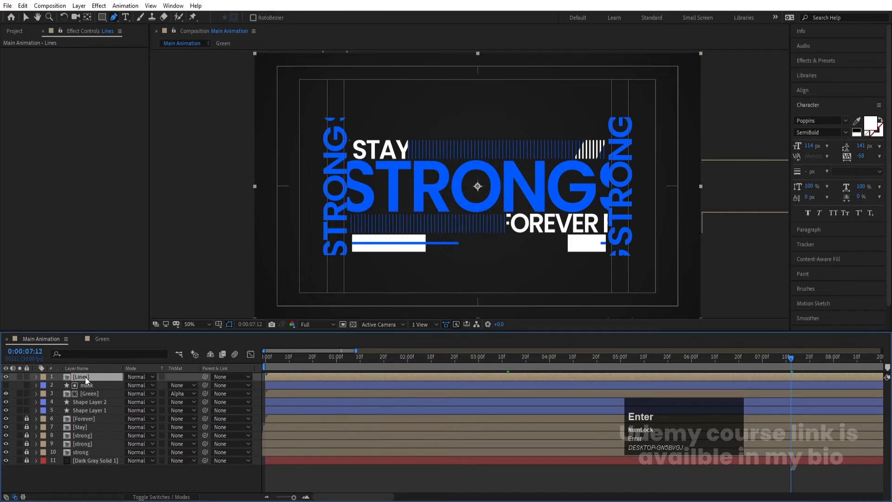
- Duplicate the Lines layer and flip the copy by setting its Scale to -100%
key(ctrl+d)
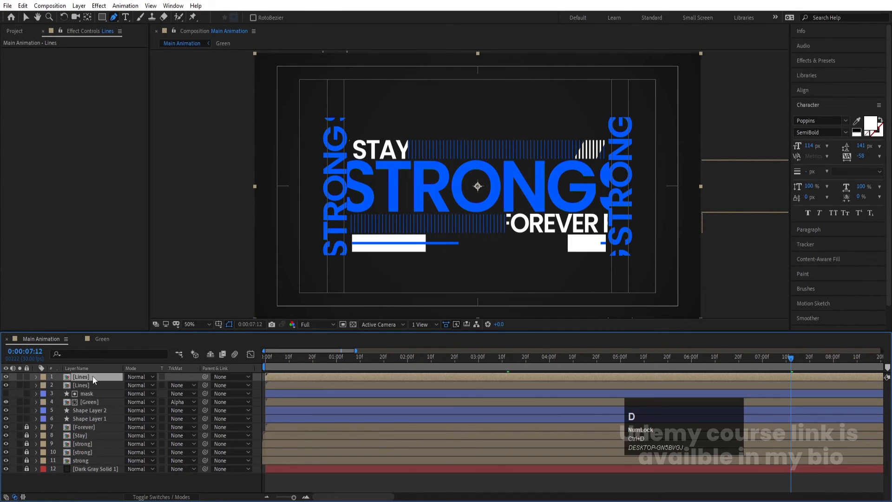
key(s)
click(131, 386)
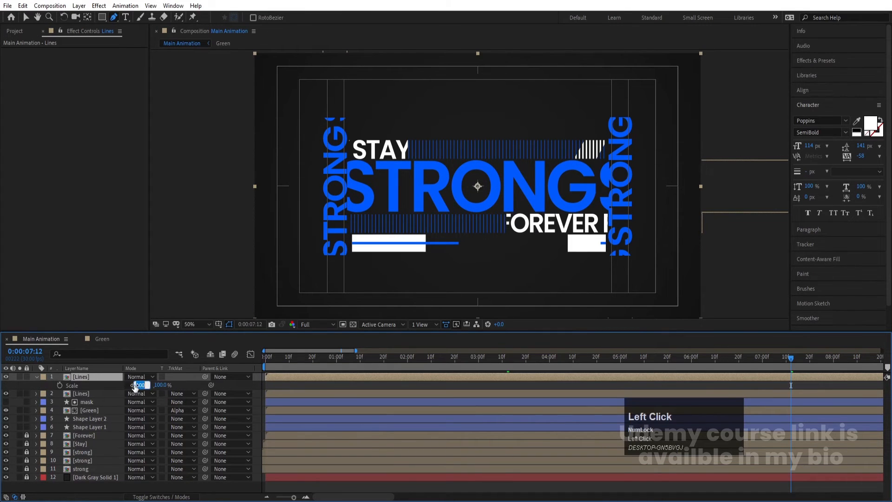
text(-100)
key(Return)
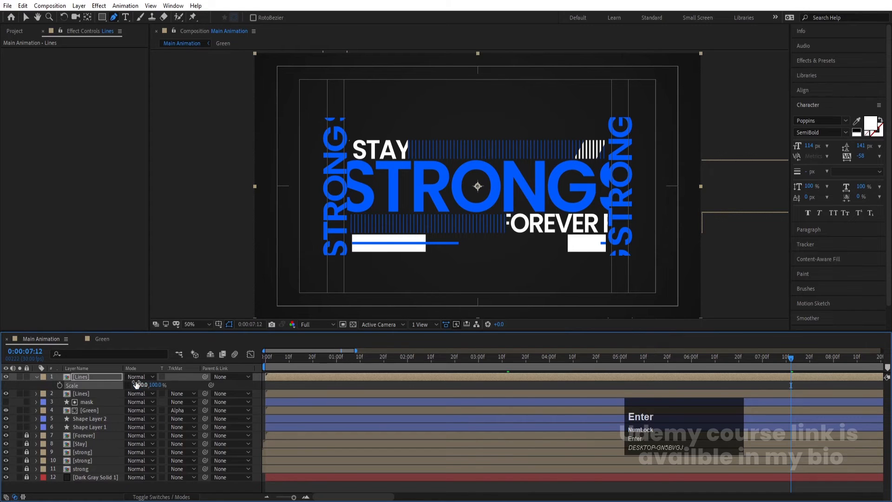
- Move the flipped Lines copy up to Position 960, 76 so it sits above STAY, and preview from the start
key(p)
drag(144, 388, 14, 346)
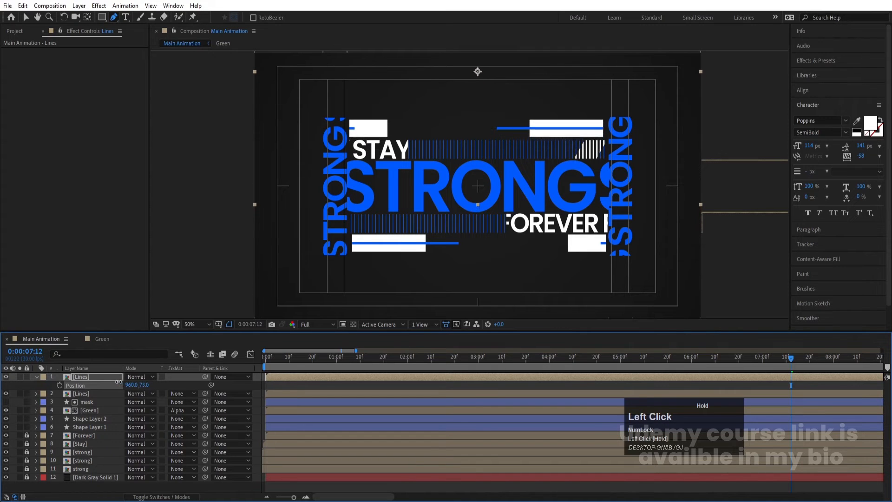
drag(122, 382, 119, 382)
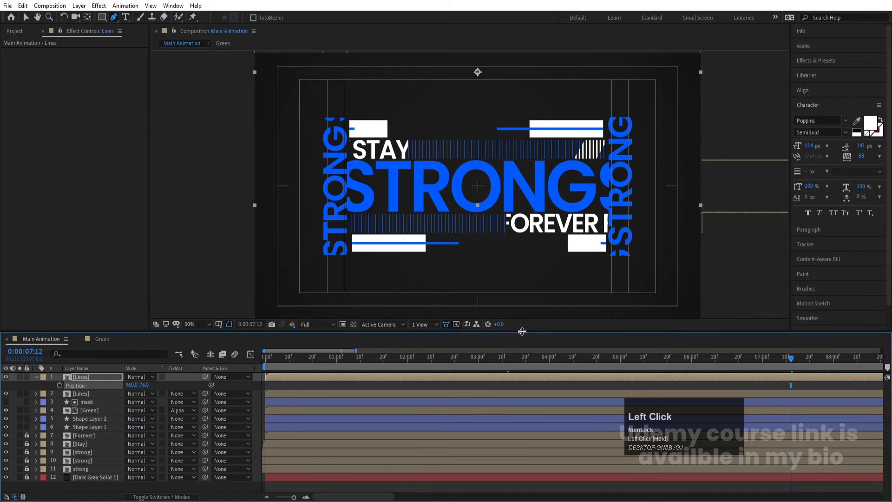
click(263, 356)
key(space)
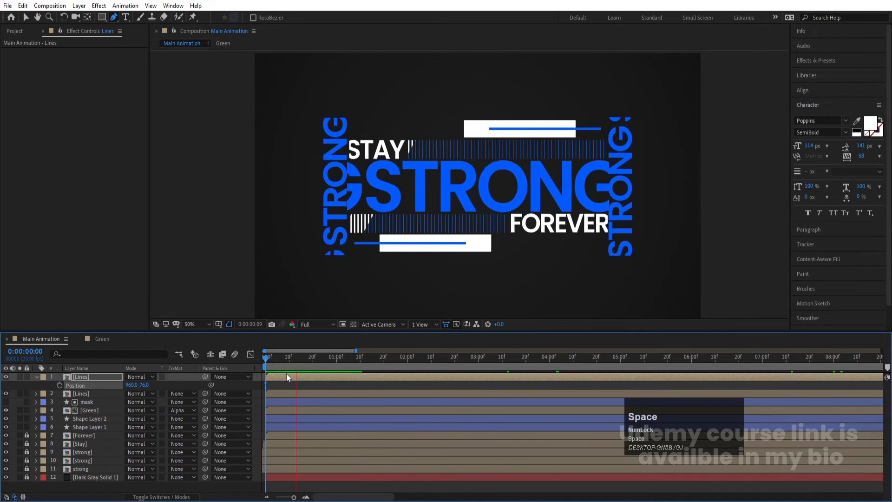
key(space)
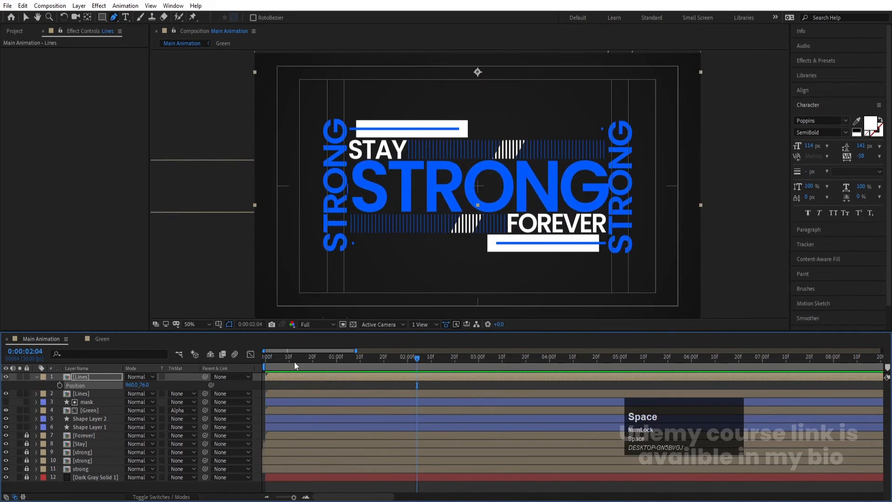
- Offset the upper Lines layer about 20 frames behind the lower one, shift both back so the upper starts at 0, and preview
drag(294, 361, 224, 361)
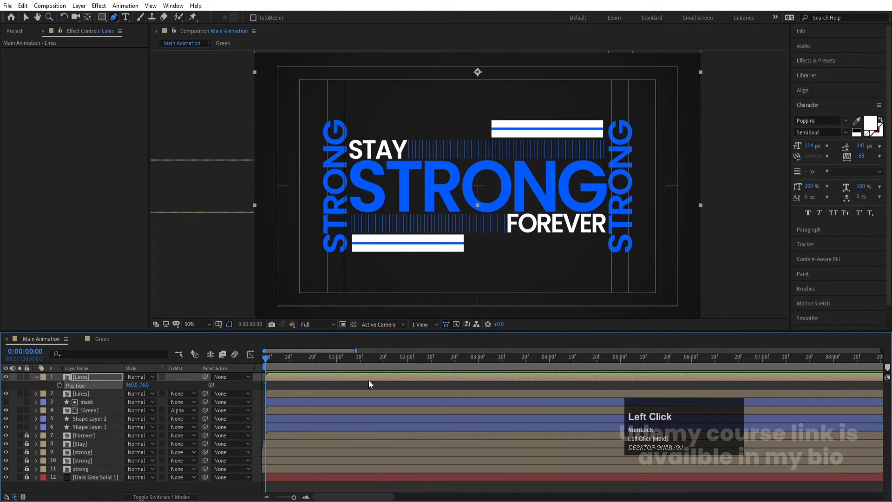
drag(395, 377, 442, 373)
ctrl+click(336, 393)
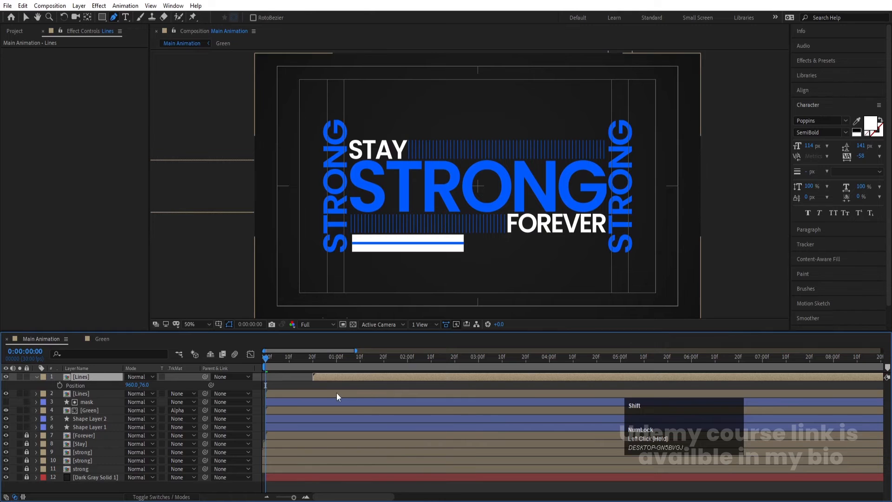
drag(361, 375, 315, 372)
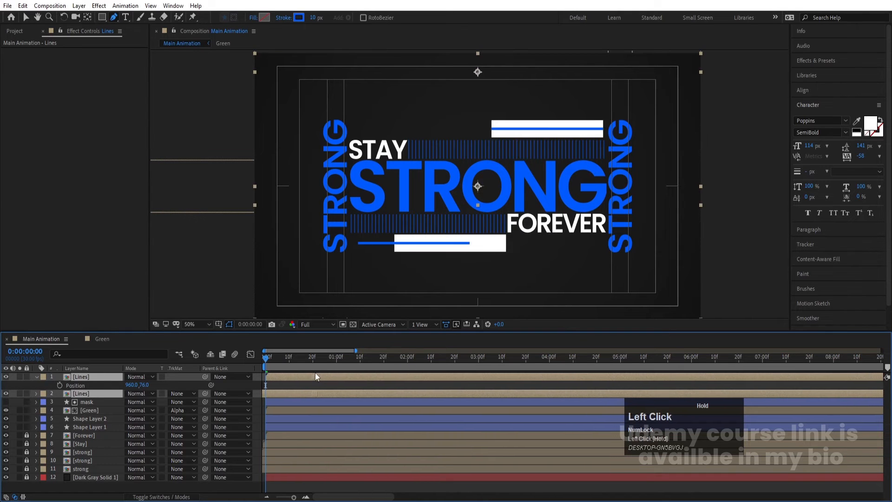
key(space)
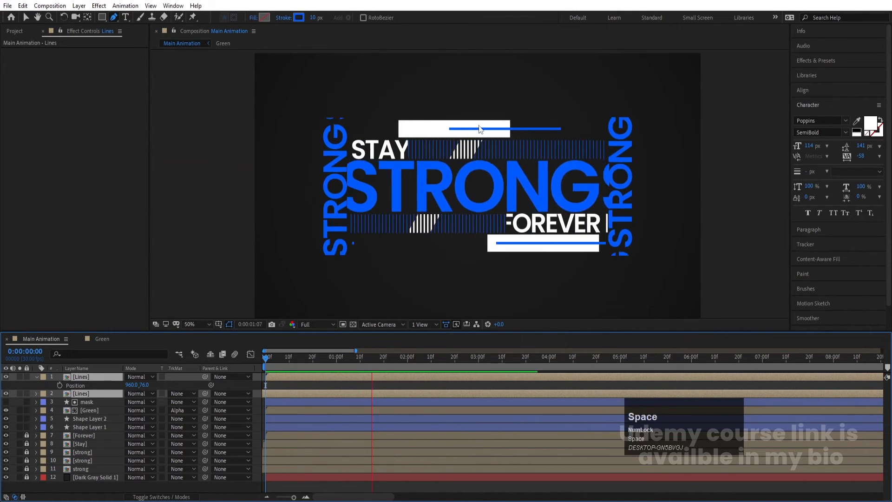
key(space)
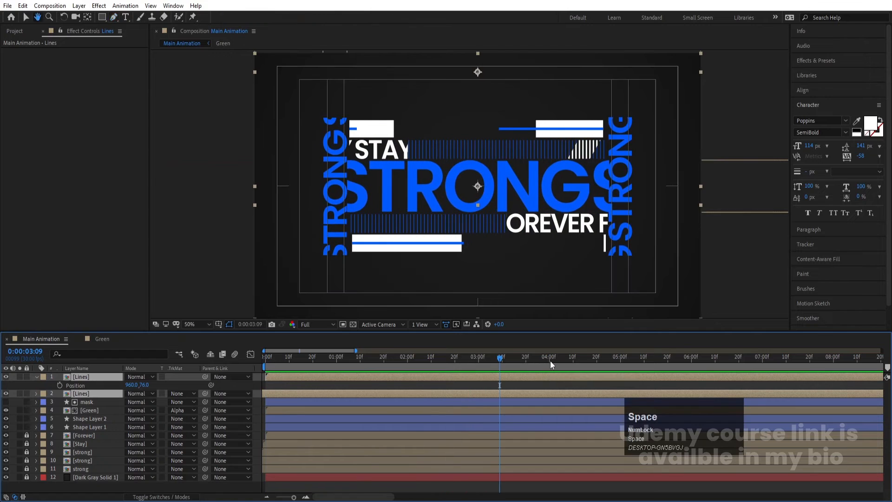
- End the work area at 4 seconds and preview the loop
click(549, 358)
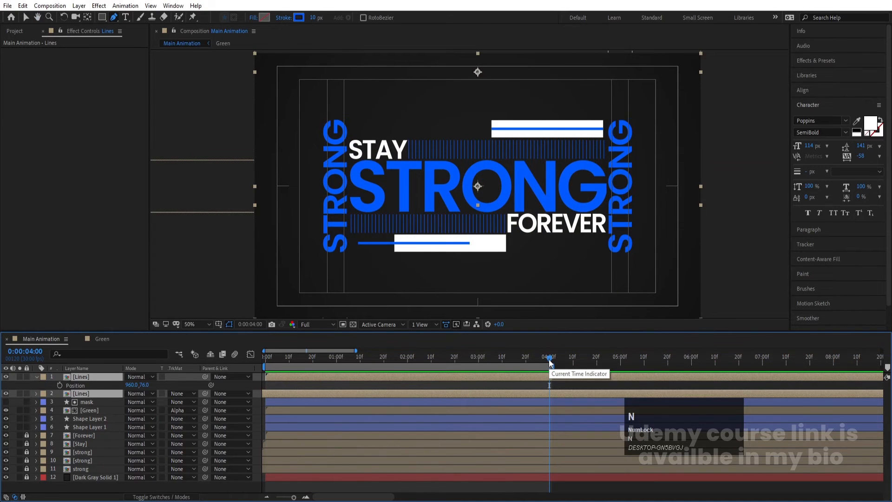
key(space)
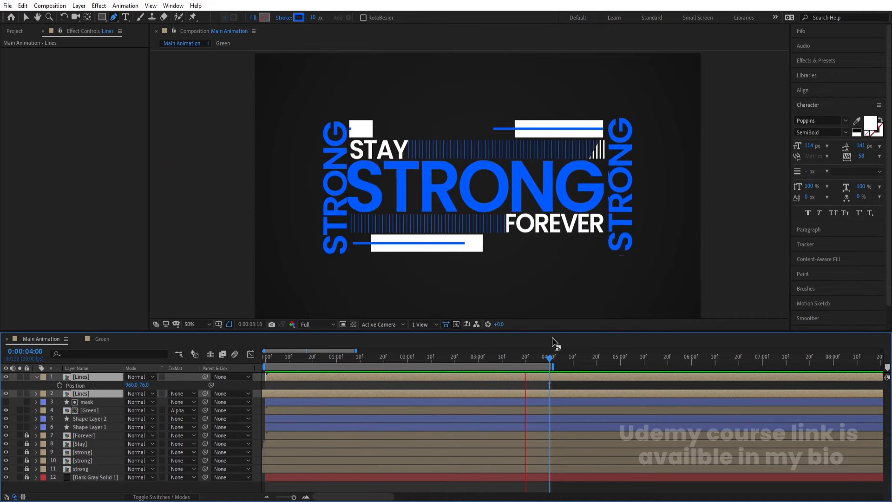
key(space)
click(312, 384)
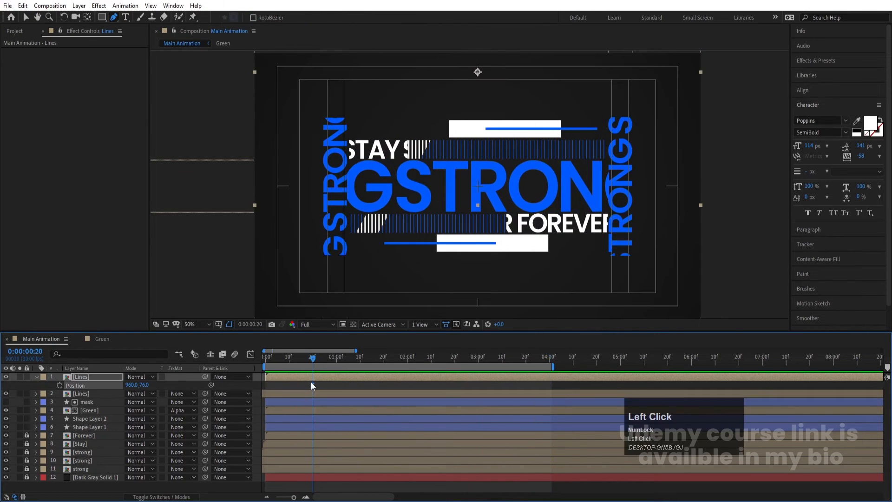
key(space)
click(313, 388)
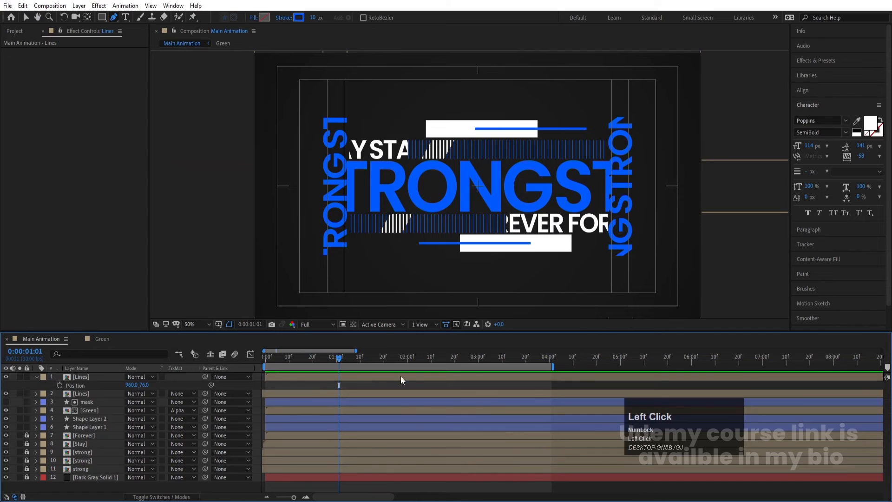
- Unlock the Forever layer, check its text's Position keyframe at 2 seconds inside its composition, and return to Main Animation
click(26, 435)
double_click(71, 433)
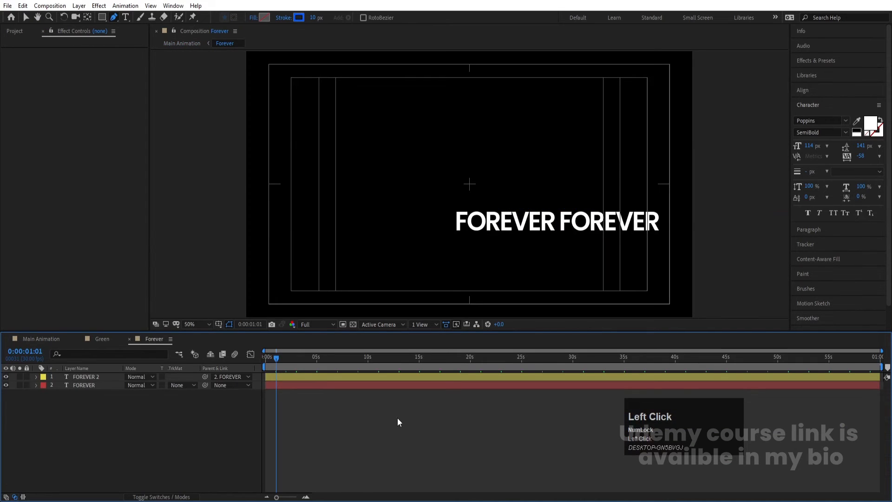
key(u)
key(equal)
key(equal)
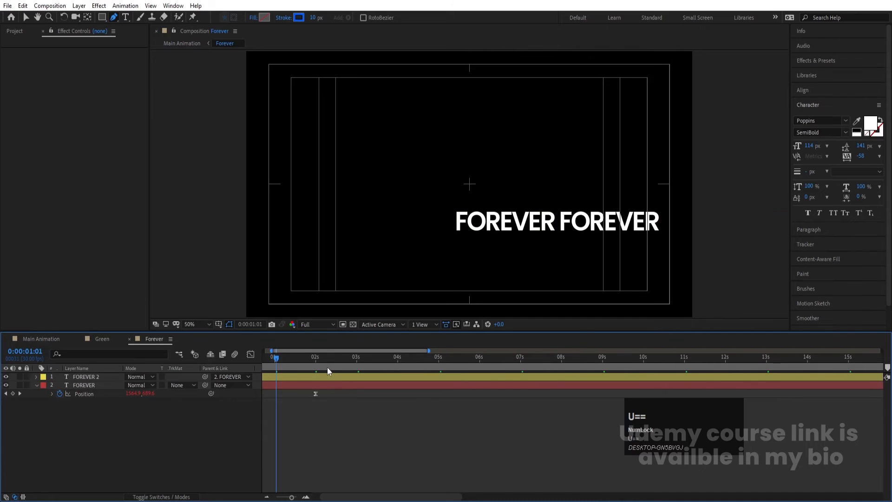
click(315, 358)
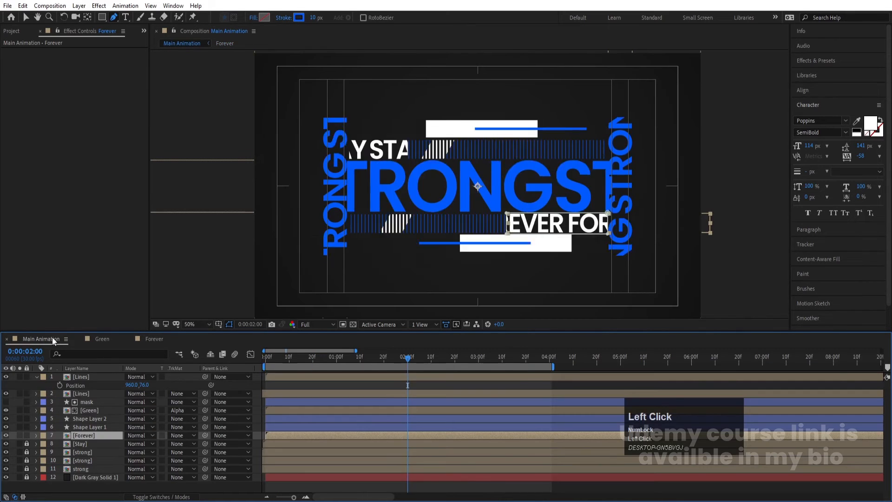
click(52, 338)
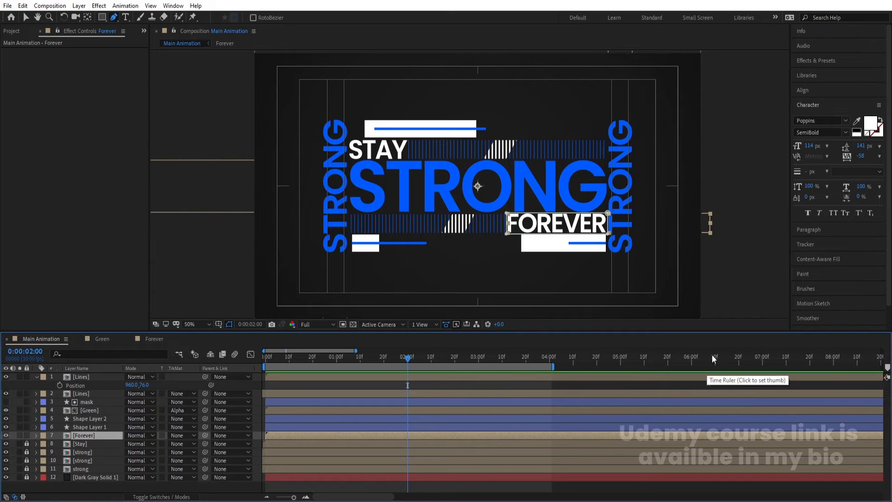
- Unlock the Stay and strong layers and pre-compose everything above the Dark Gray Solid as Text Animation
click(459, 387)
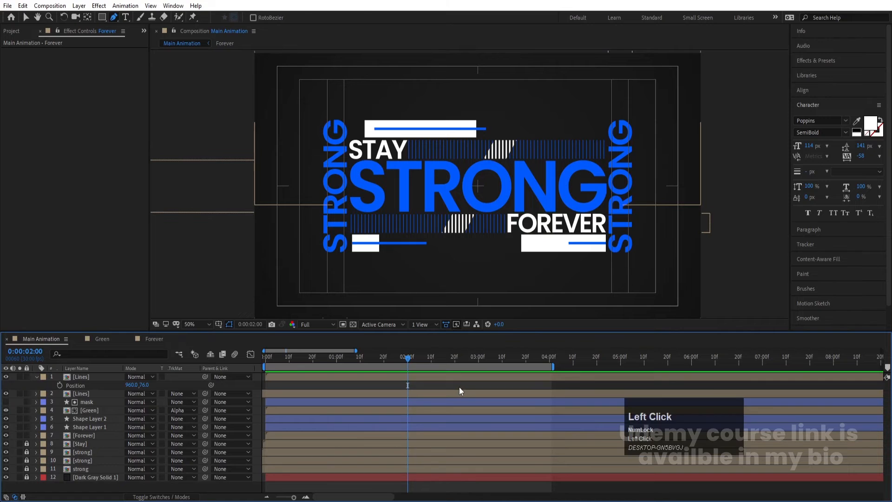
key(u)
key(u)
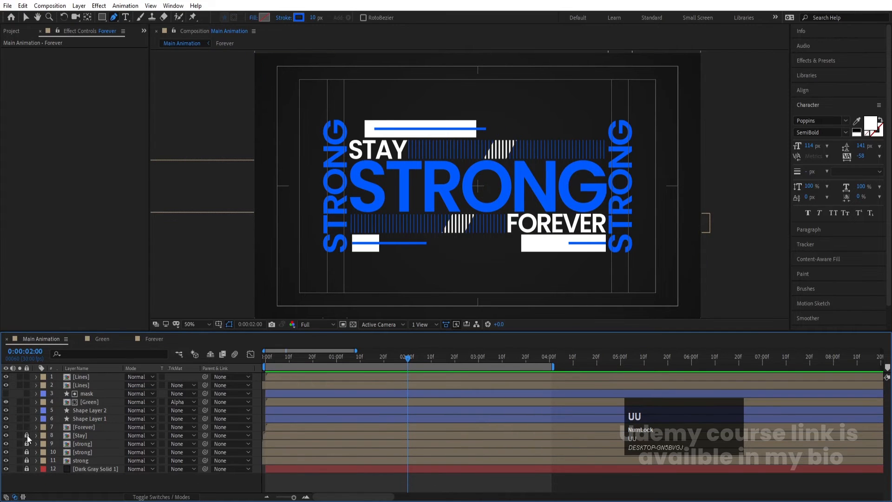
drag(27, 435, 31, 459)
click(80, 460)
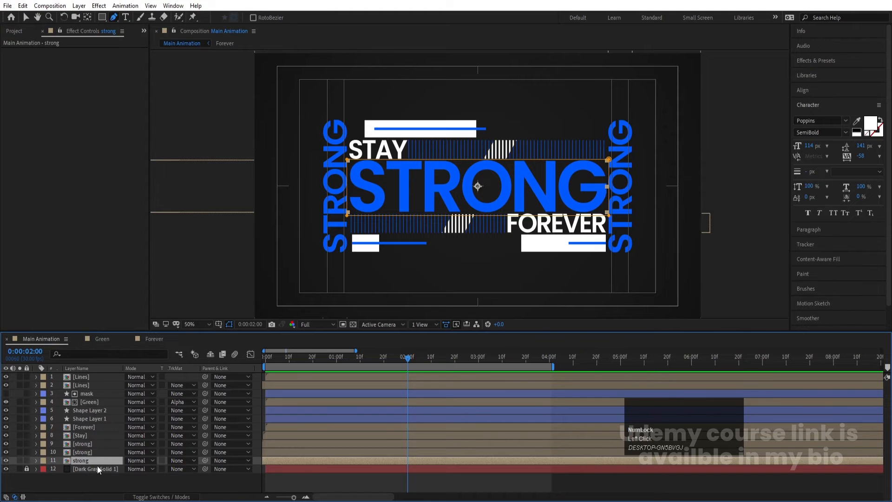
shift+click(86, 379)
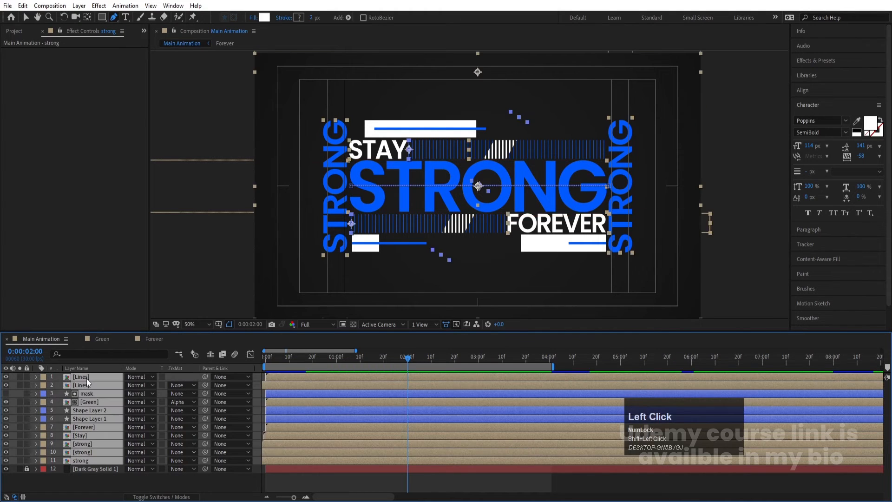
key(ctrl+shift+c)
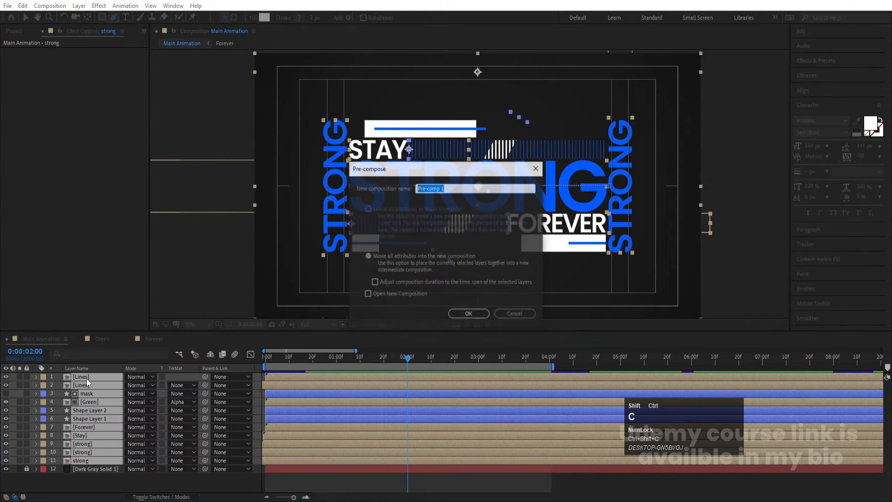
text(Text Animation)
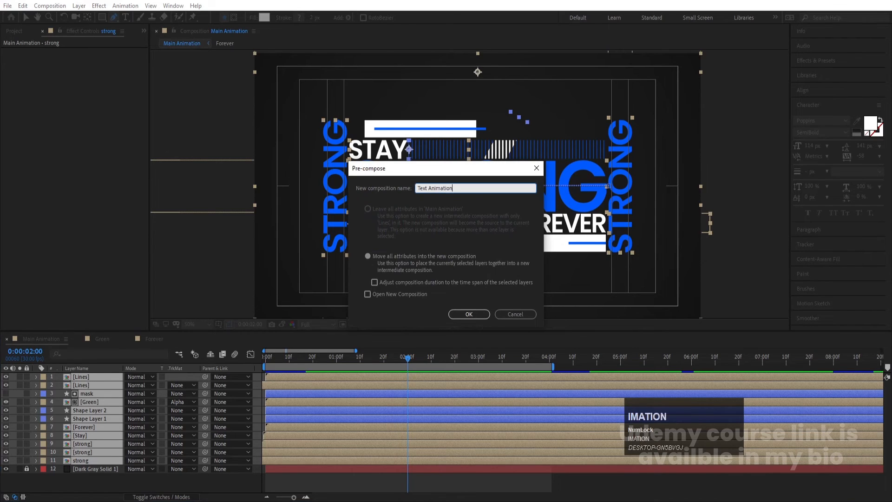
key(Return)
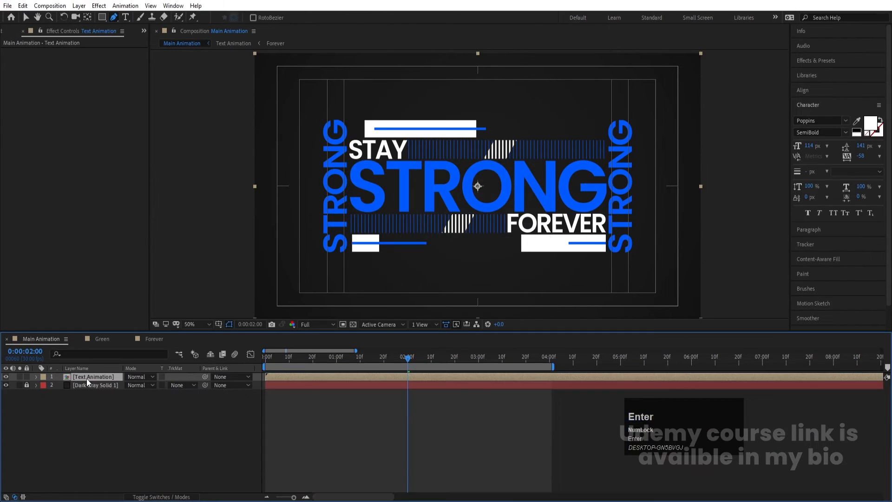
- Crop the Text Animation composition closely around the artwork by reducing its height to 611 px and narrowing its width
double_click(87, 378)
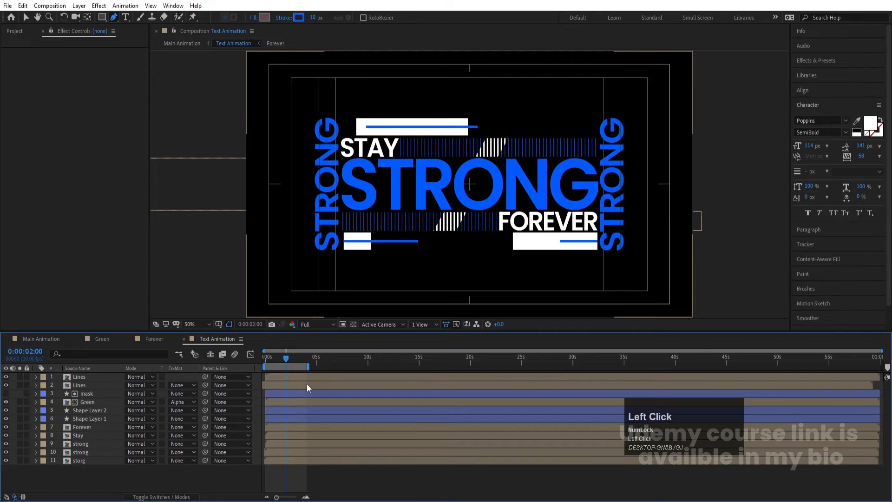
key(ctrl+k)
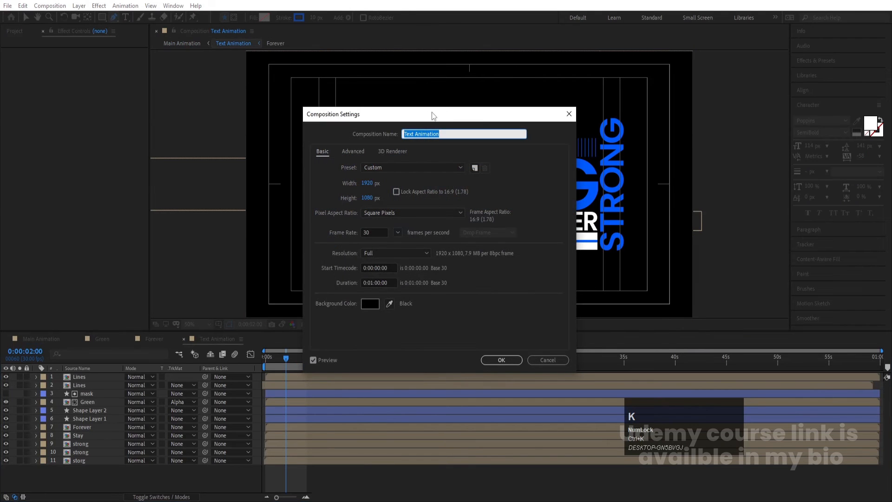
drag(431, 113, 755, 116)
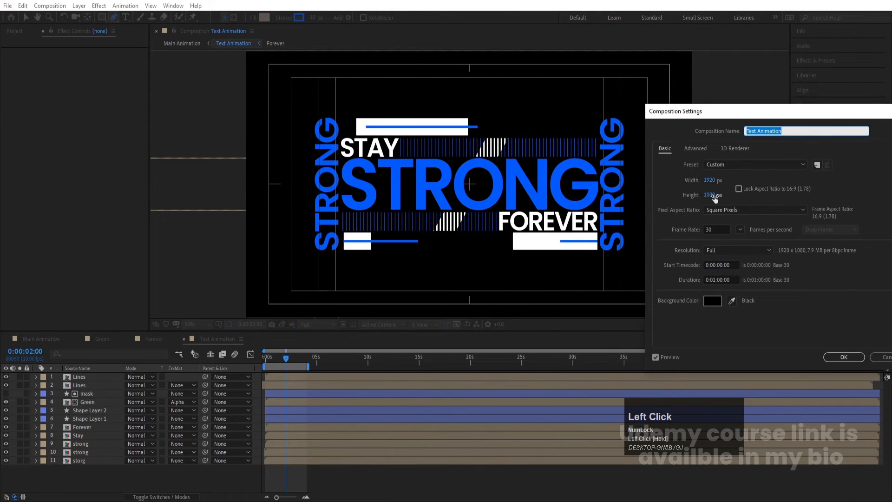
mouse_move(715, 198)
mouse_down()
mouse_move(681, 211)
mouse_move(725, 195)
mouse_up()
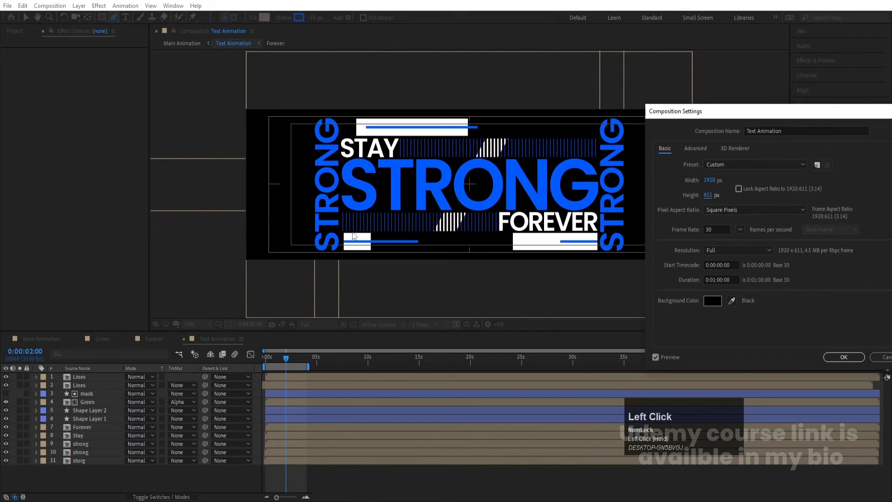
drag(677, 179, 696, 181)
click(835, 361)
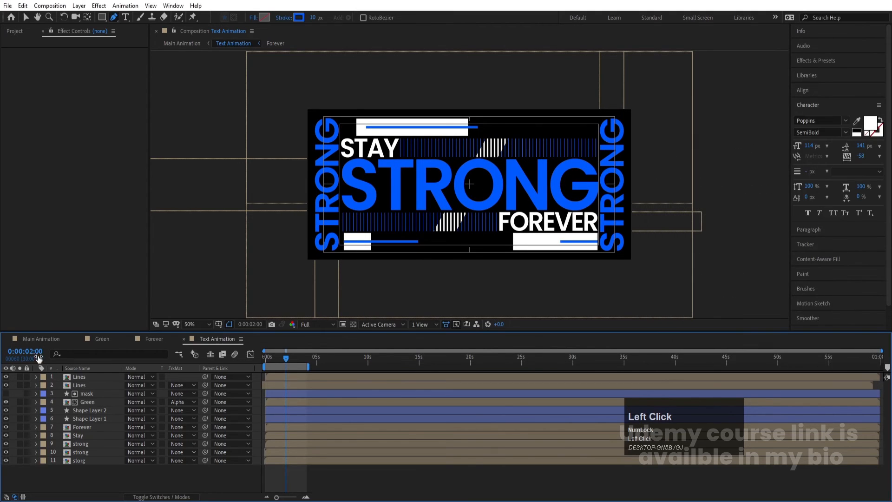
- Return to Main Animation and scale the Text Animation layer to 80%
click(46, 336)
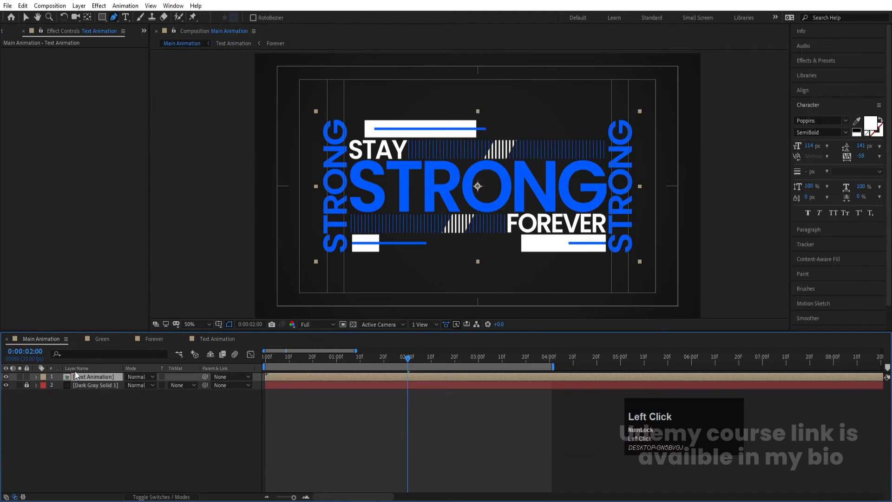
key(s)
drag(138, 384, 129, 383)
- Find the CC RepeTile effect and apply it to the Text Animation layer
click(824, 61)
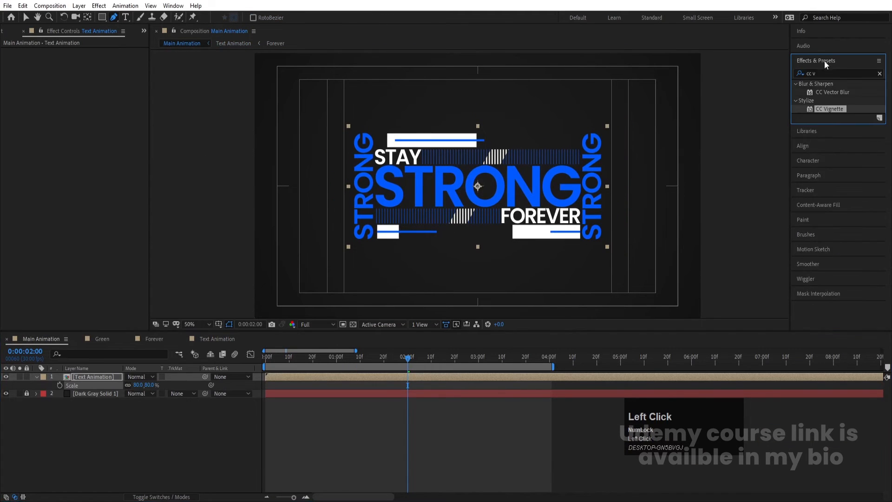
click(828, 72)
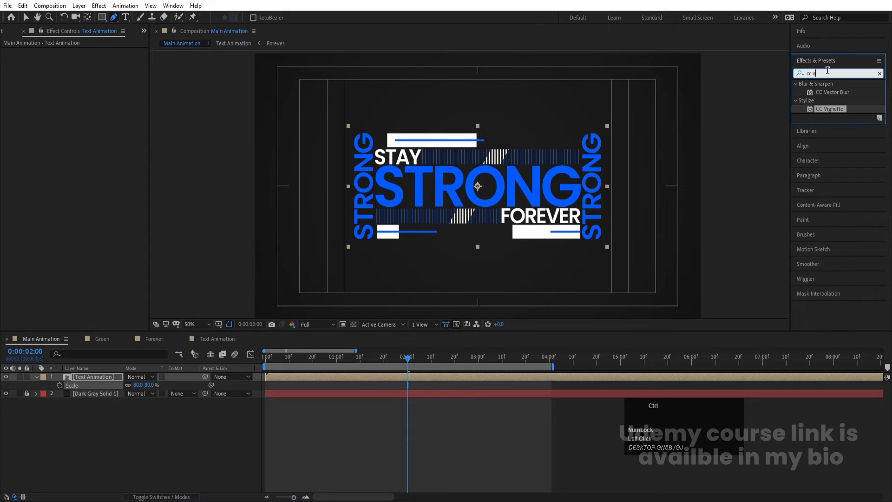
text(cc )
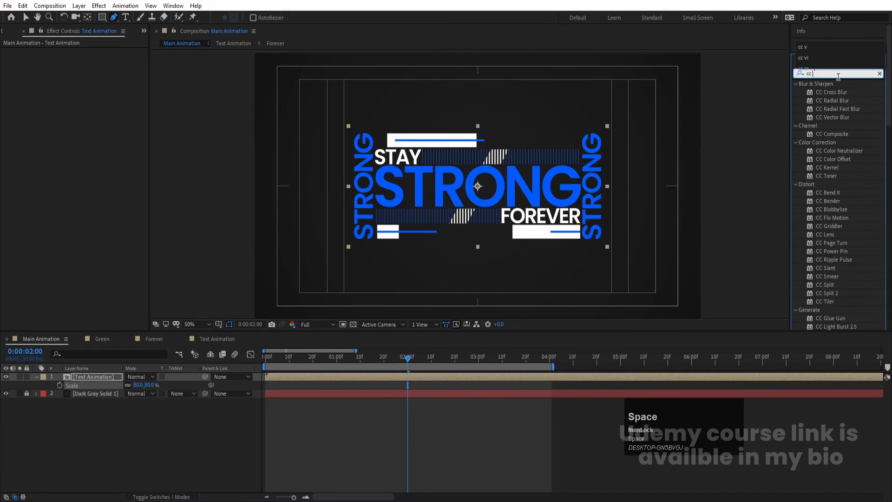
text(re)
double_click(830, 92)
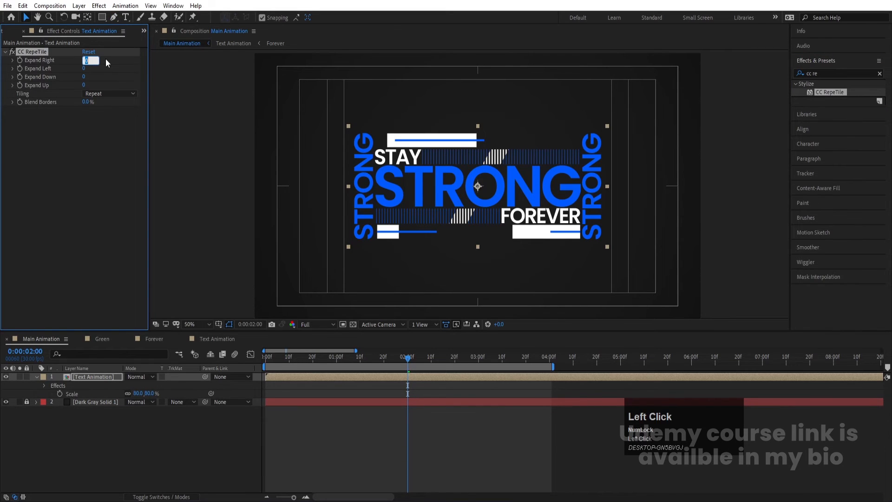
- Set CC RepeTile's Expand Right, Left, Down and Up to 3000 each
text(3000)
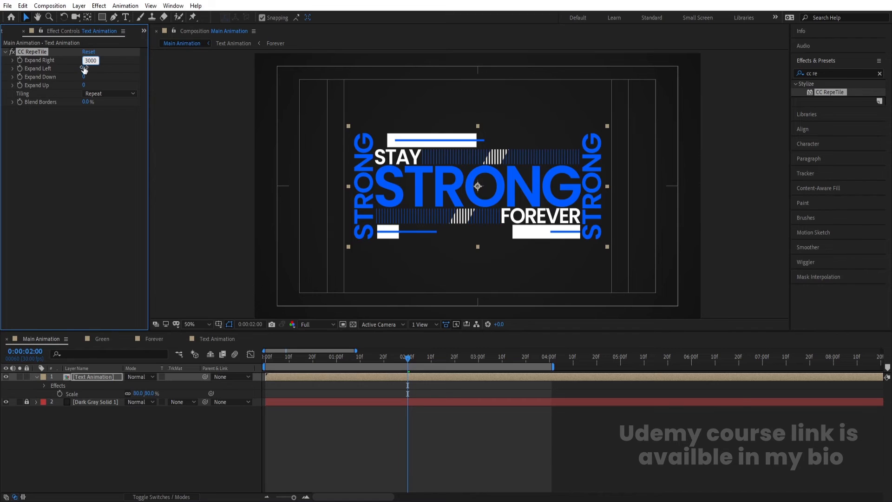
click(84, 69)
text(3000)
click(85, 77)
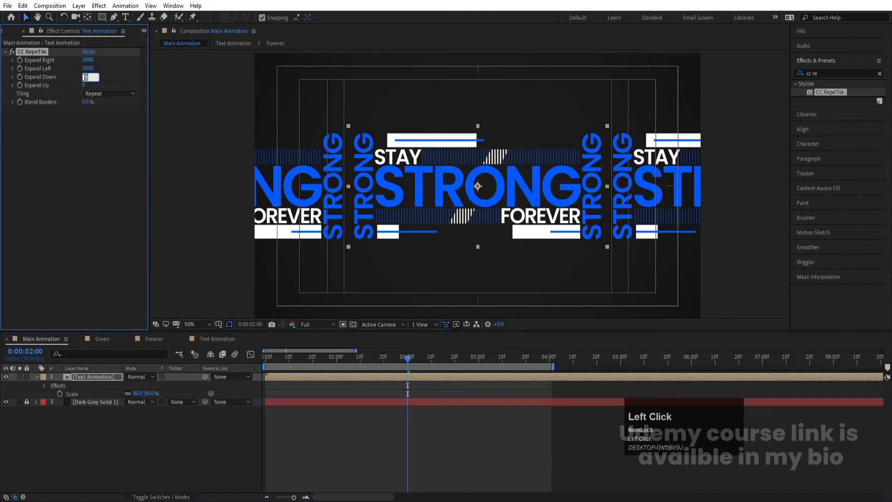
text(3000)
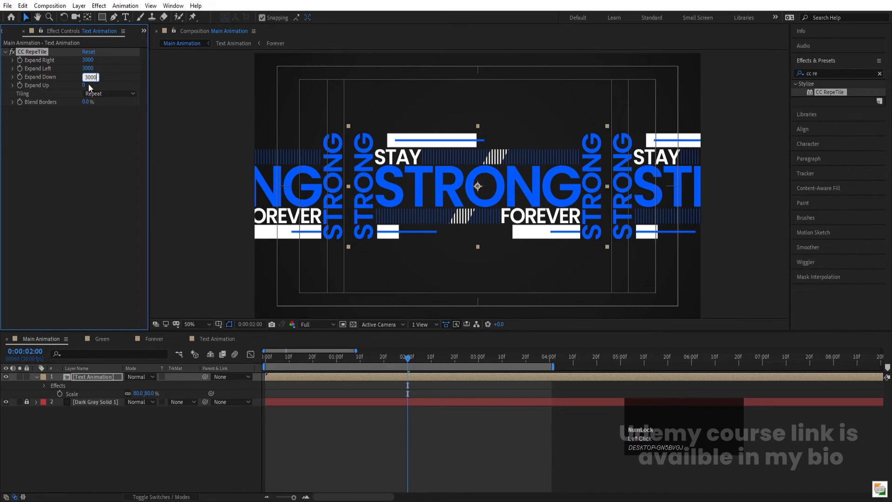
click(85, 85)
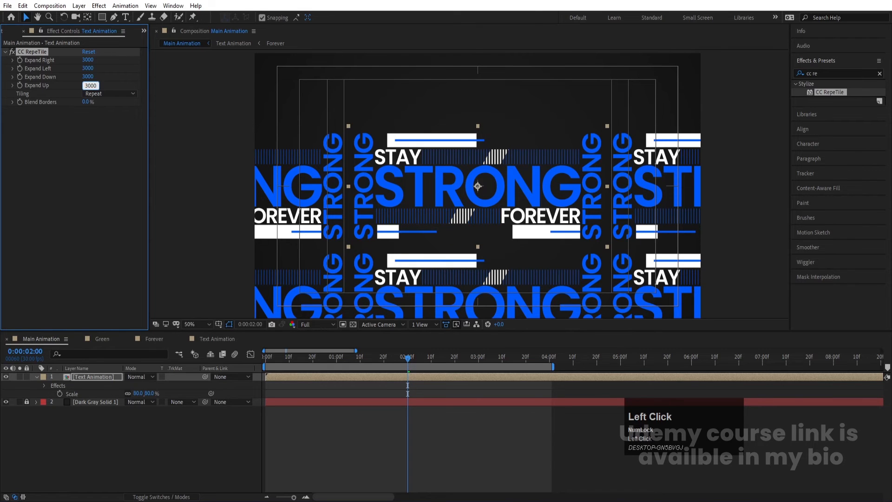
key(Return)
- At 0 seconds, show the rulers and place a vertical guide at the near edge of the central tile's first vertical STRONG
drag(289, 356, 85, 380)
key(ctrl+r)
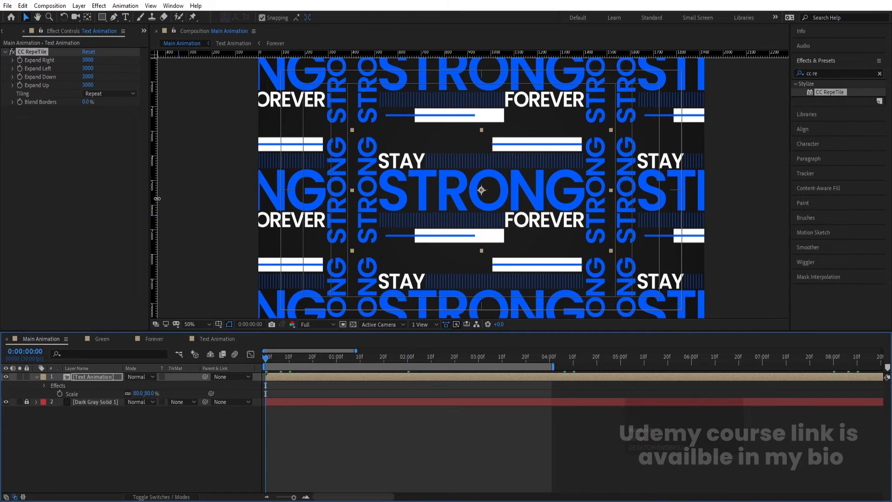
drag(157, 198, 357, 197)
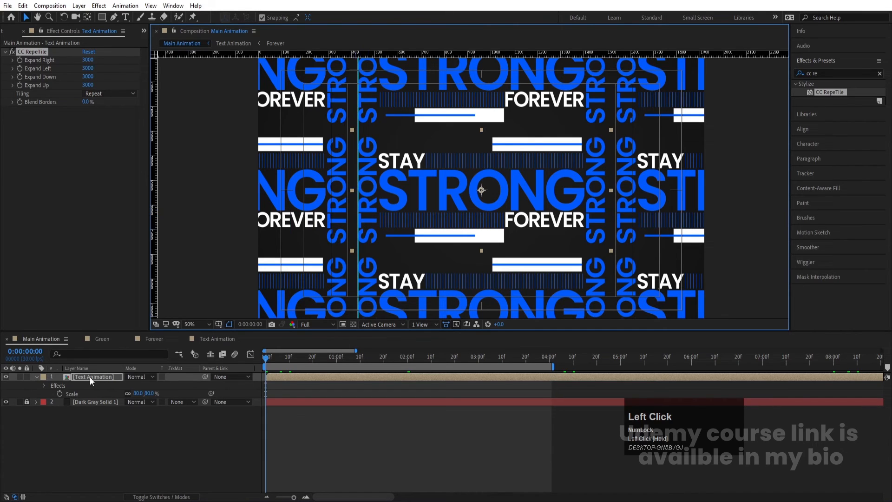
- Keyframe the Text Animation layer's Position at 0 seconds and end the work area at 8 seconds
key(p)
click(60, 385)
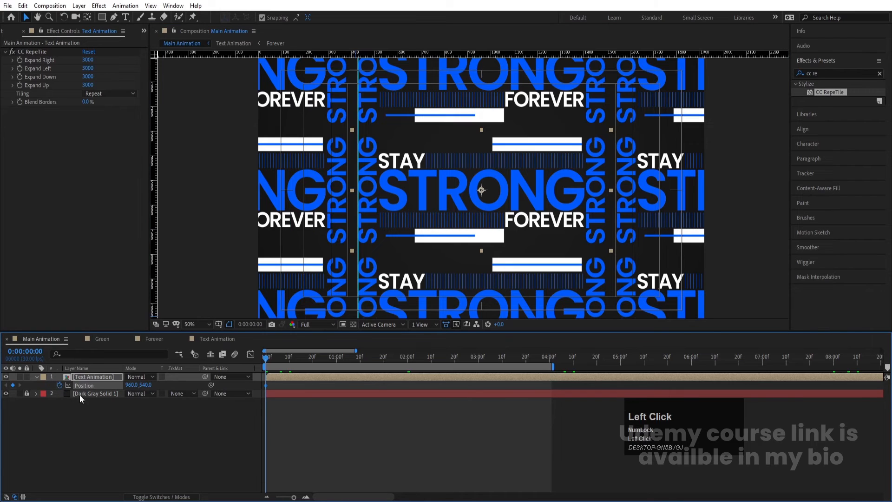
key(minus)
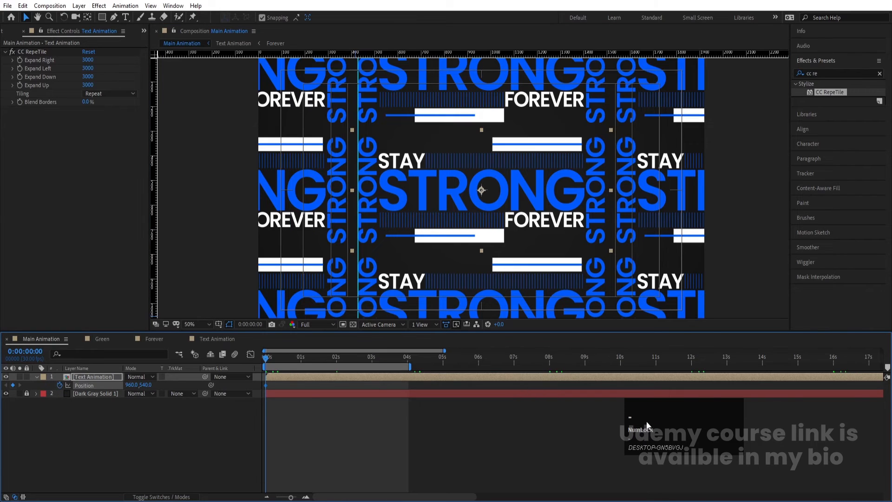
click(549, 357)
key(n)
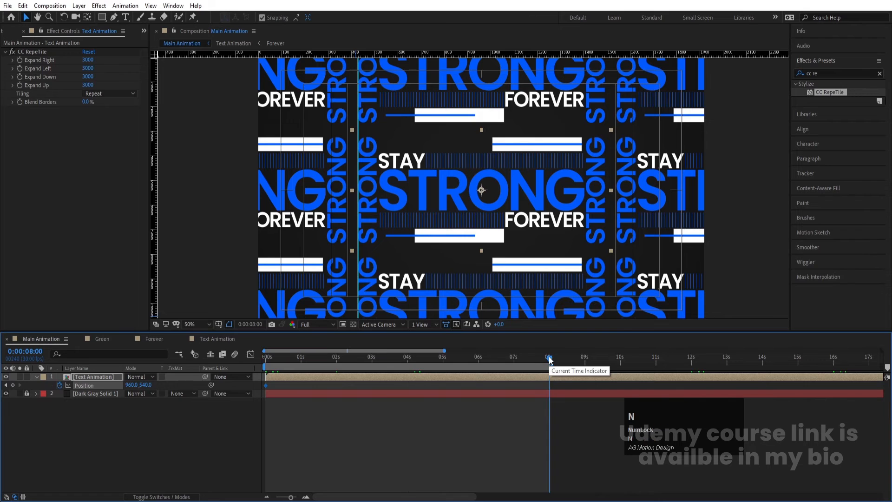
- At 8 seconds, move the tiled layer left to Position -153.2, 540 so a vertical STRONG aligns with the guide
drag(572, 180, 317, 185)
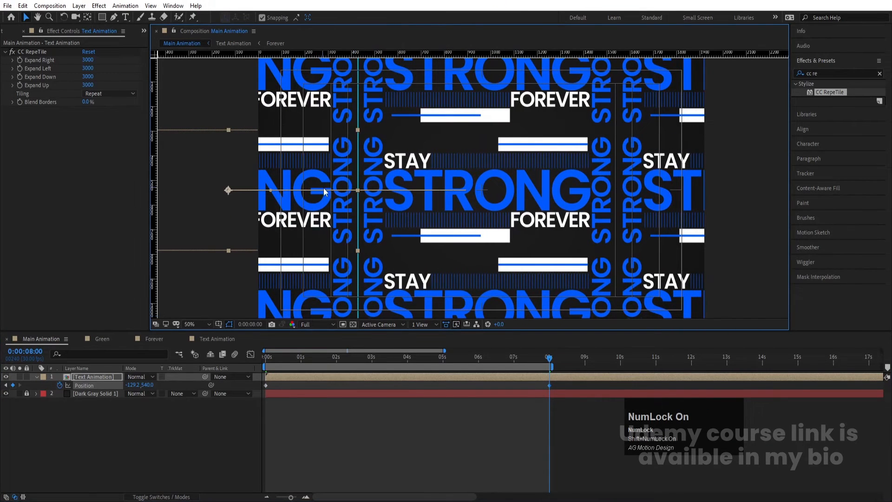
key(Left)
key(Left)
key(Left)
key(Left)
key(Left)
key(Left)
key(Left)
key(Left)
key(Left)
key(Left)
key(Left)
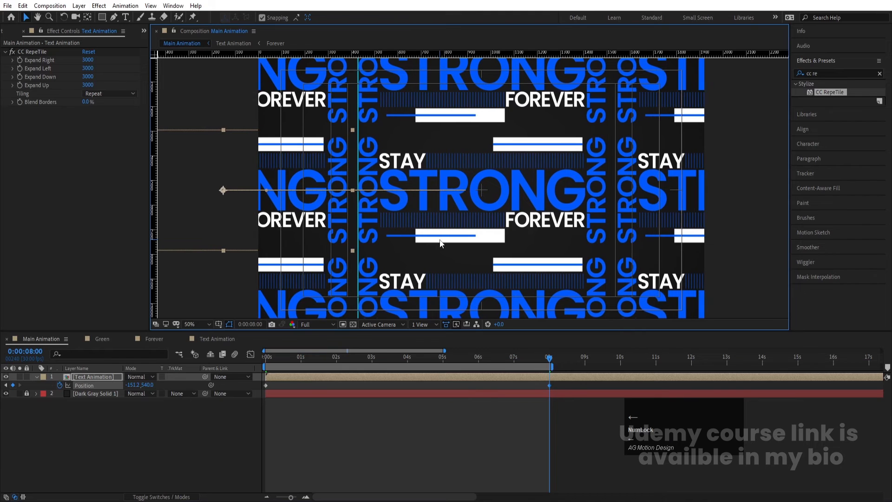
key(Left)
- Preview the sideways movement of the tiled pattern and check the end of its 8-second loop
key(space)
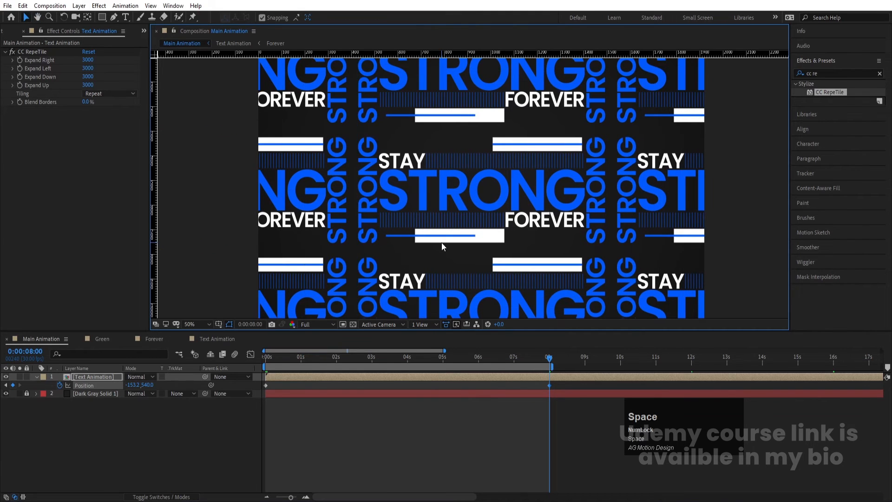
key(space)
click(545, 359)
key(space)
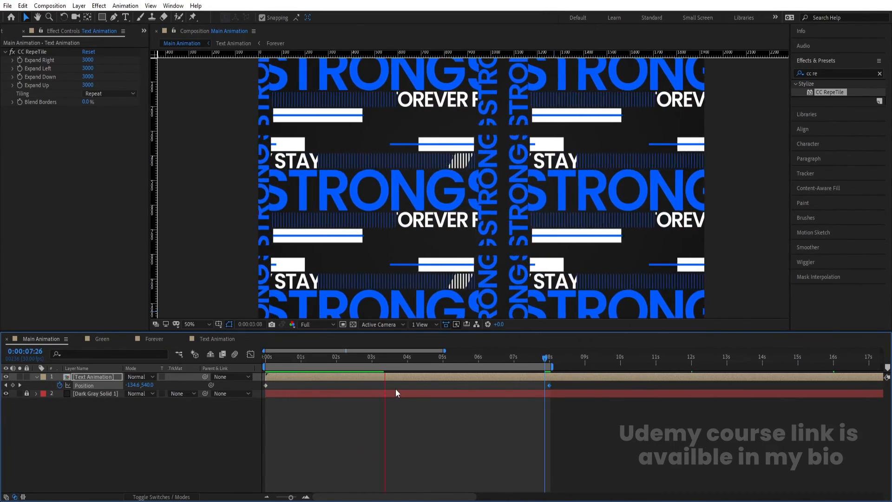
key(space)
- Move the 8-second Position keyframe further left to -1267.2, 540, matching the pattern to the guide, and preview the faster movement
key(k)
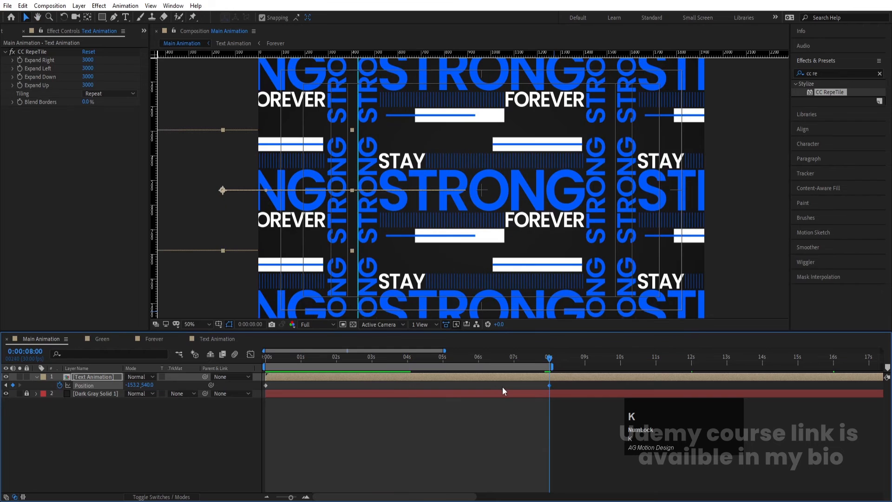
drag(135, 385, 19, 357)
drag(257, 206, 71, 212)
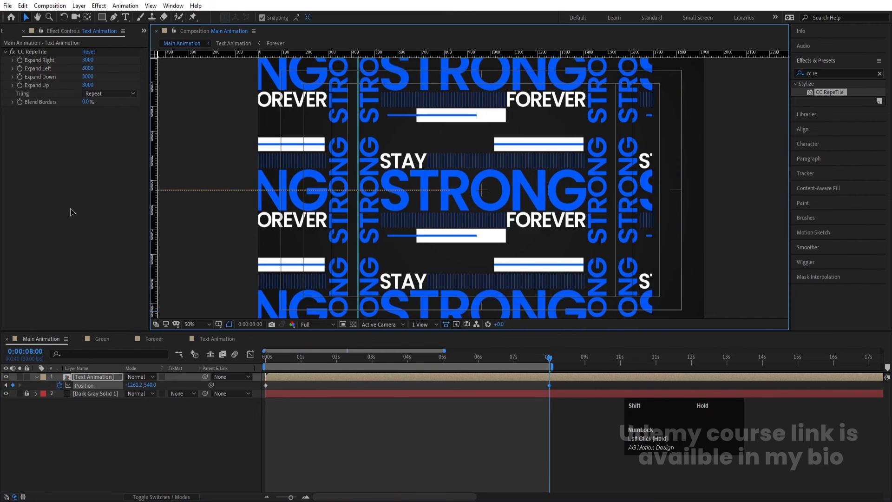
key(Left)
key(Left)
key(Left)
key(Left)
key(Left)
key(Left)
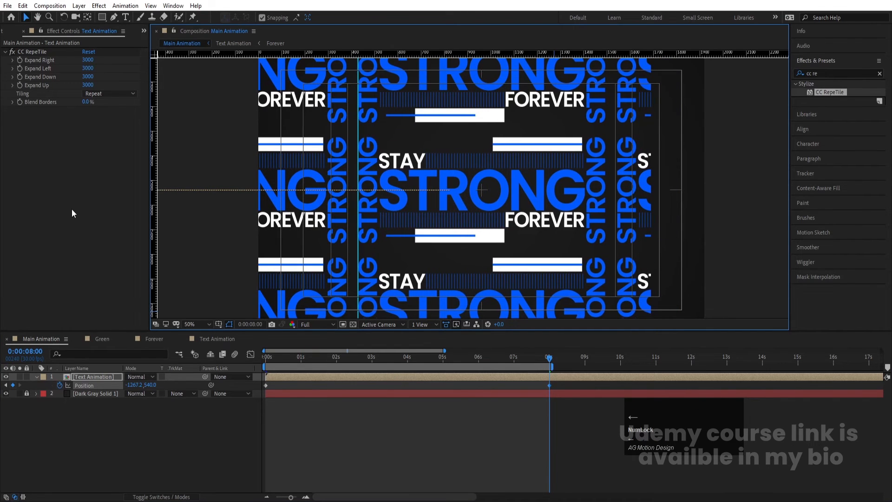
key(space)
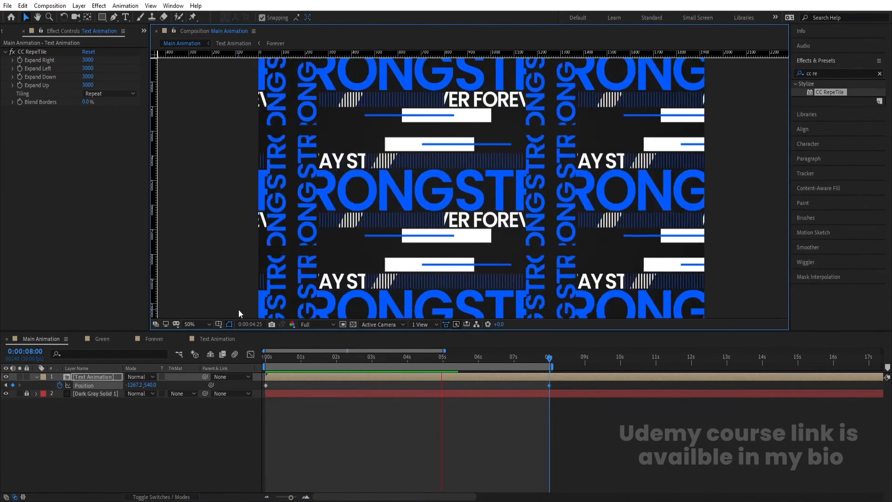
key(space)
- Add a null object to the Main Animation composition and parent the Text Animation layer to it
click(255, 429)
right_click(254, 430)
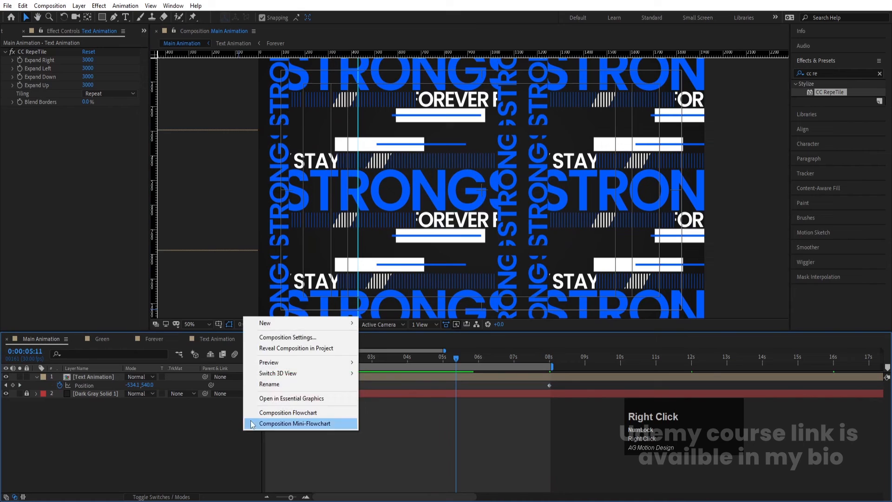
click(274, 323)
click(409, 383)
click(75, 384)
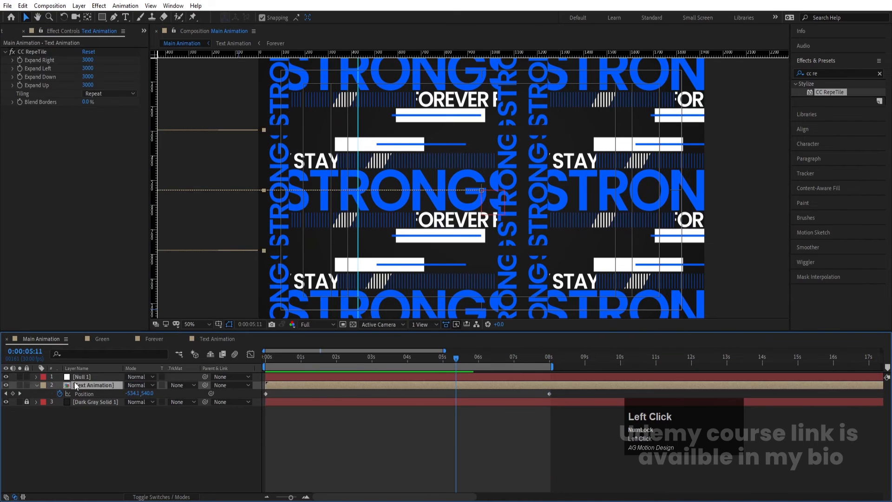
drag(205, 387, 88, 377)
- Rotate the null to -14° to tilt the tiled pattern and preview the movement from the start
click(89, 377)
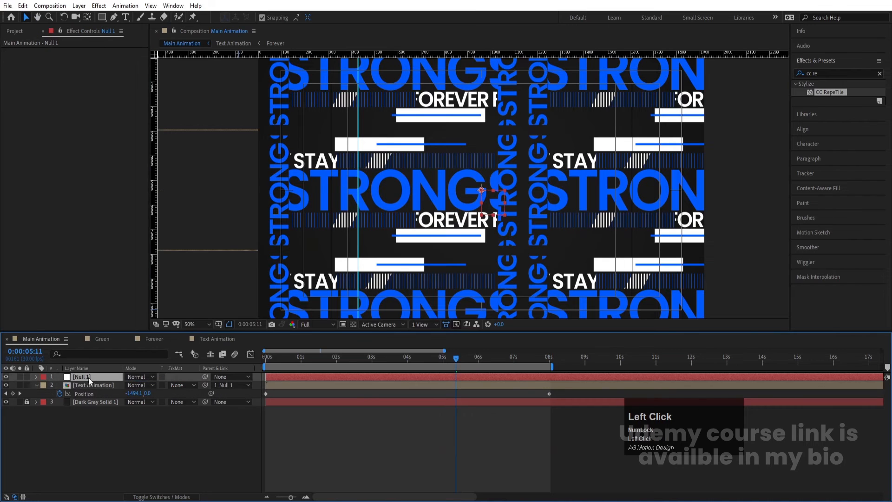
key(r)
drag(132, 385, 131, 386)
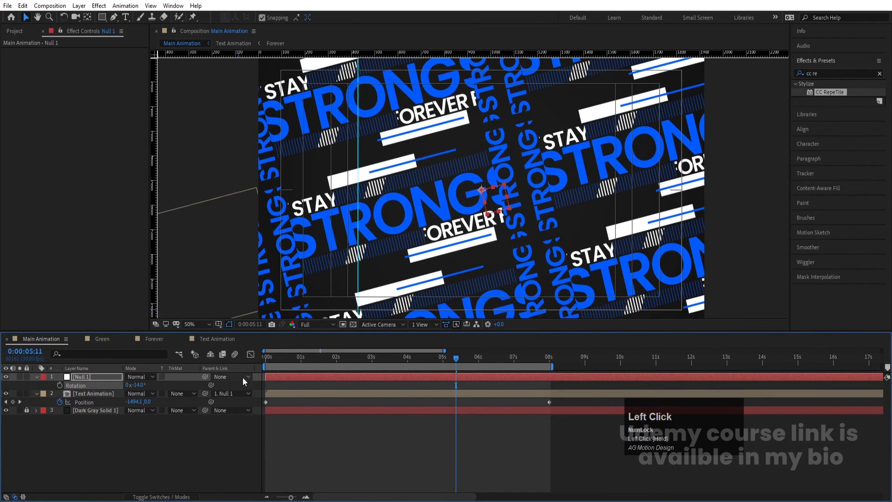
click(319, 363)
key(space)
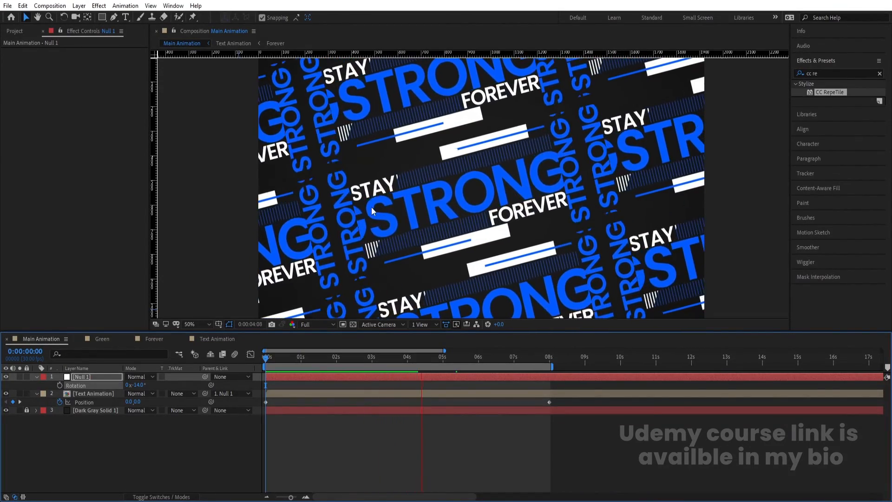
key(space)
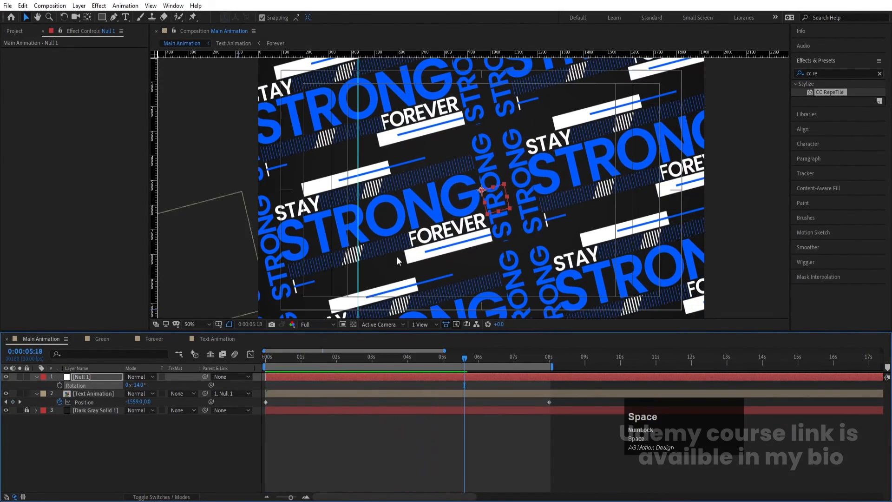
- At 0 seconds, scale the null down to 86%
drag(283, 357, 266, 357)
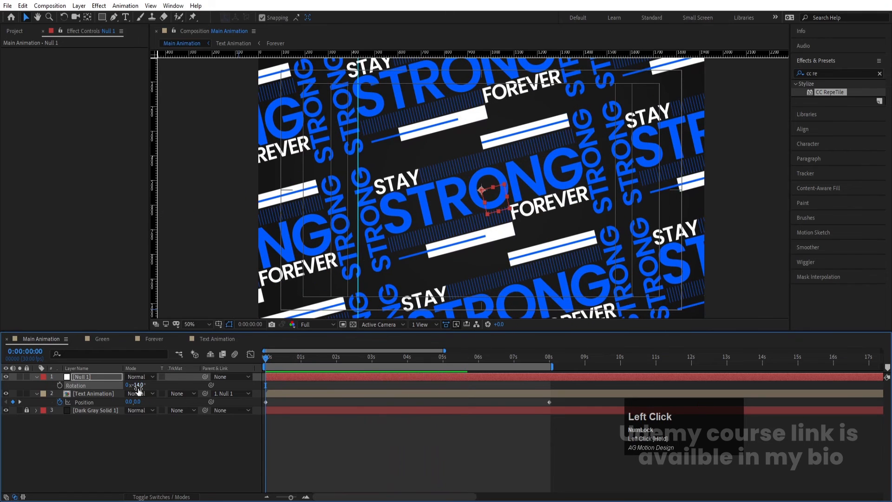
key(s)
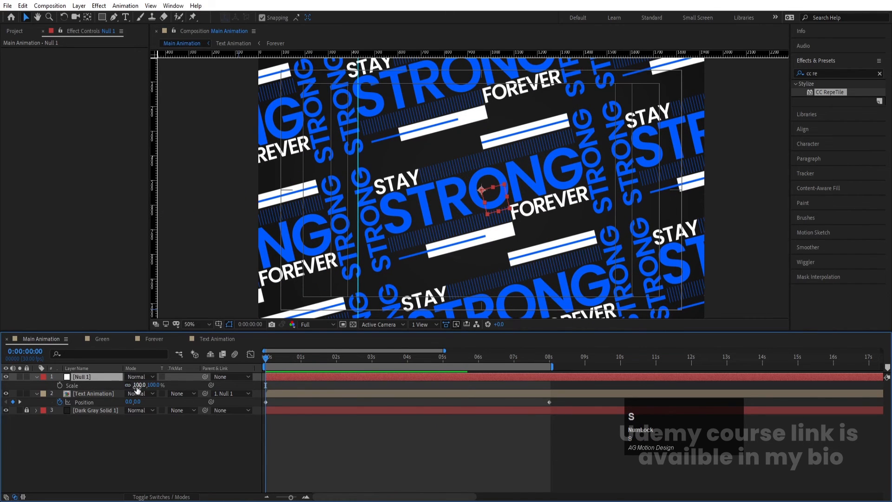
drag(138, 385, 131, 385)
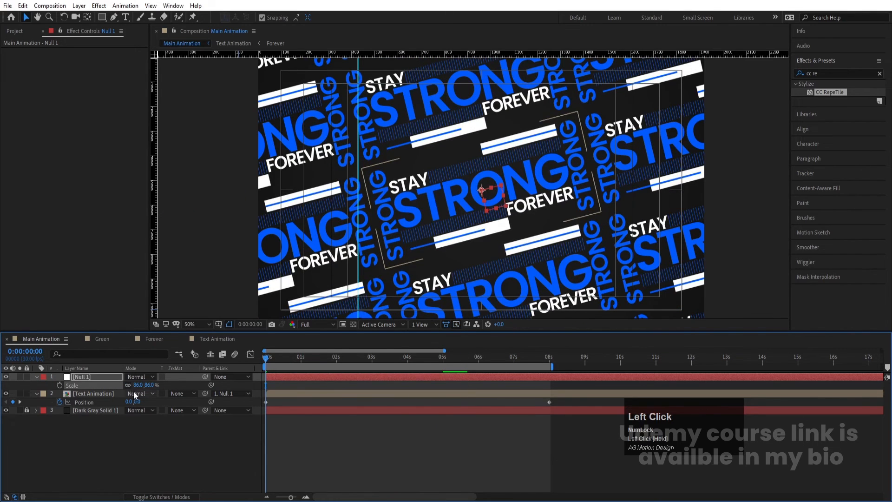
- Time-reverse the Text Animation layer's two Position keyframes and preview the reversed scroll
click(96, 403)
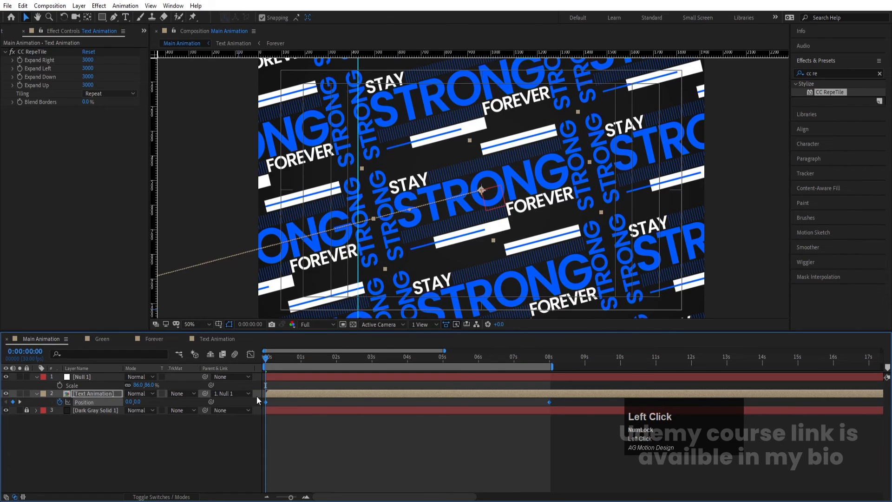
right_click(266, 401)
mouse_move(273, 397)
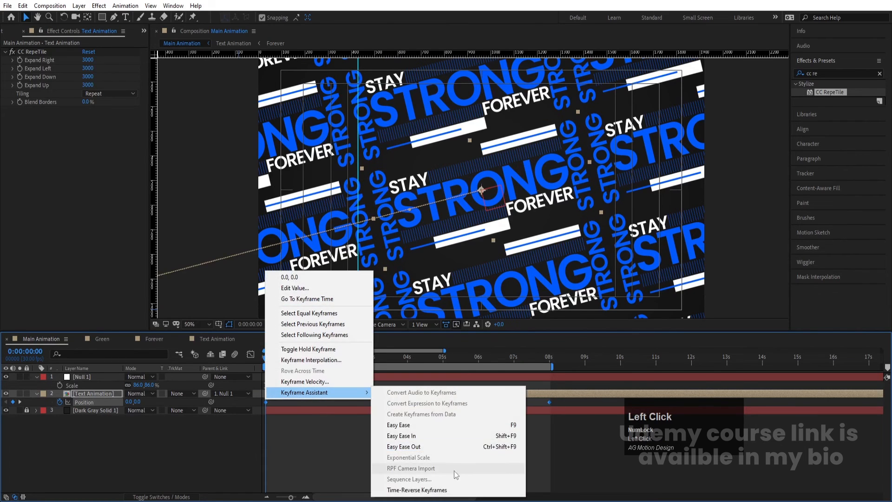
click(416, 489)
key(space)
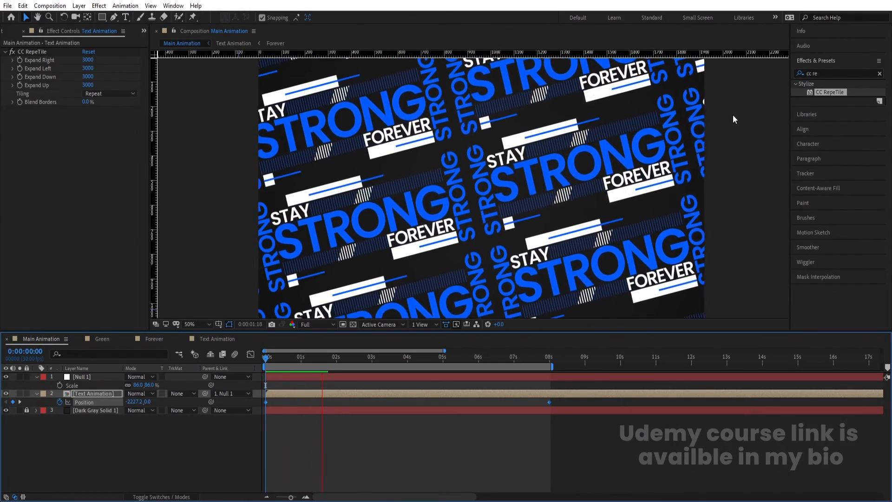
key(space)
- Raise CC RepeTile's Expand Right to 3658 so the pattern fills the frame at 0 seconds, and preview the loop
drag(292, 355, 204, 370)
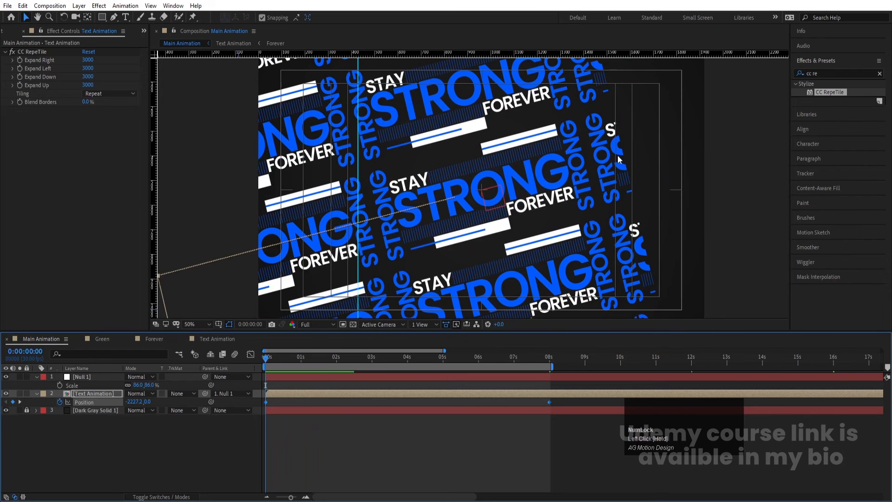
drag(88, 68, 283, 35)
key(ctrl+z)
drag(354, 17, 358, 17)
key(space)
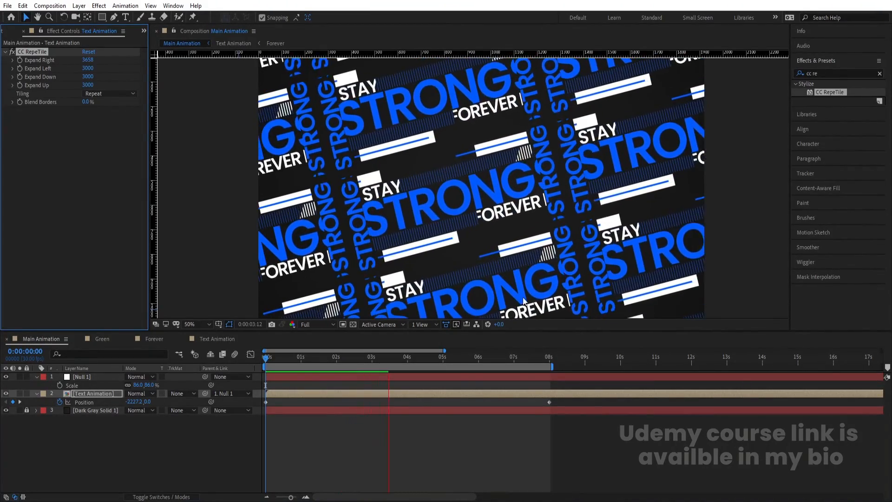
key(space)
key(space)
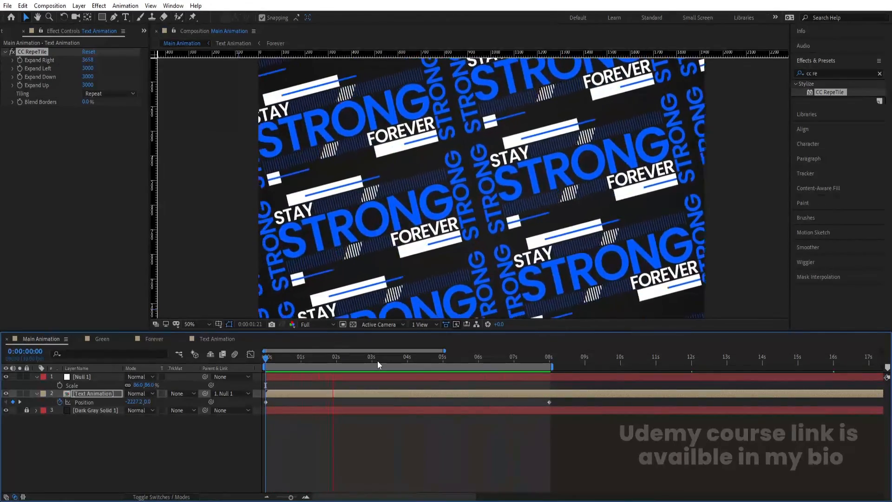
key(space)
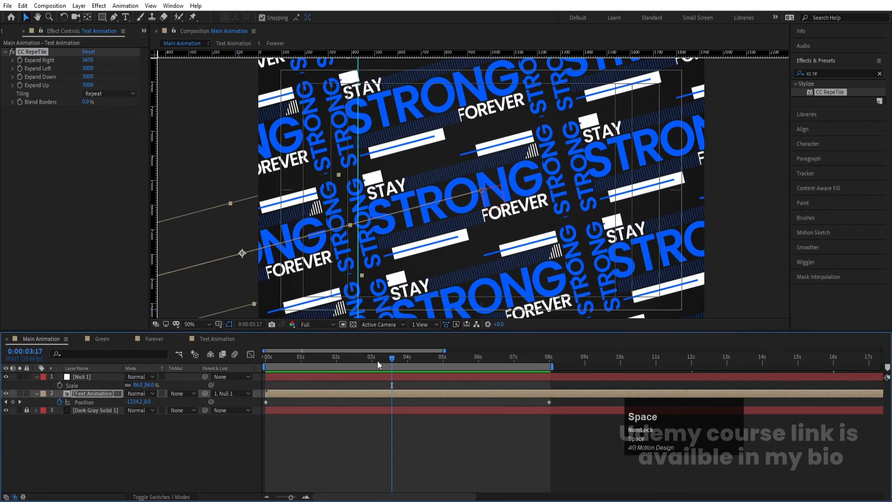
- Try the Brick tiling mode in the Text Animation layer's CC RepeTile effect and preview it
click(287, 393)
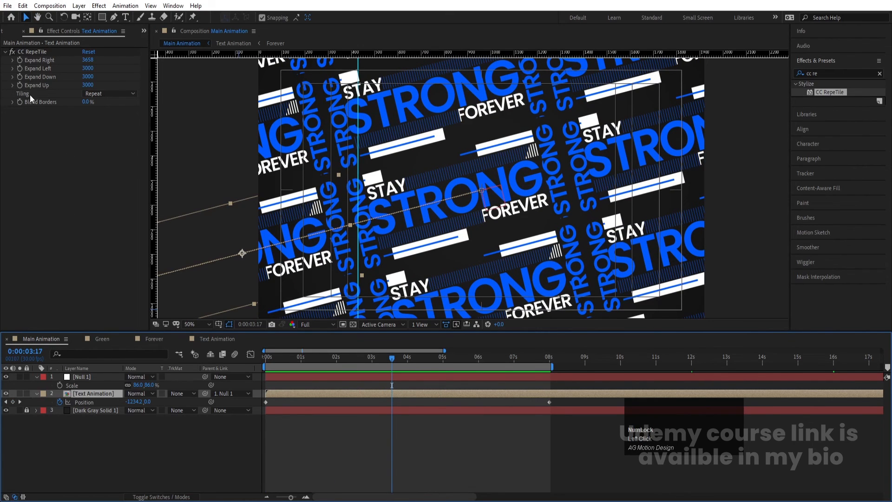
click(95, 94)
click(105, 270)
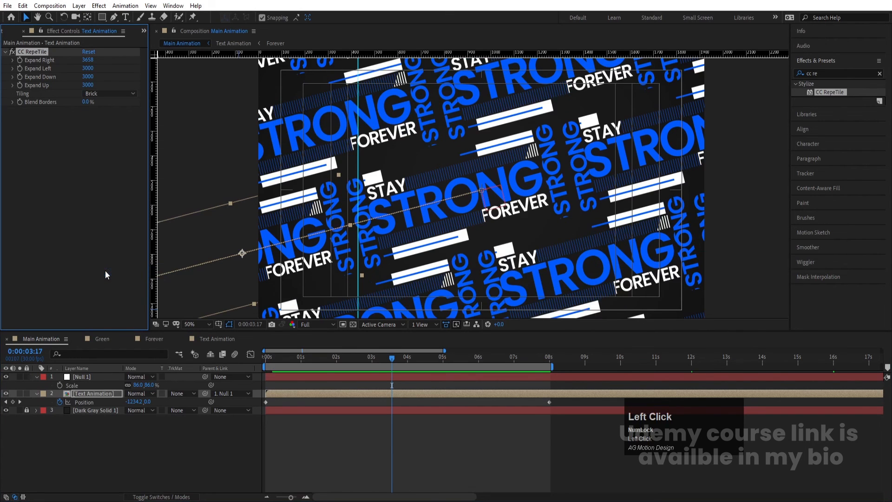
key(space)
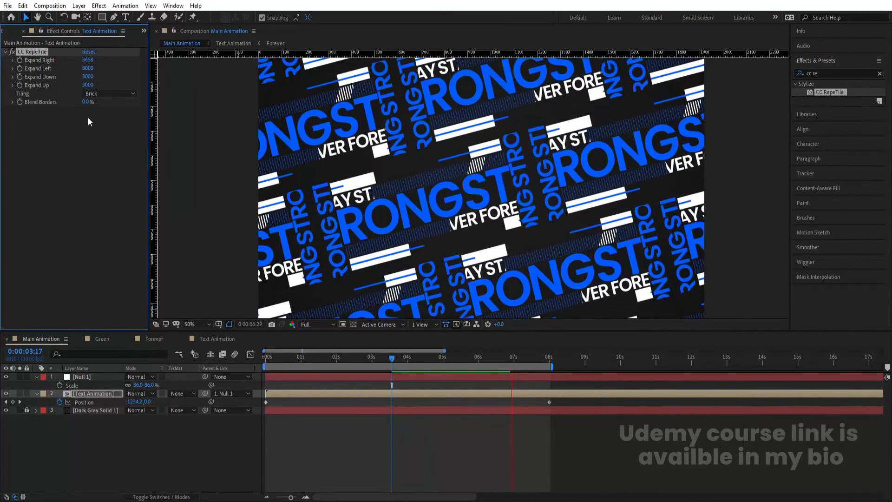
- Try CC RepeTile's Repeat tiling again, followed by Checker Flip H, and preview the pattern
click(99, 94)
click(107, 105)
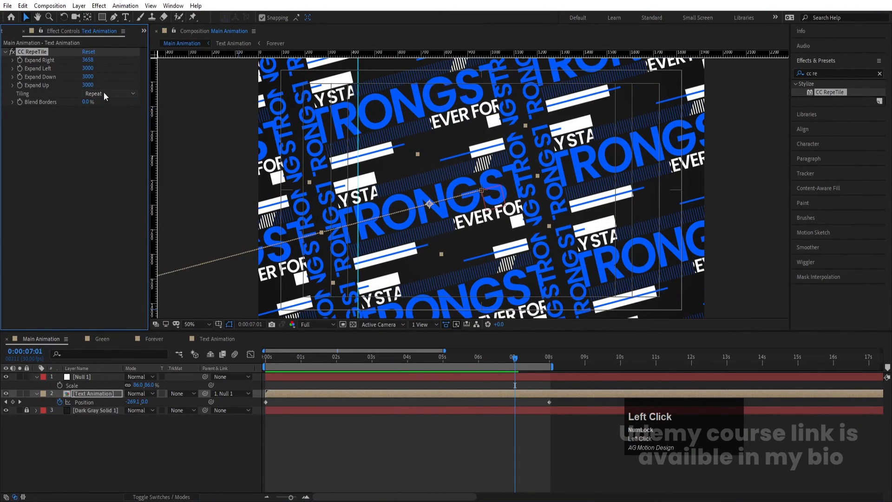
click(105, 93)
click(108, 112)
key(space)
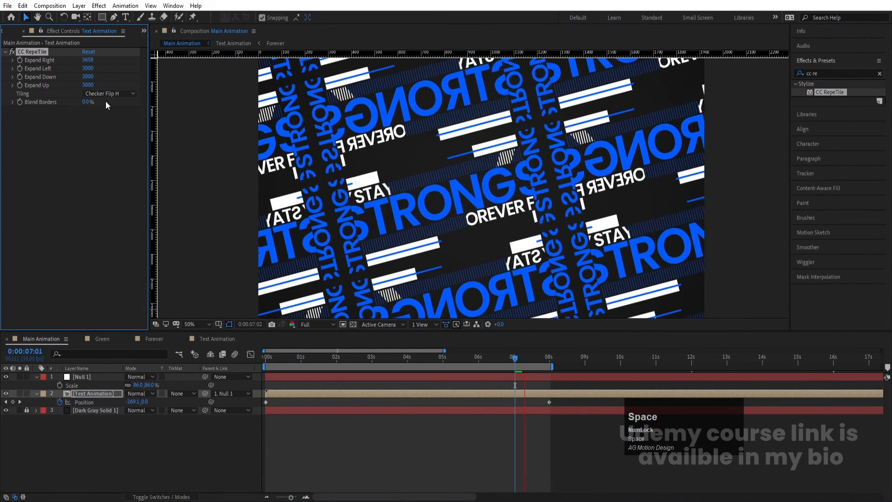
- Try the Turn CW, Slide and Twist tiling modes in CC RepeTile, previewing the pattern
click(109, 93)
click(116, 227)
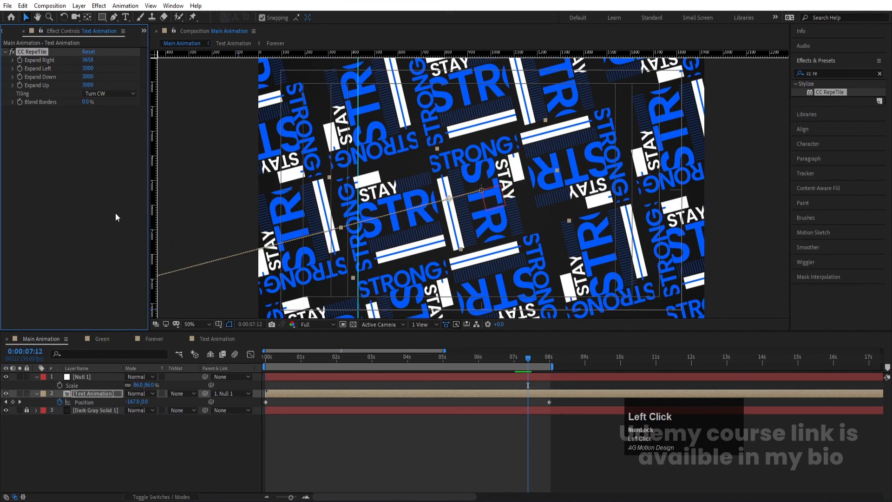
key(space)
click(107, 95)
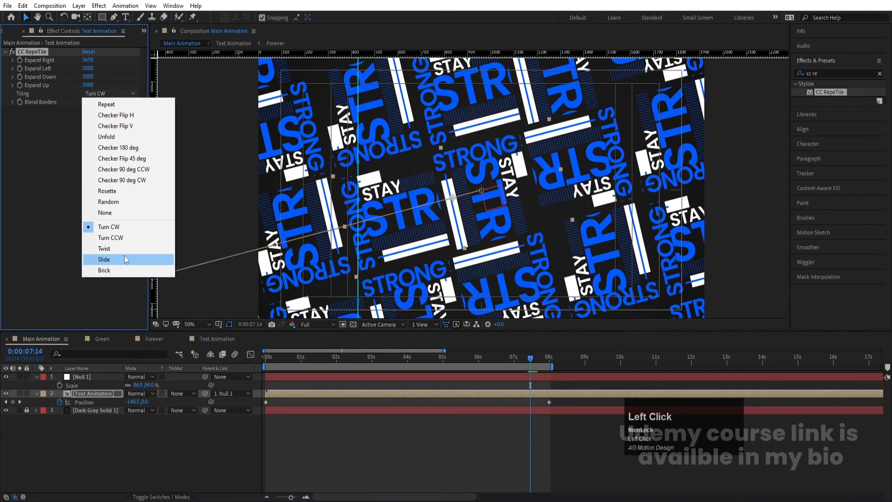
click(122, 259)
click(99, 93)
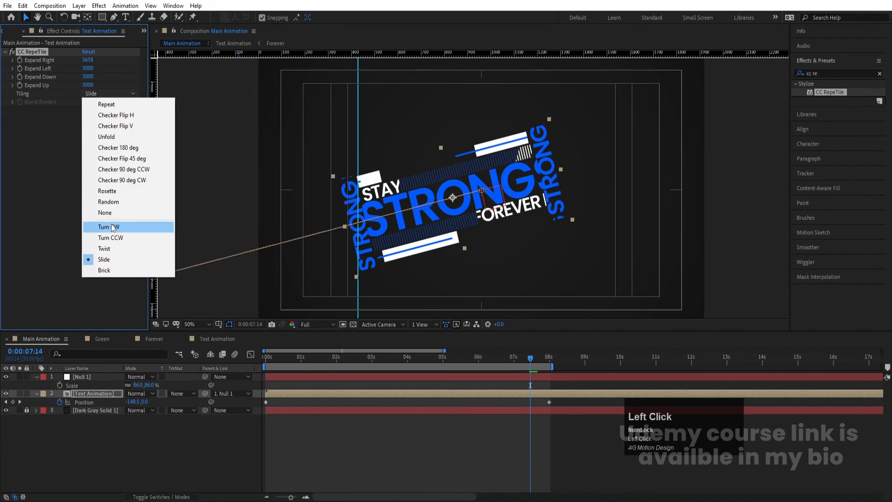
click(116, 251)
key(space)
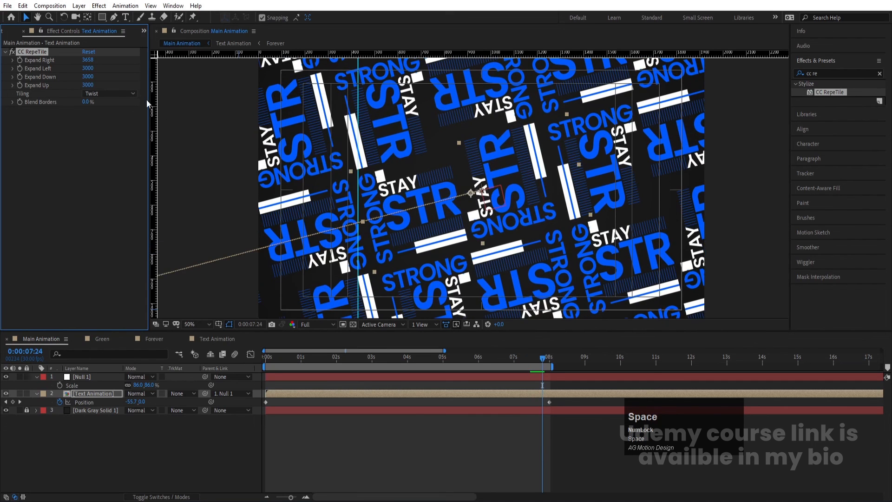
- Set CC RepeTile's Tiling to Brick and preview the staggered pattern
click(108, 93)
click(114, 272)
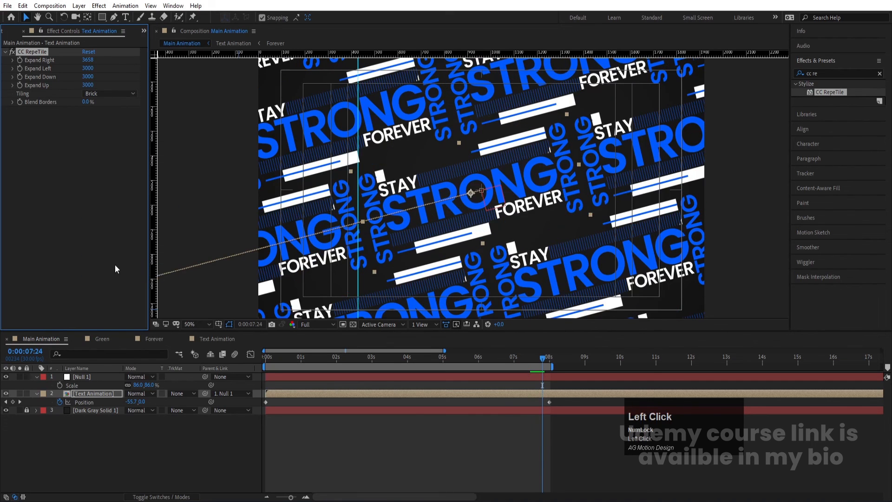
key(space)
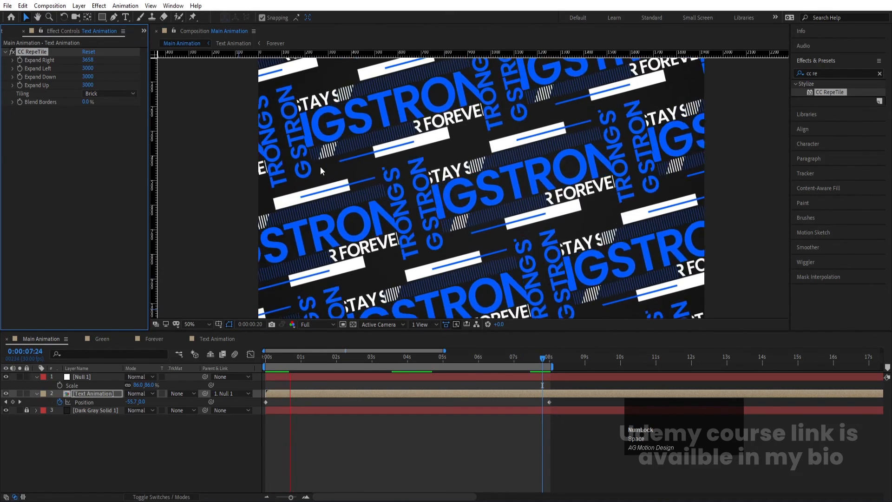
key(space)
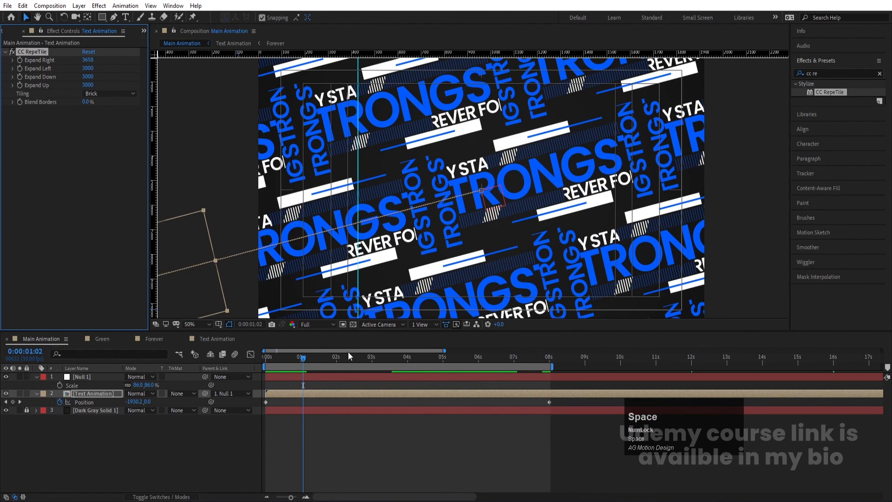
- Select the Text Animation layer and search the effects for "drop"
click(302, 395)
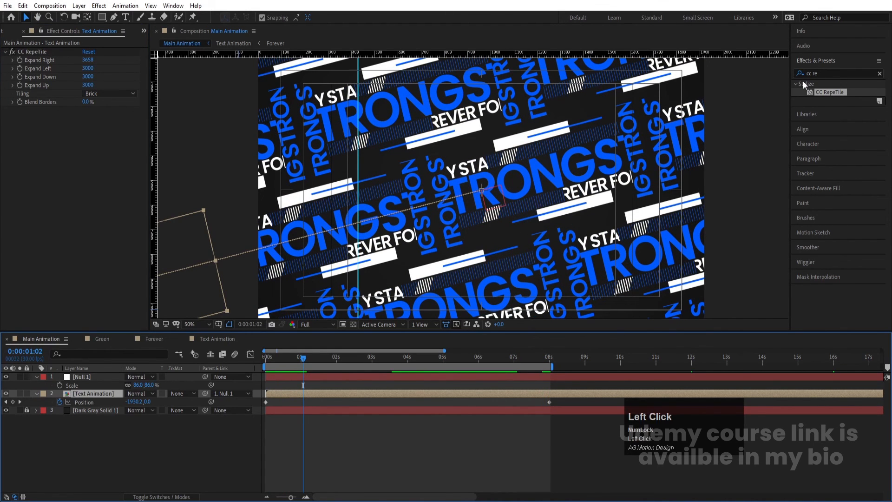
click(815, 73)
text(drop)
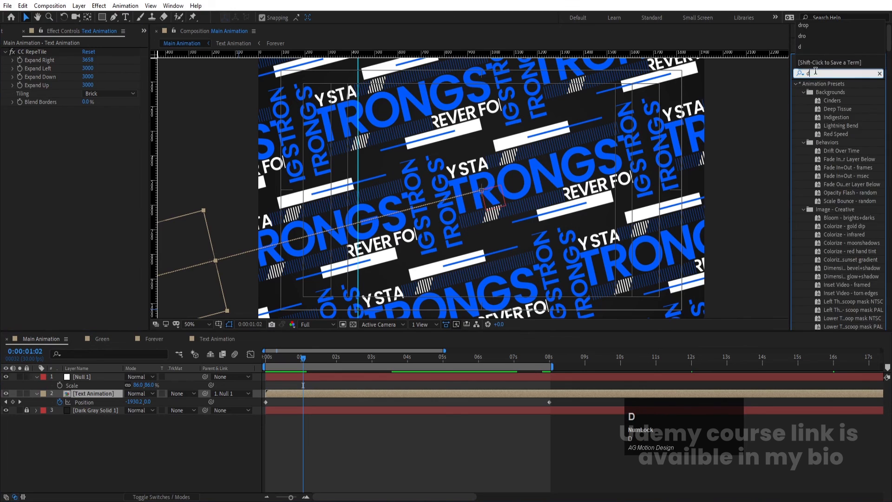